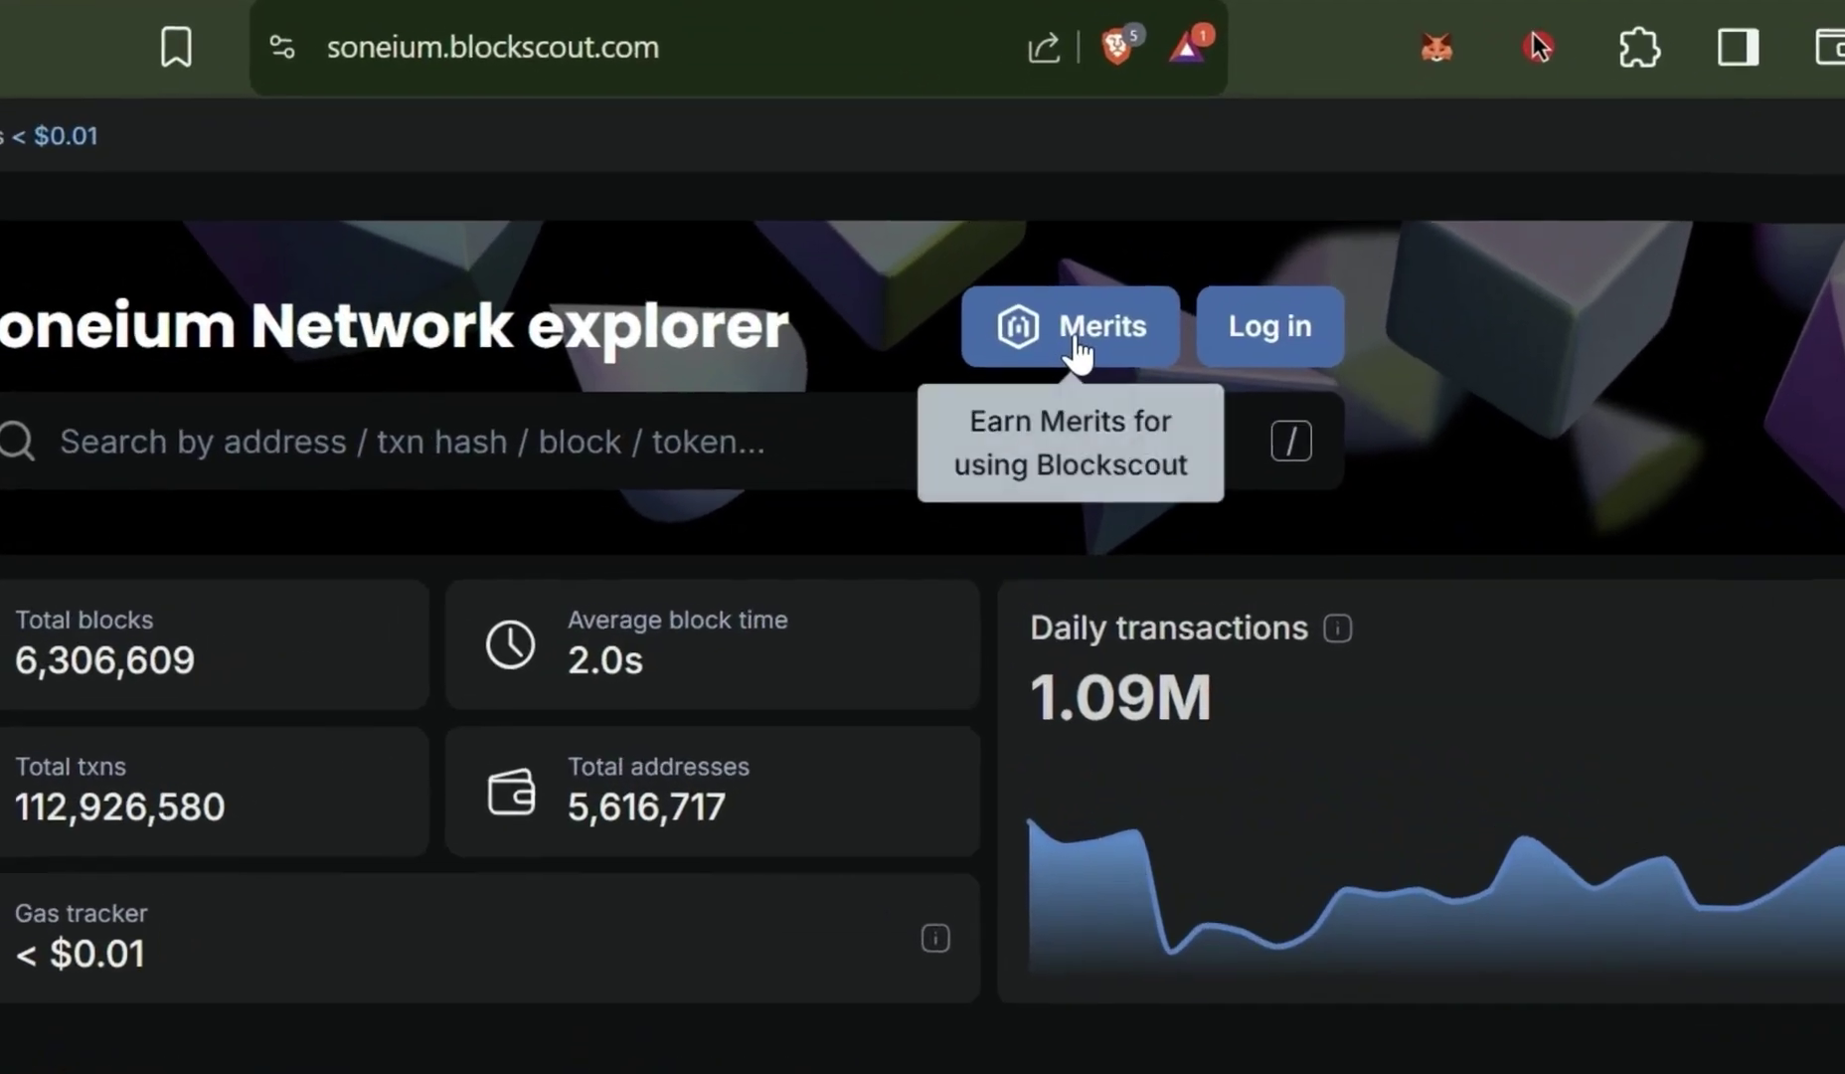
Sign in to the Merits program with the MetaMask wallet
click(1004, 403)
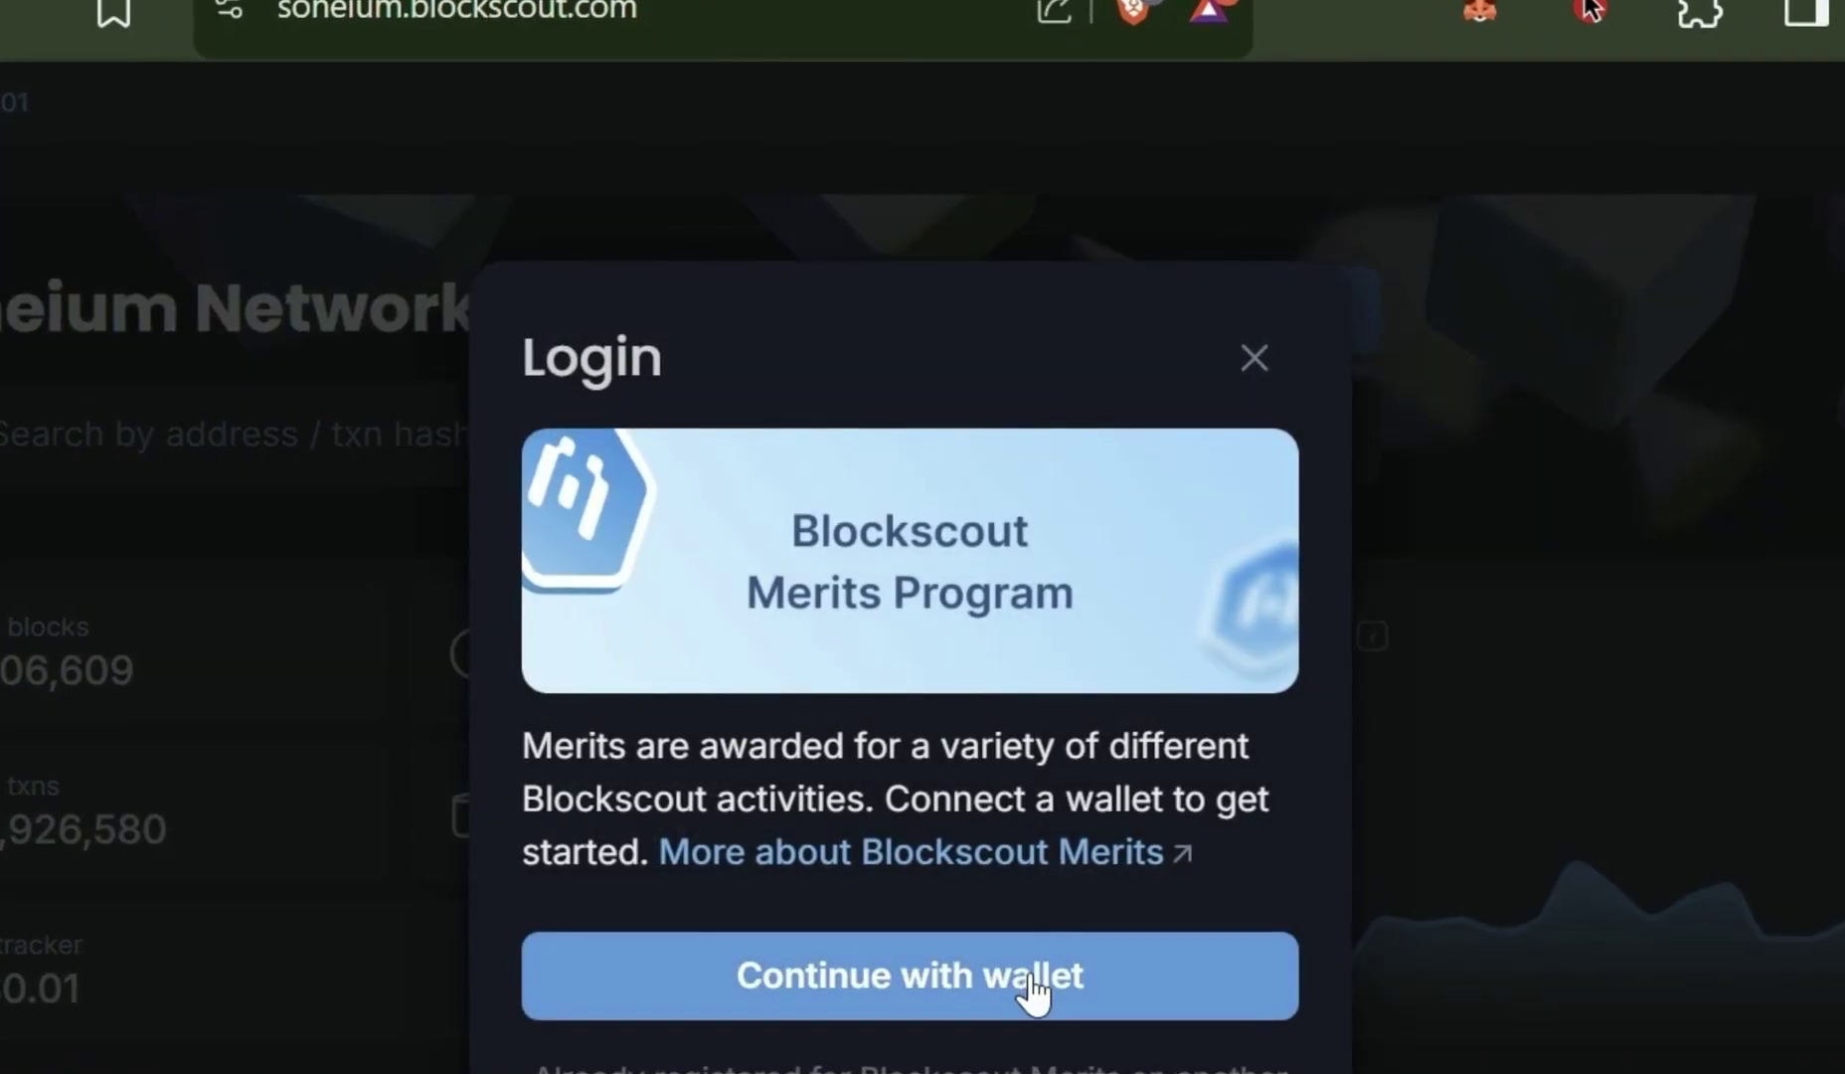
click(1034, 980)
click(1001, 618)
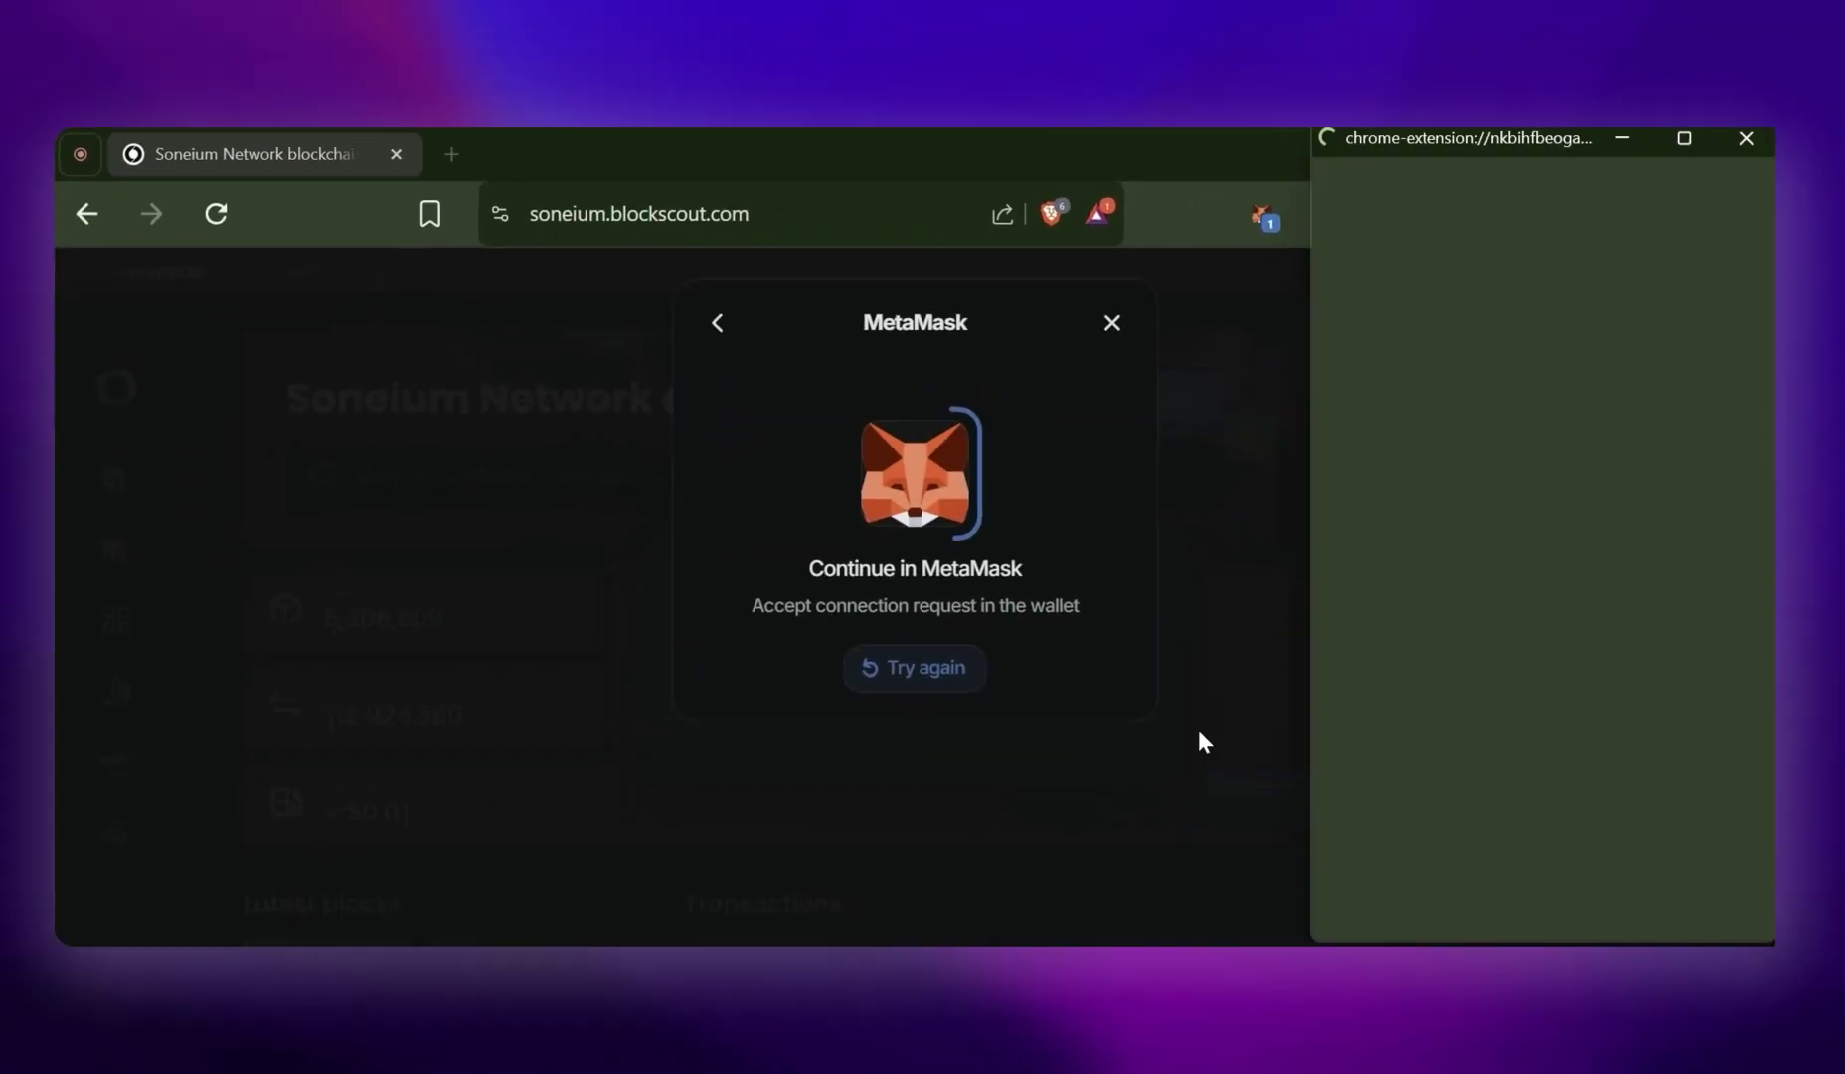
click(1613, 893)
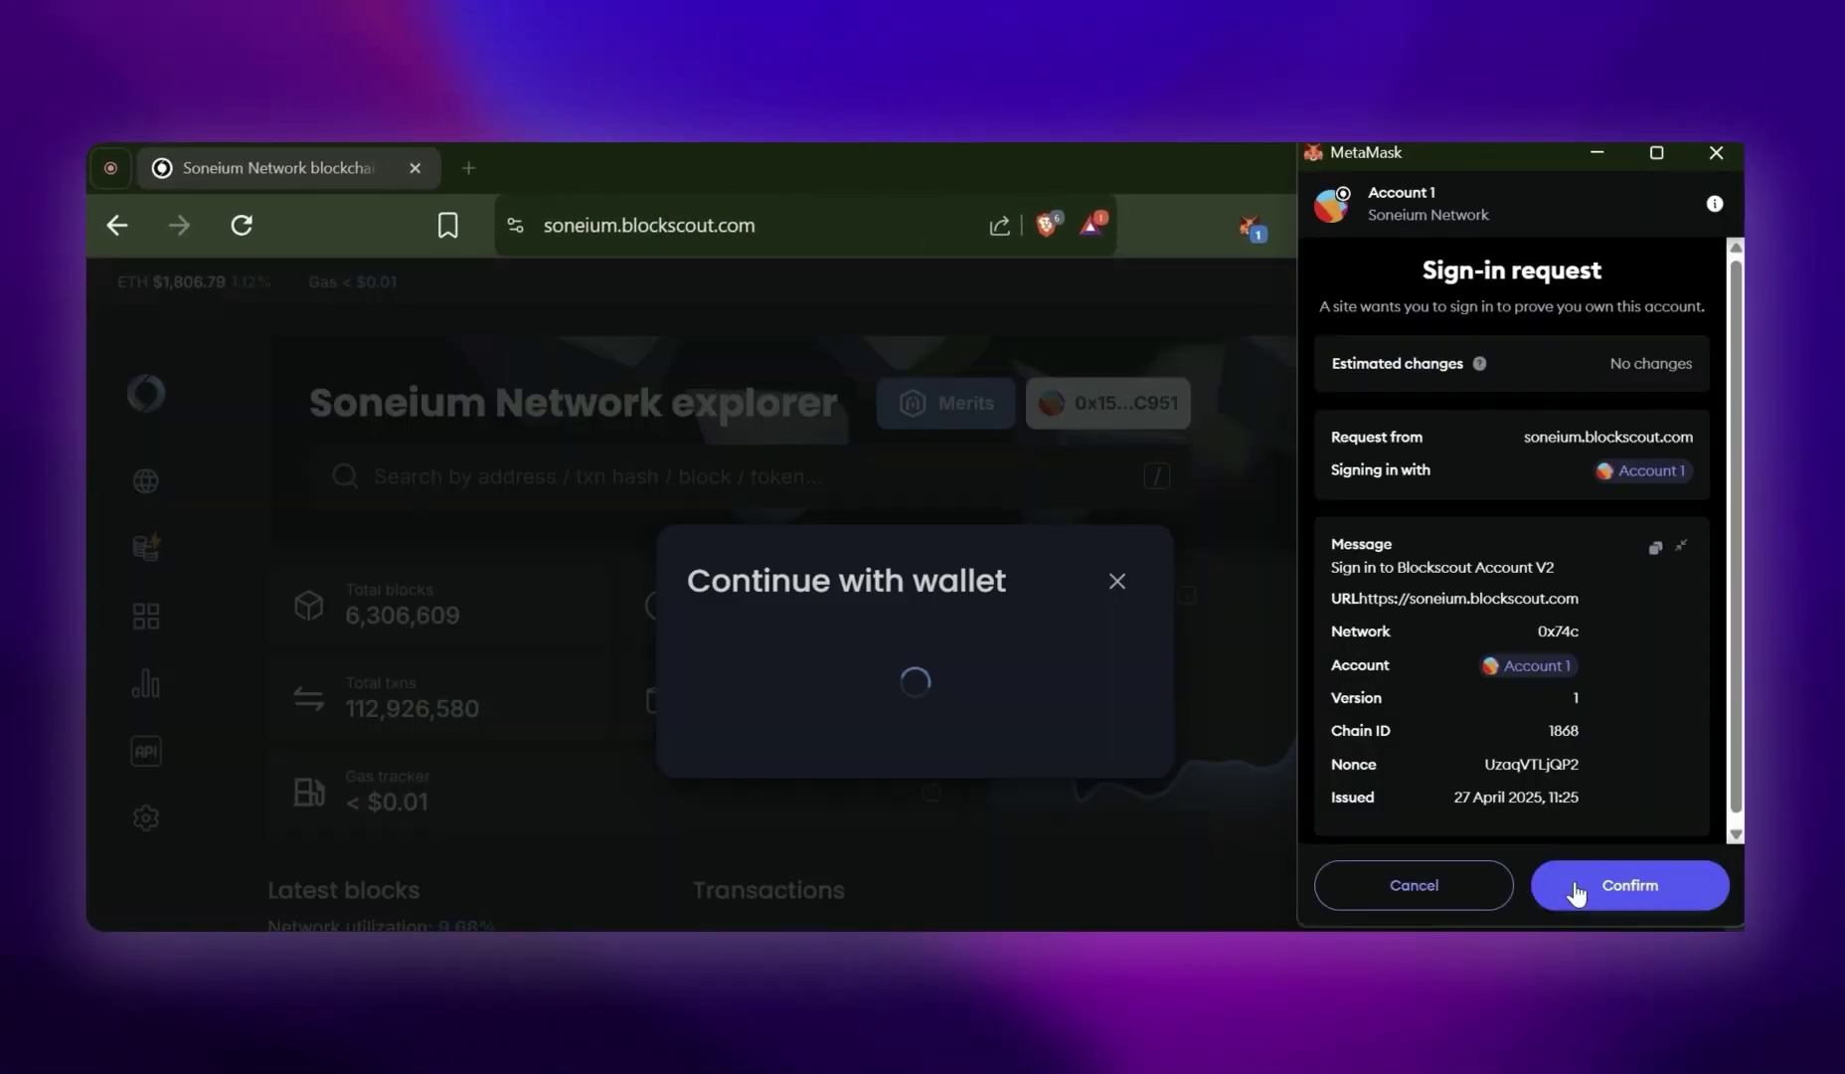
click(1631, 885)
click(909, 788)
Register with a referral code, approve the sign-up in MetaMask, then check the wallet
click(1121, 769)
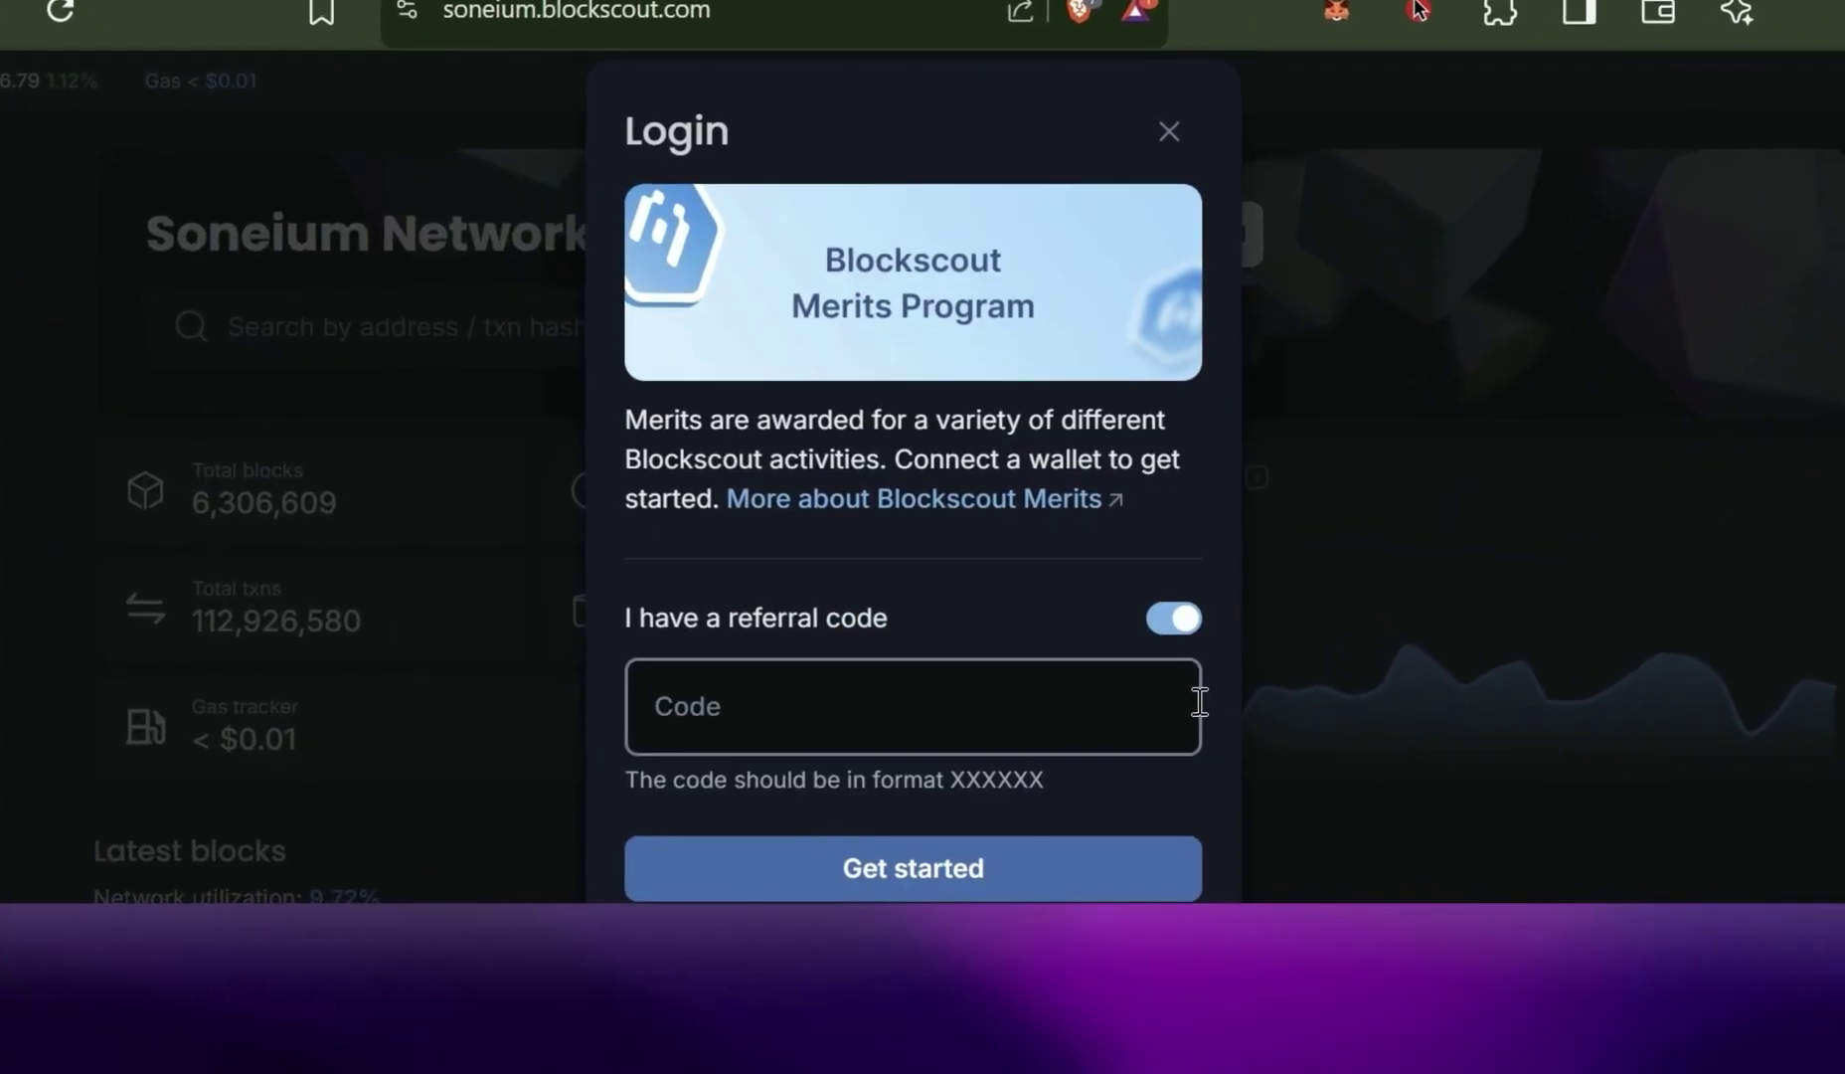
click(833, 848)
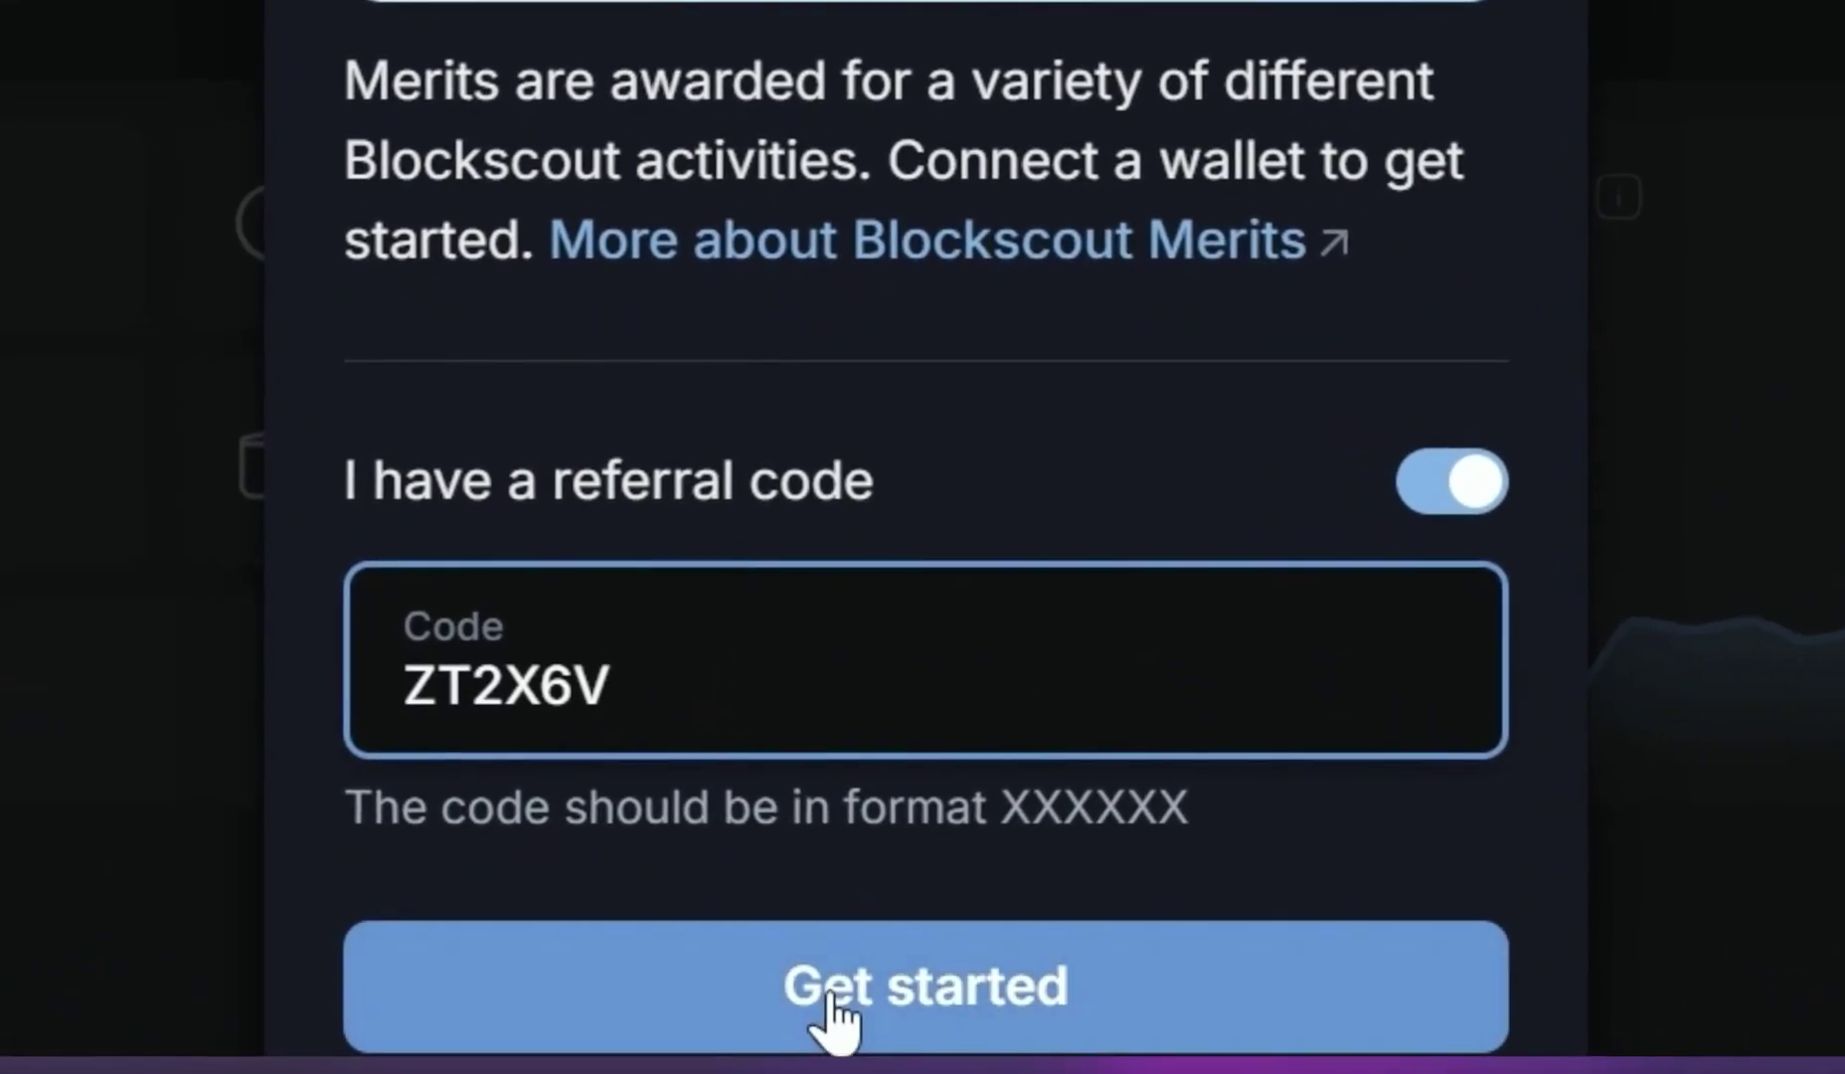
click(836, 1014)
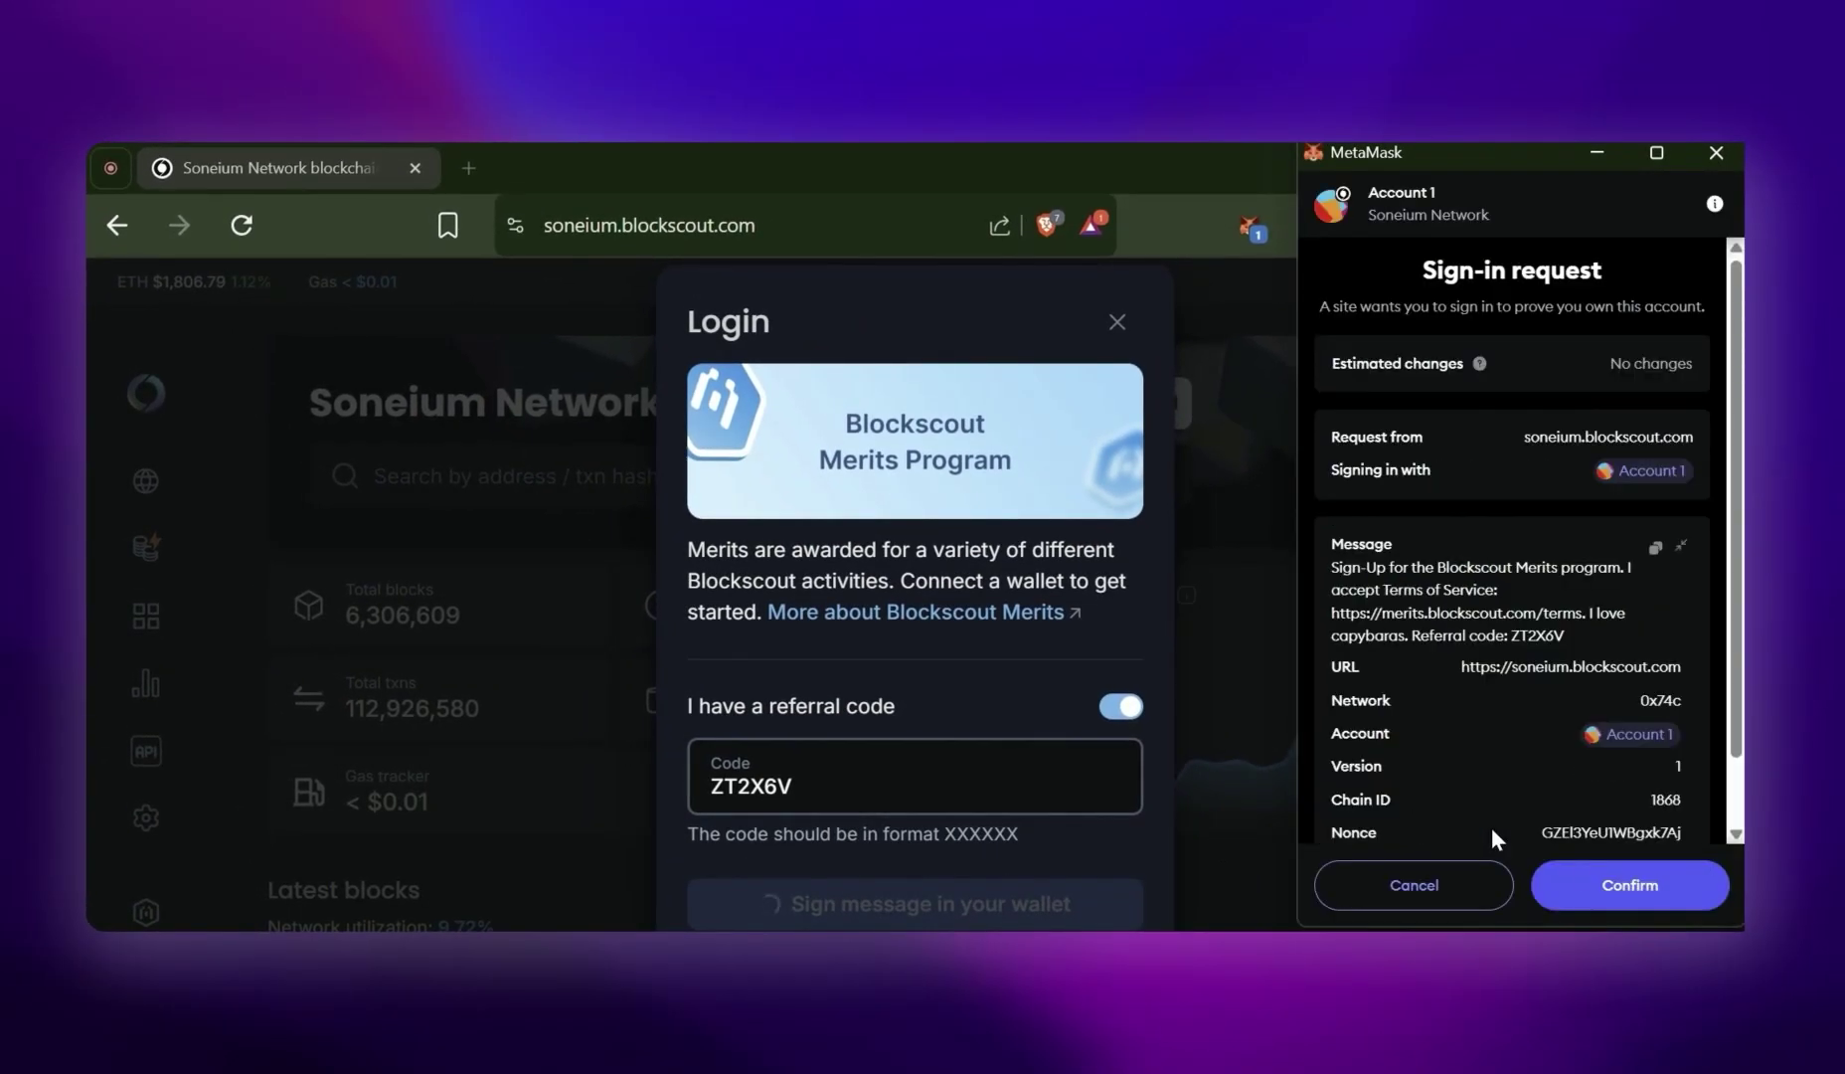
click(1617, 901)
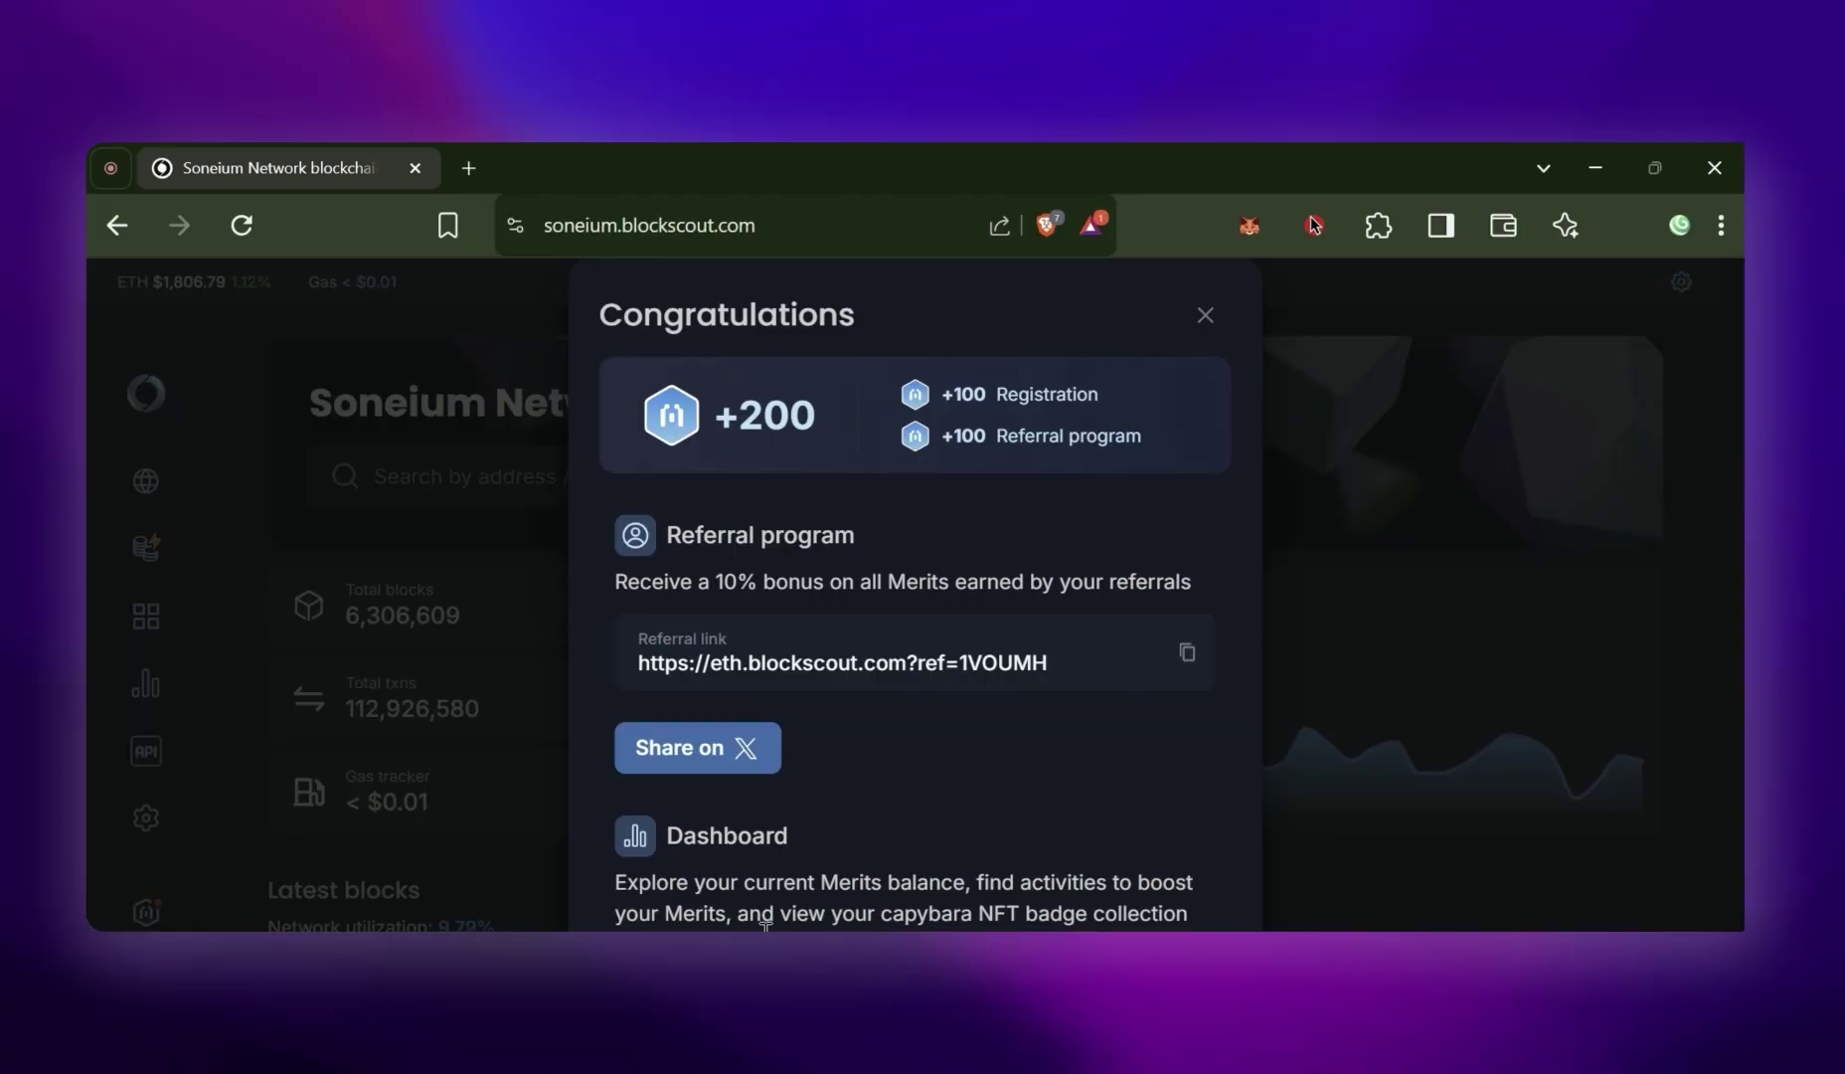
click(1205, 314)
click(1251, 227)
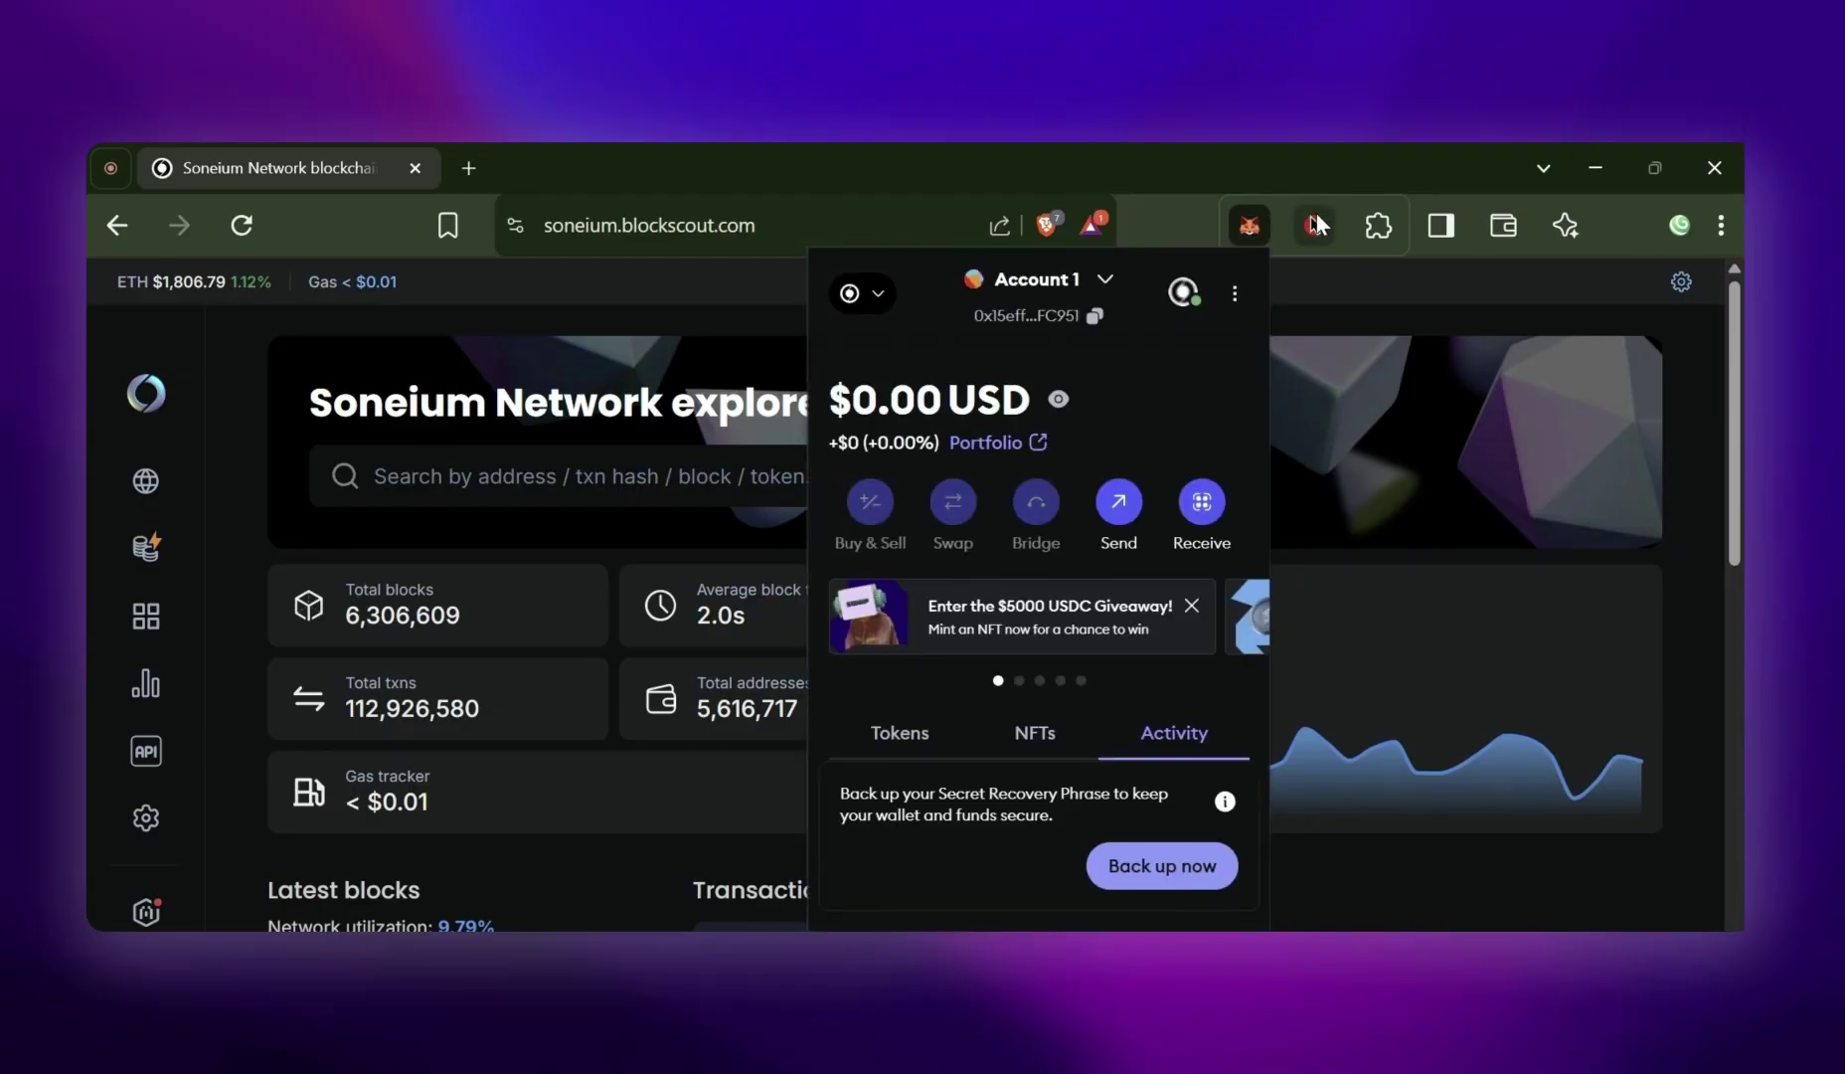
Find the OnChainGM app by searching DApps for 'oncha' and open it
click(1220, 190)
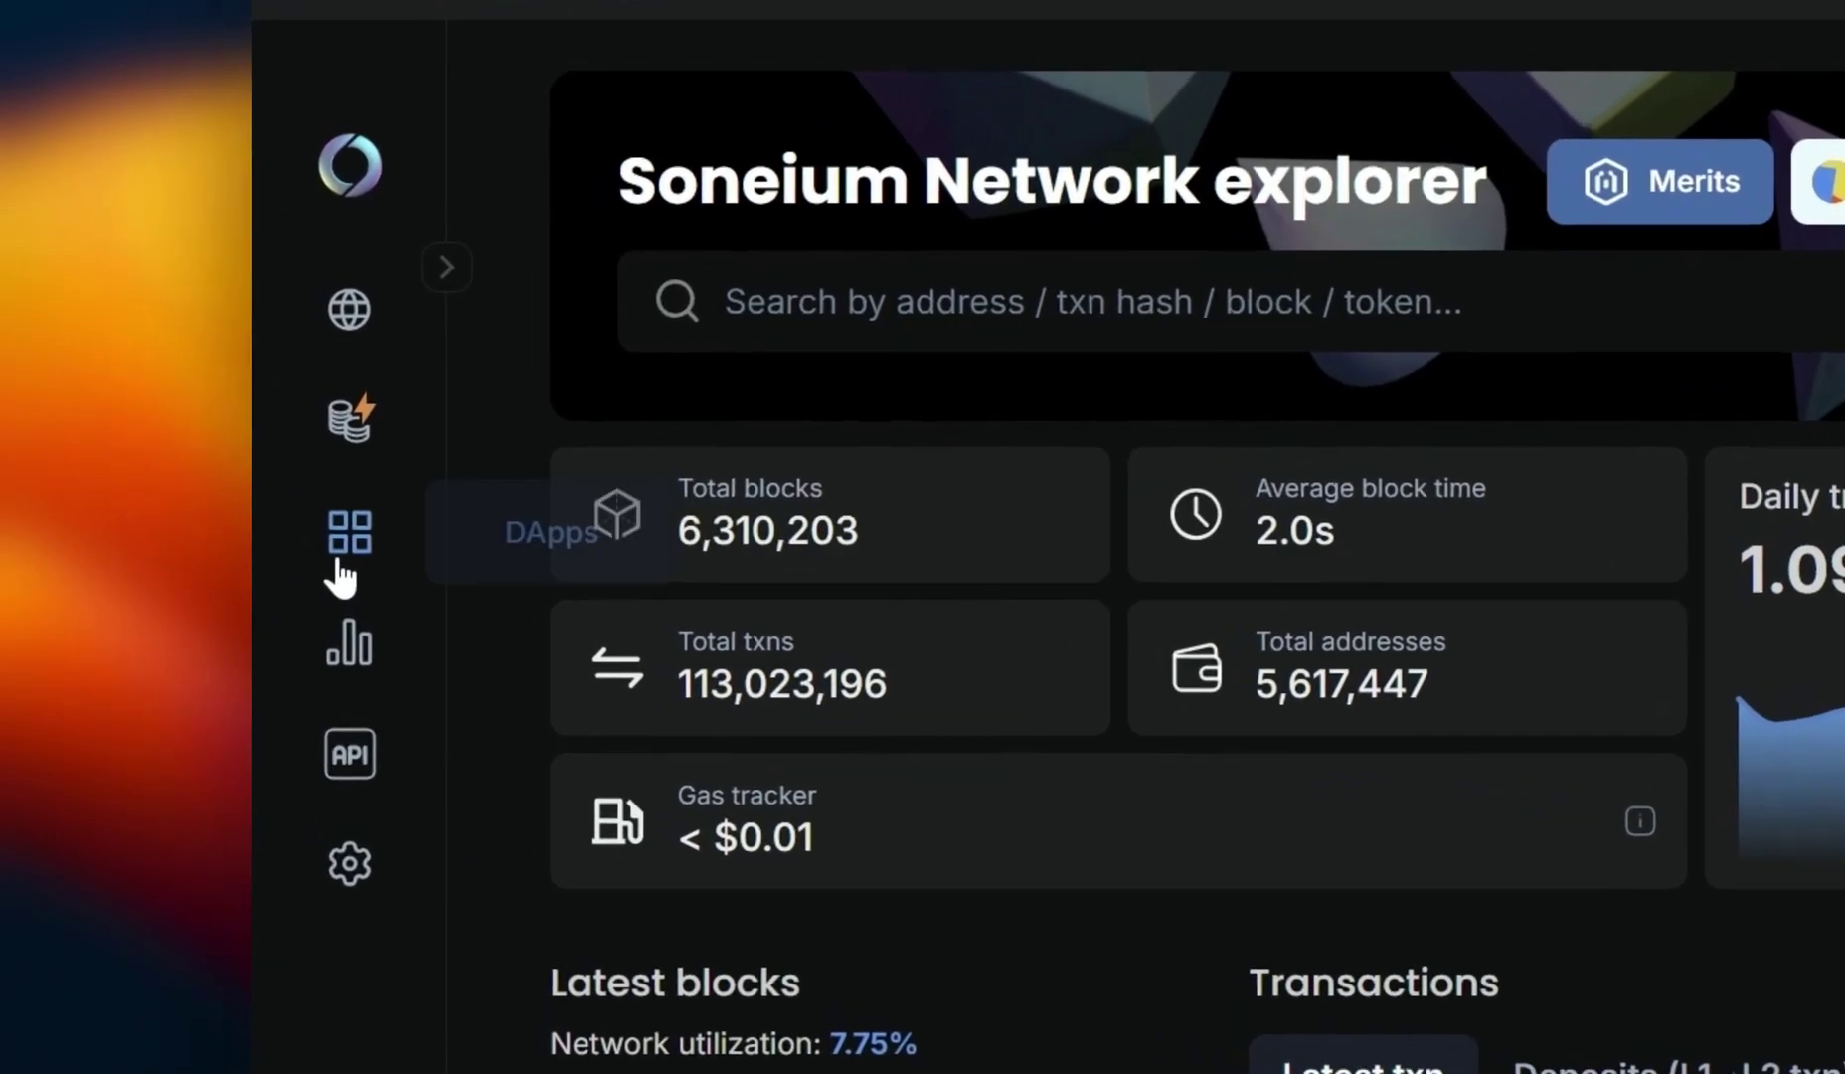
click(339, 564)
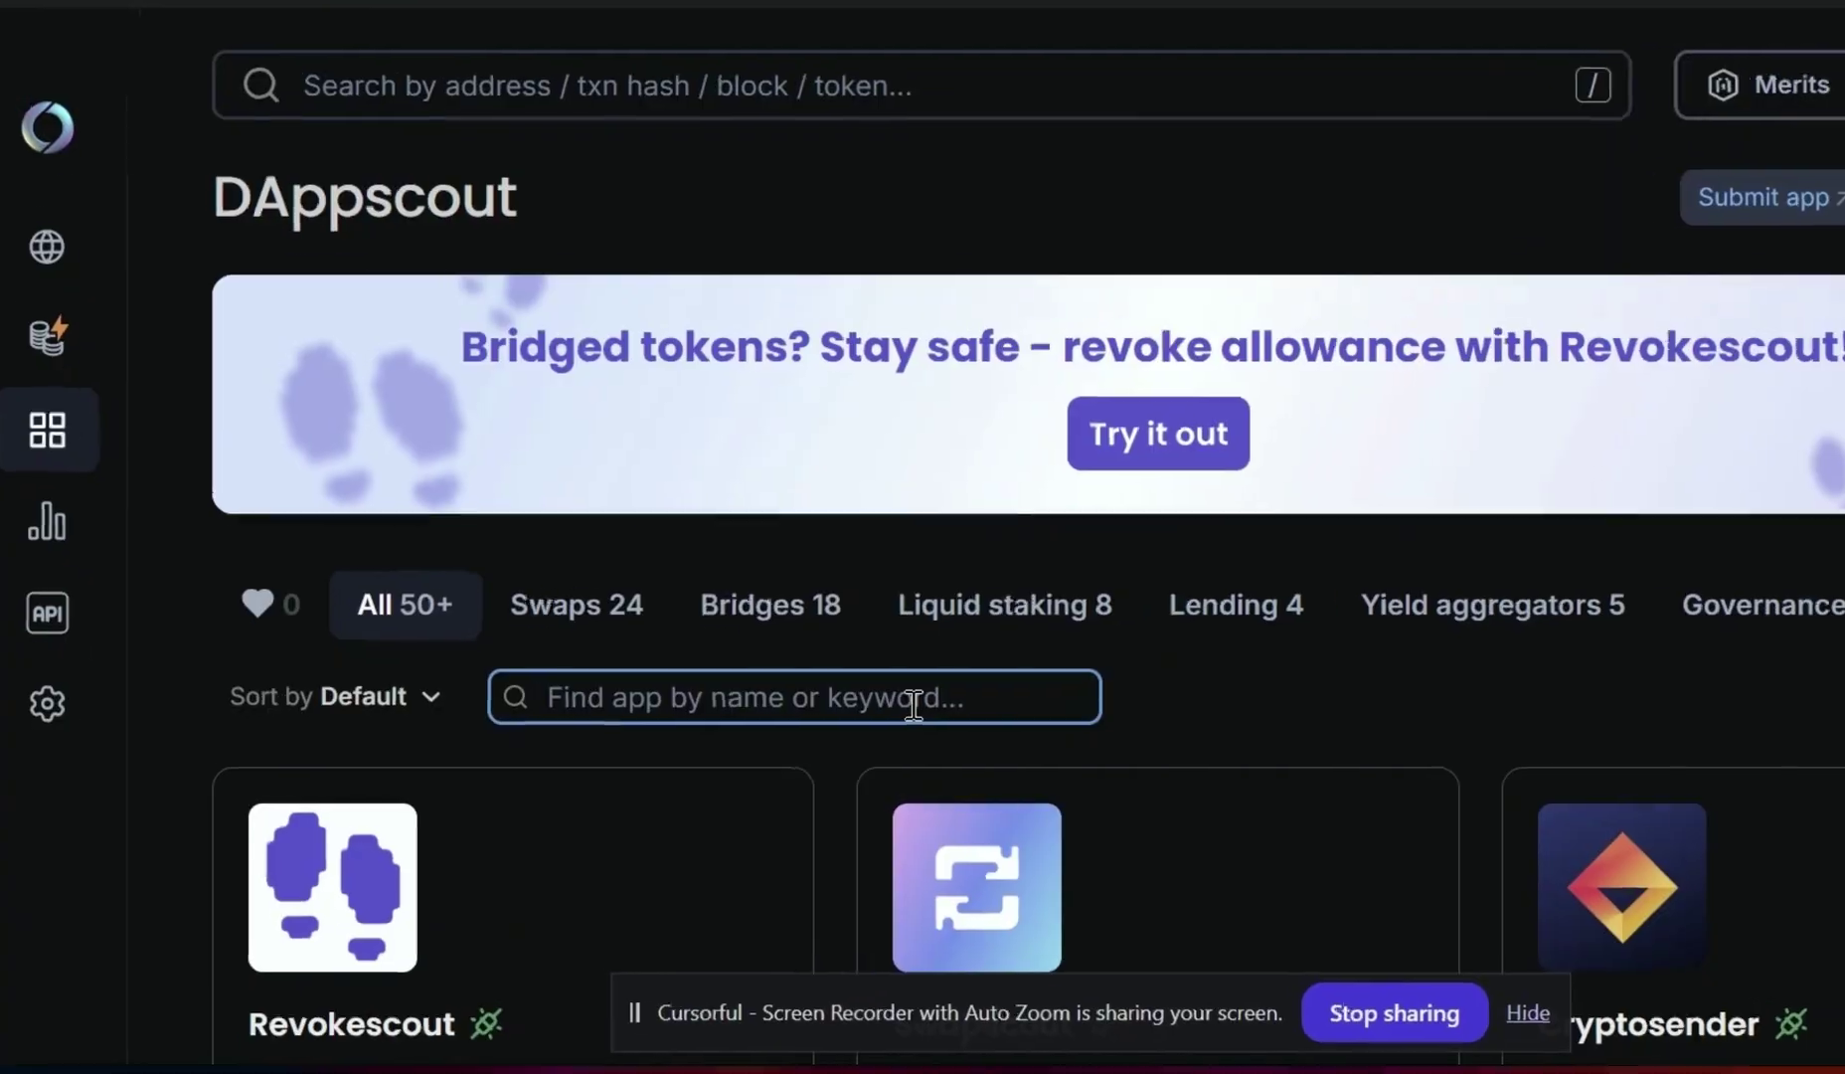
text(oncha)
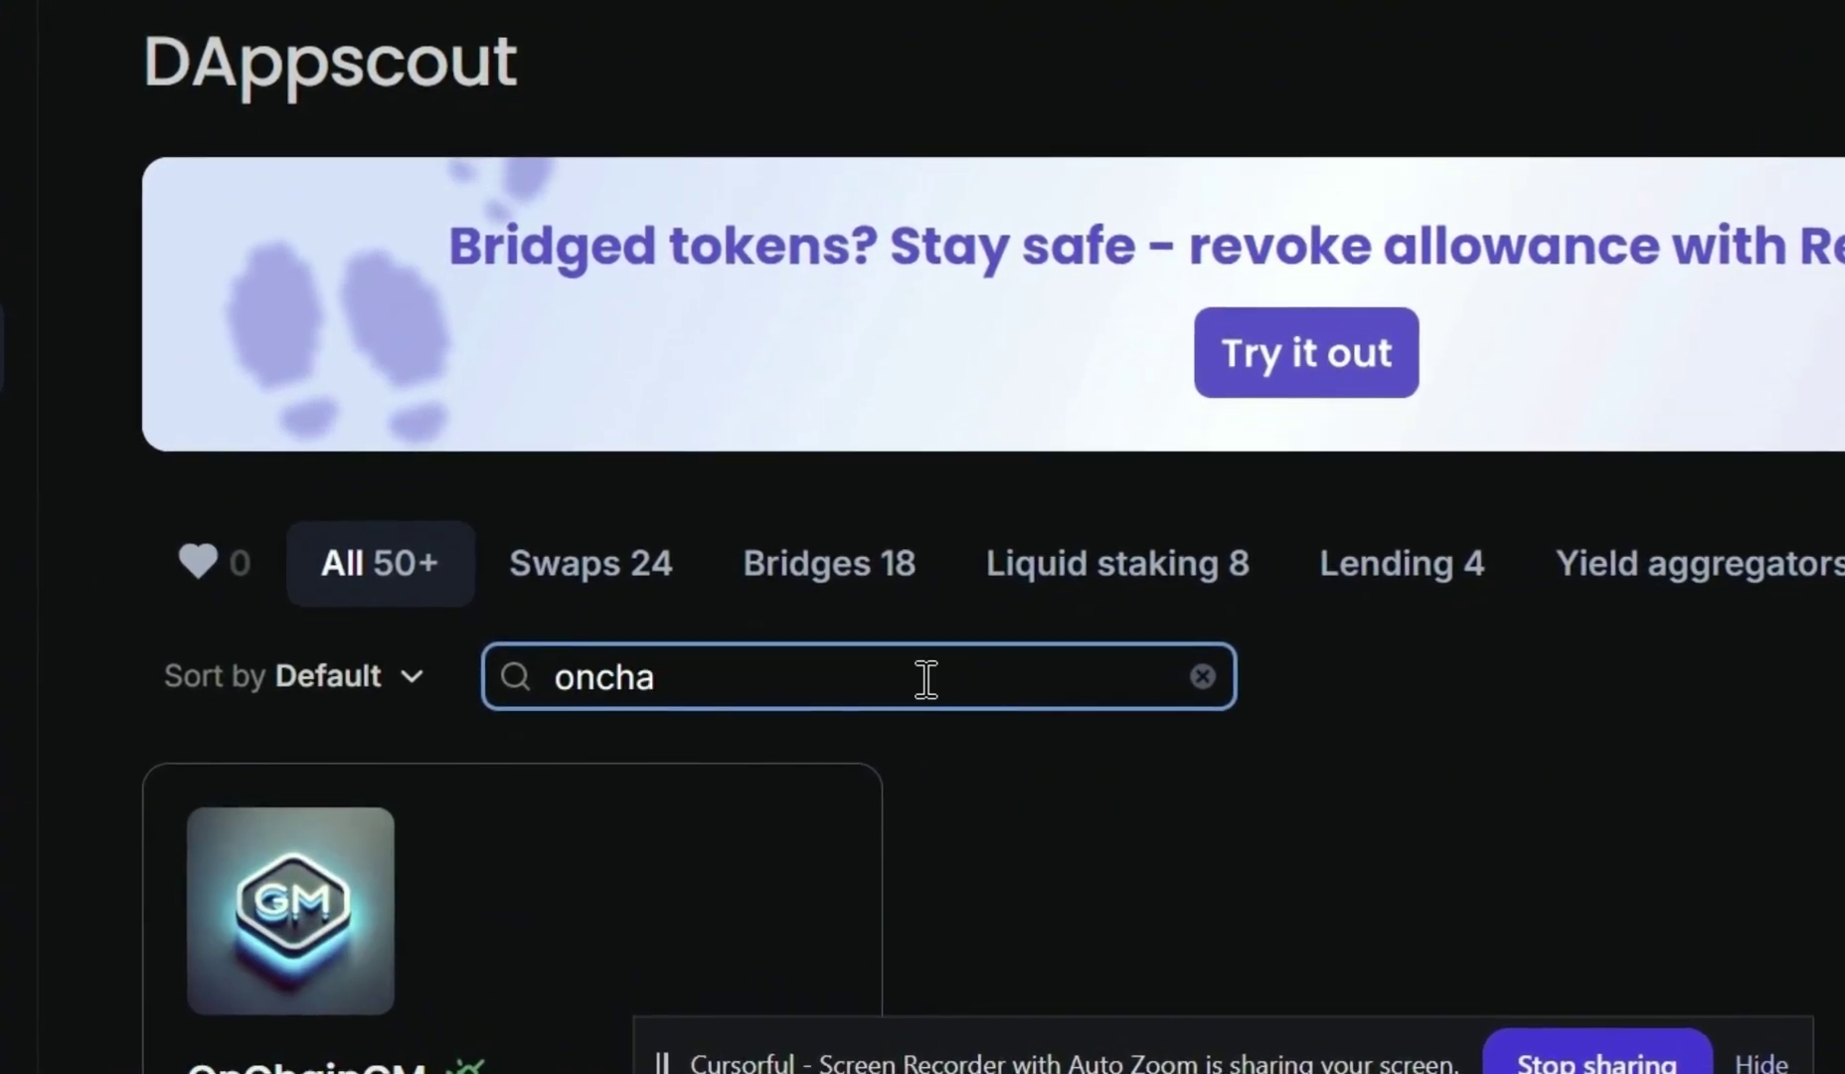
scroll(921, 689, down, 2)
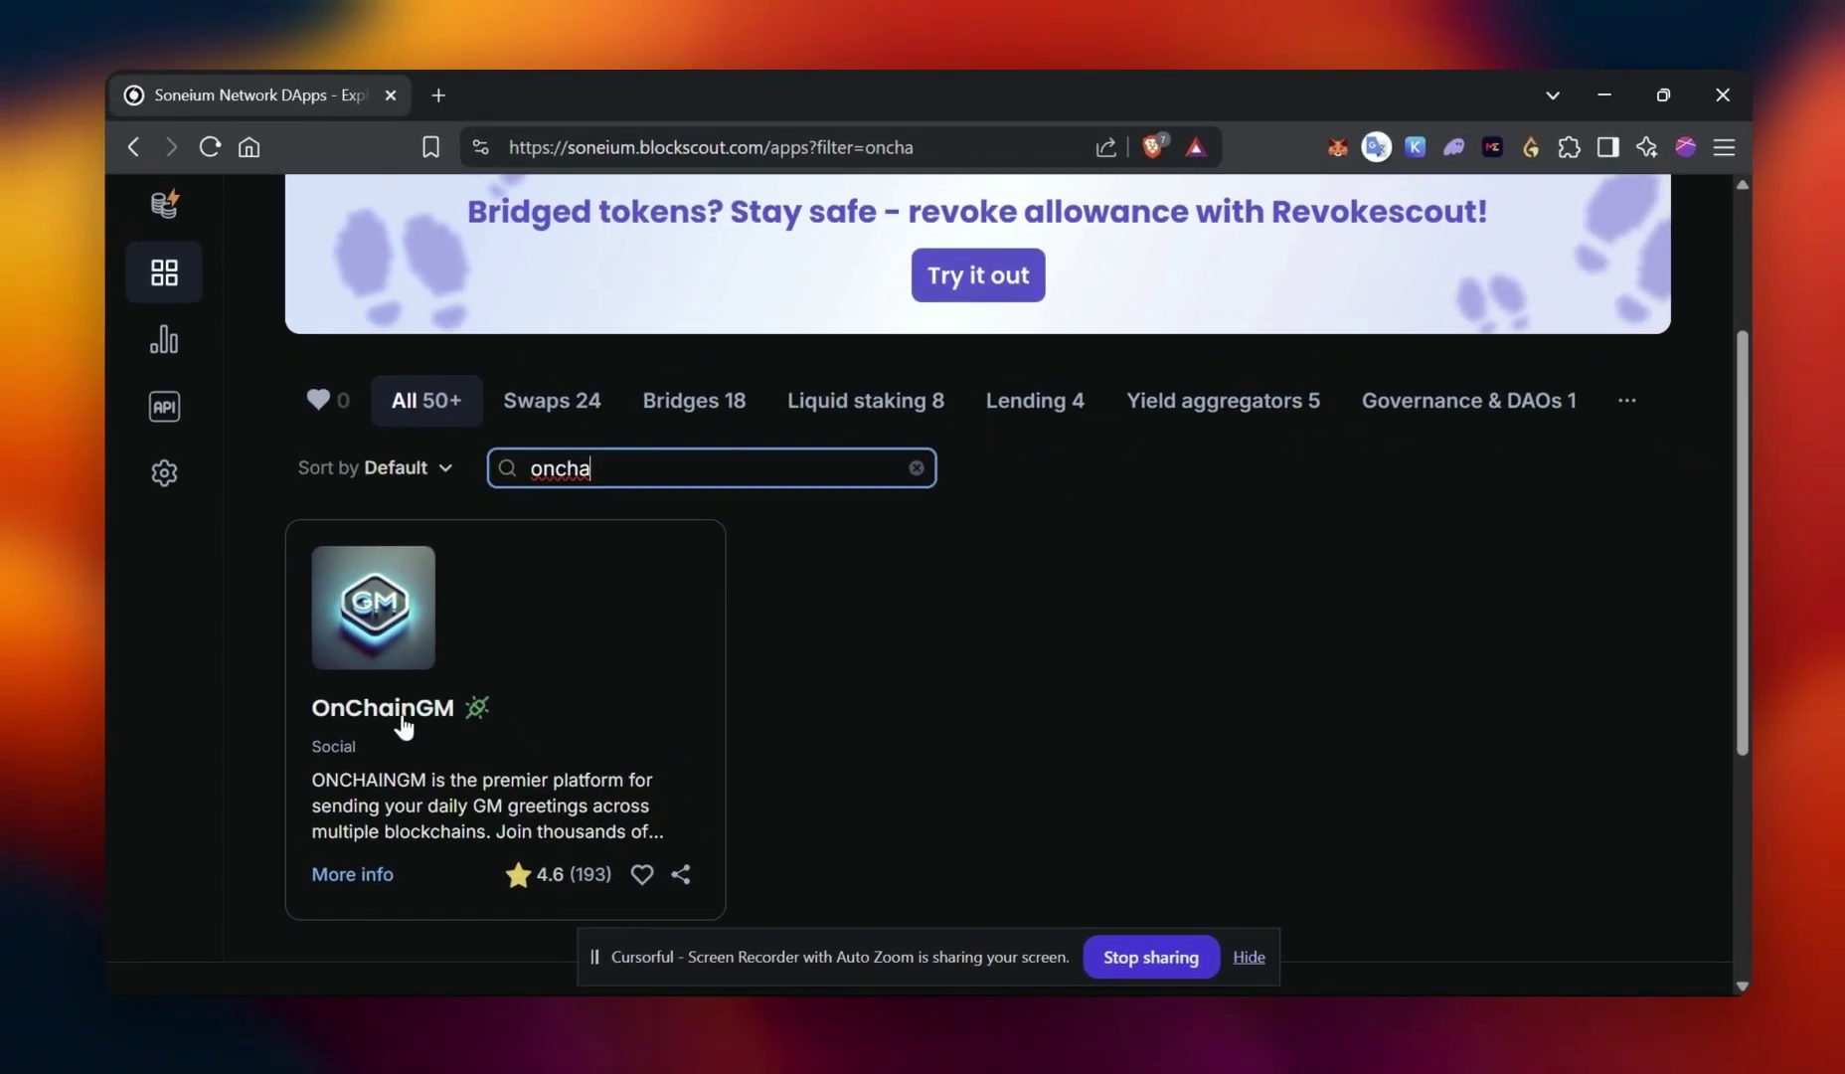
click(403, 714)
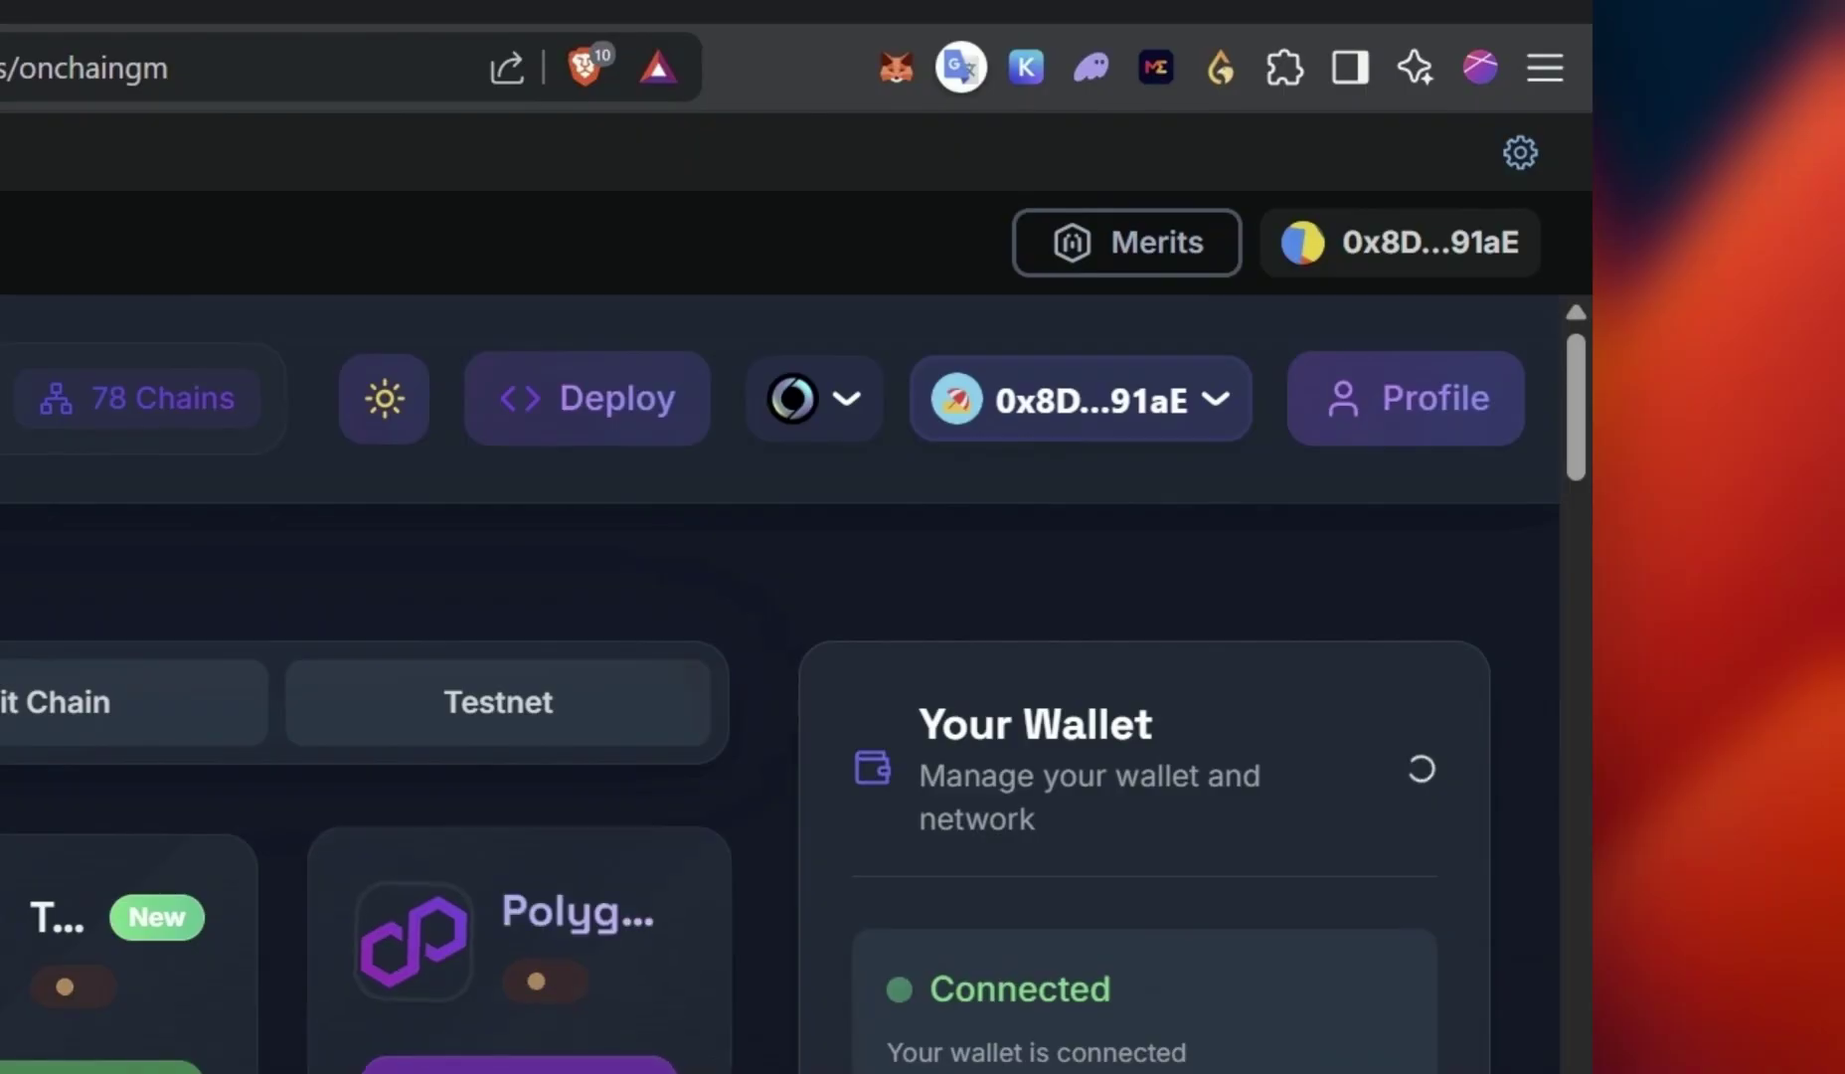
Send a GM on Soneium and approve the transaction in MetaMask
scroll(955, 696, down, 3)
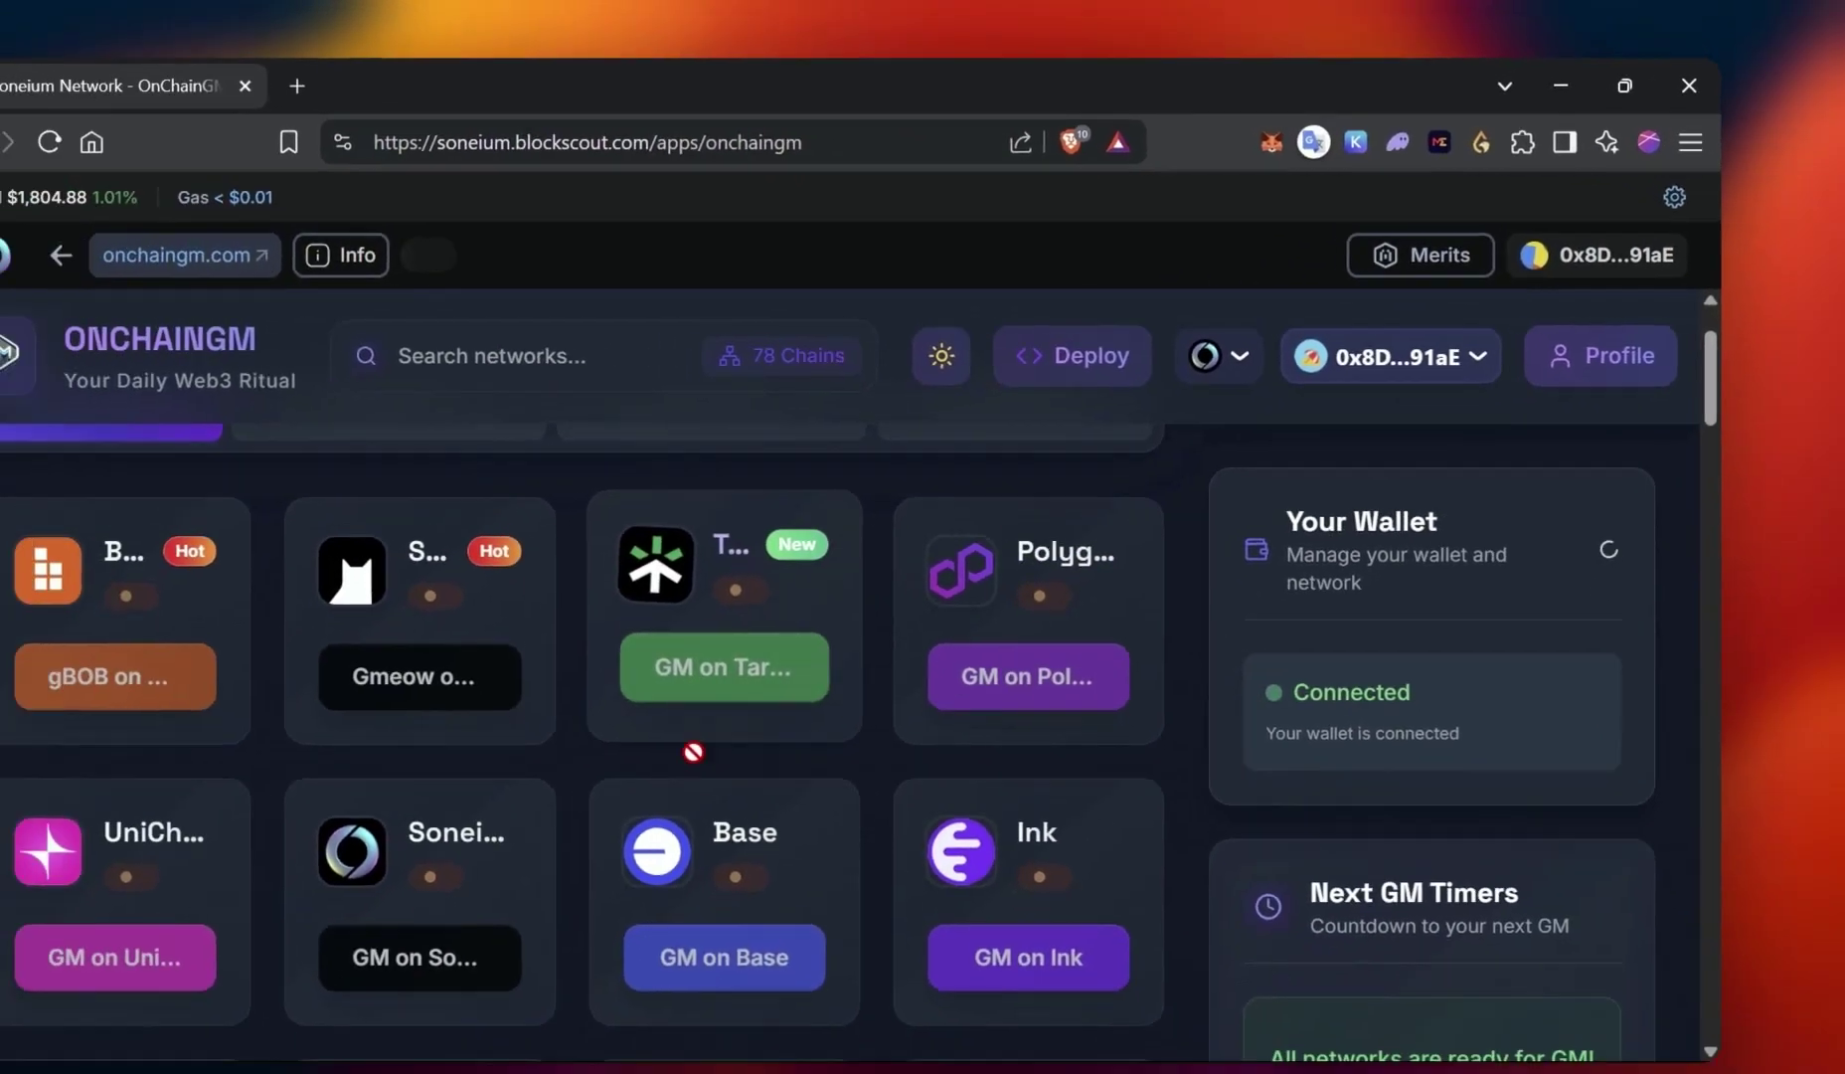
scroll(522, 835, down, 1)
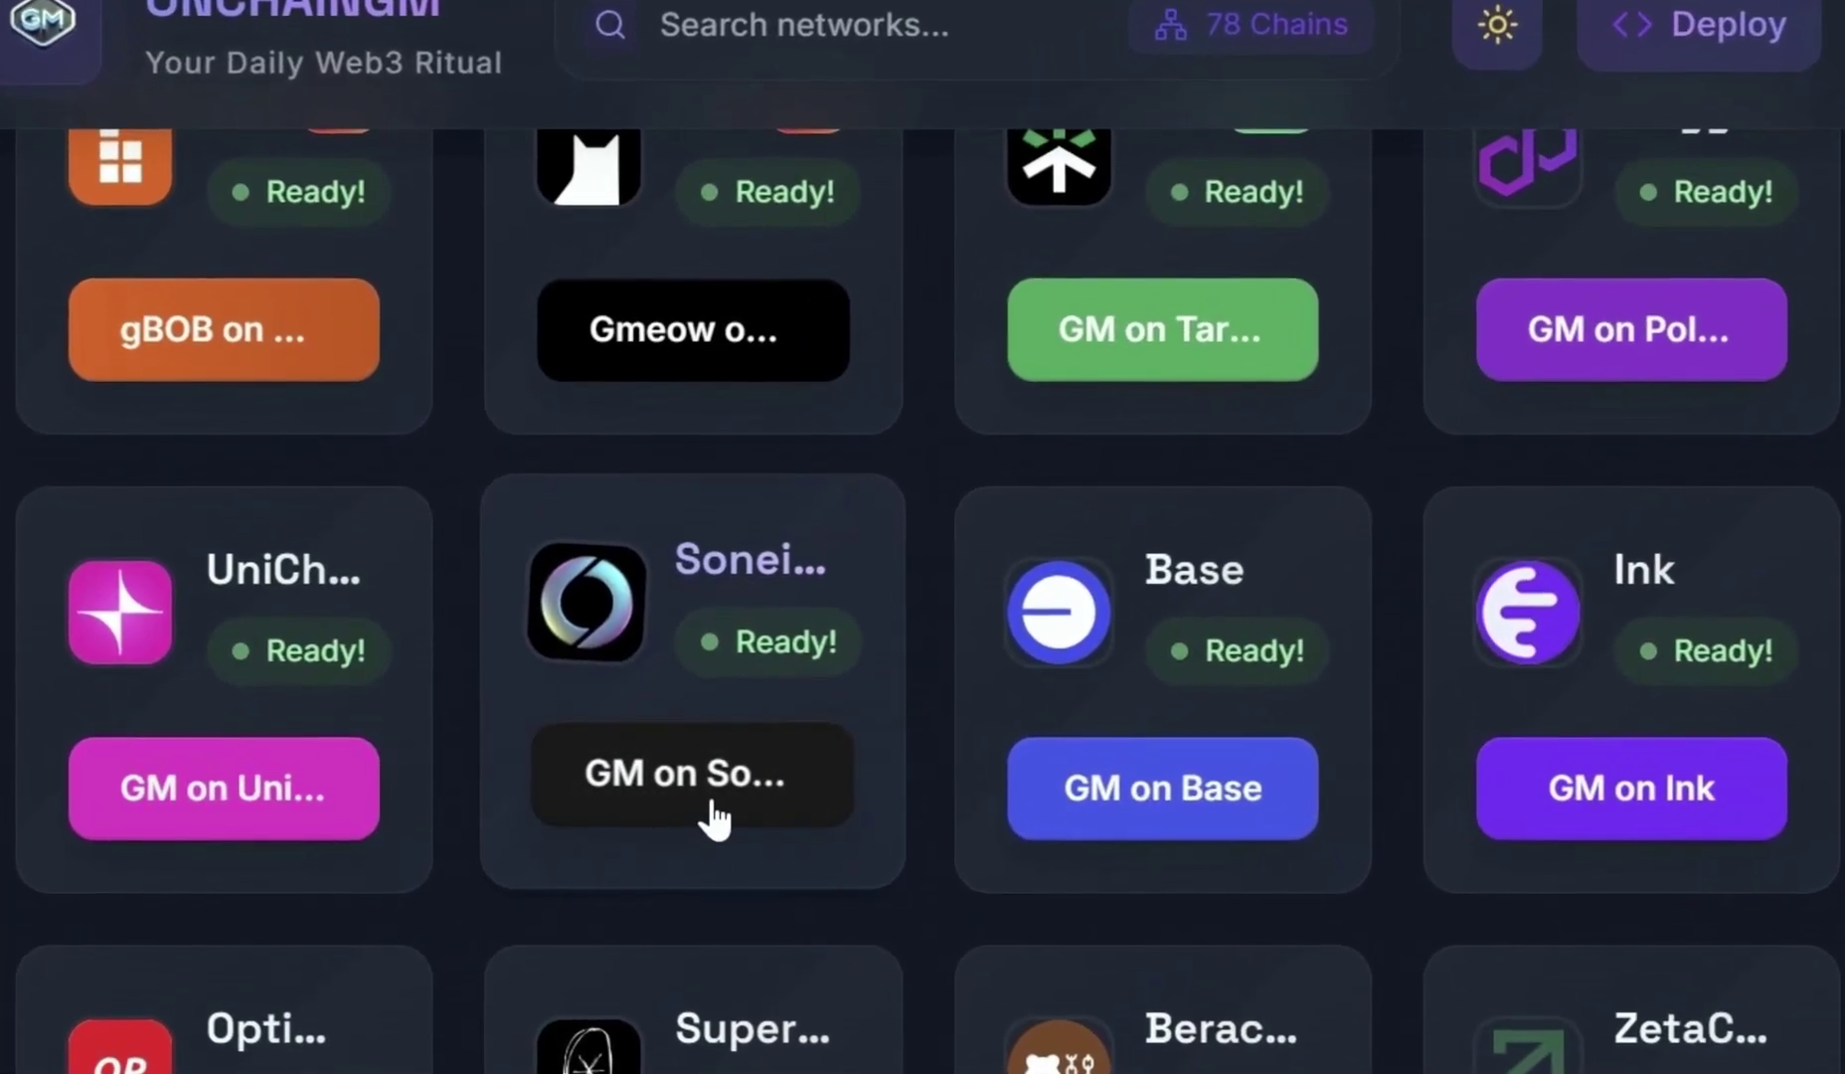
click(713, 820)
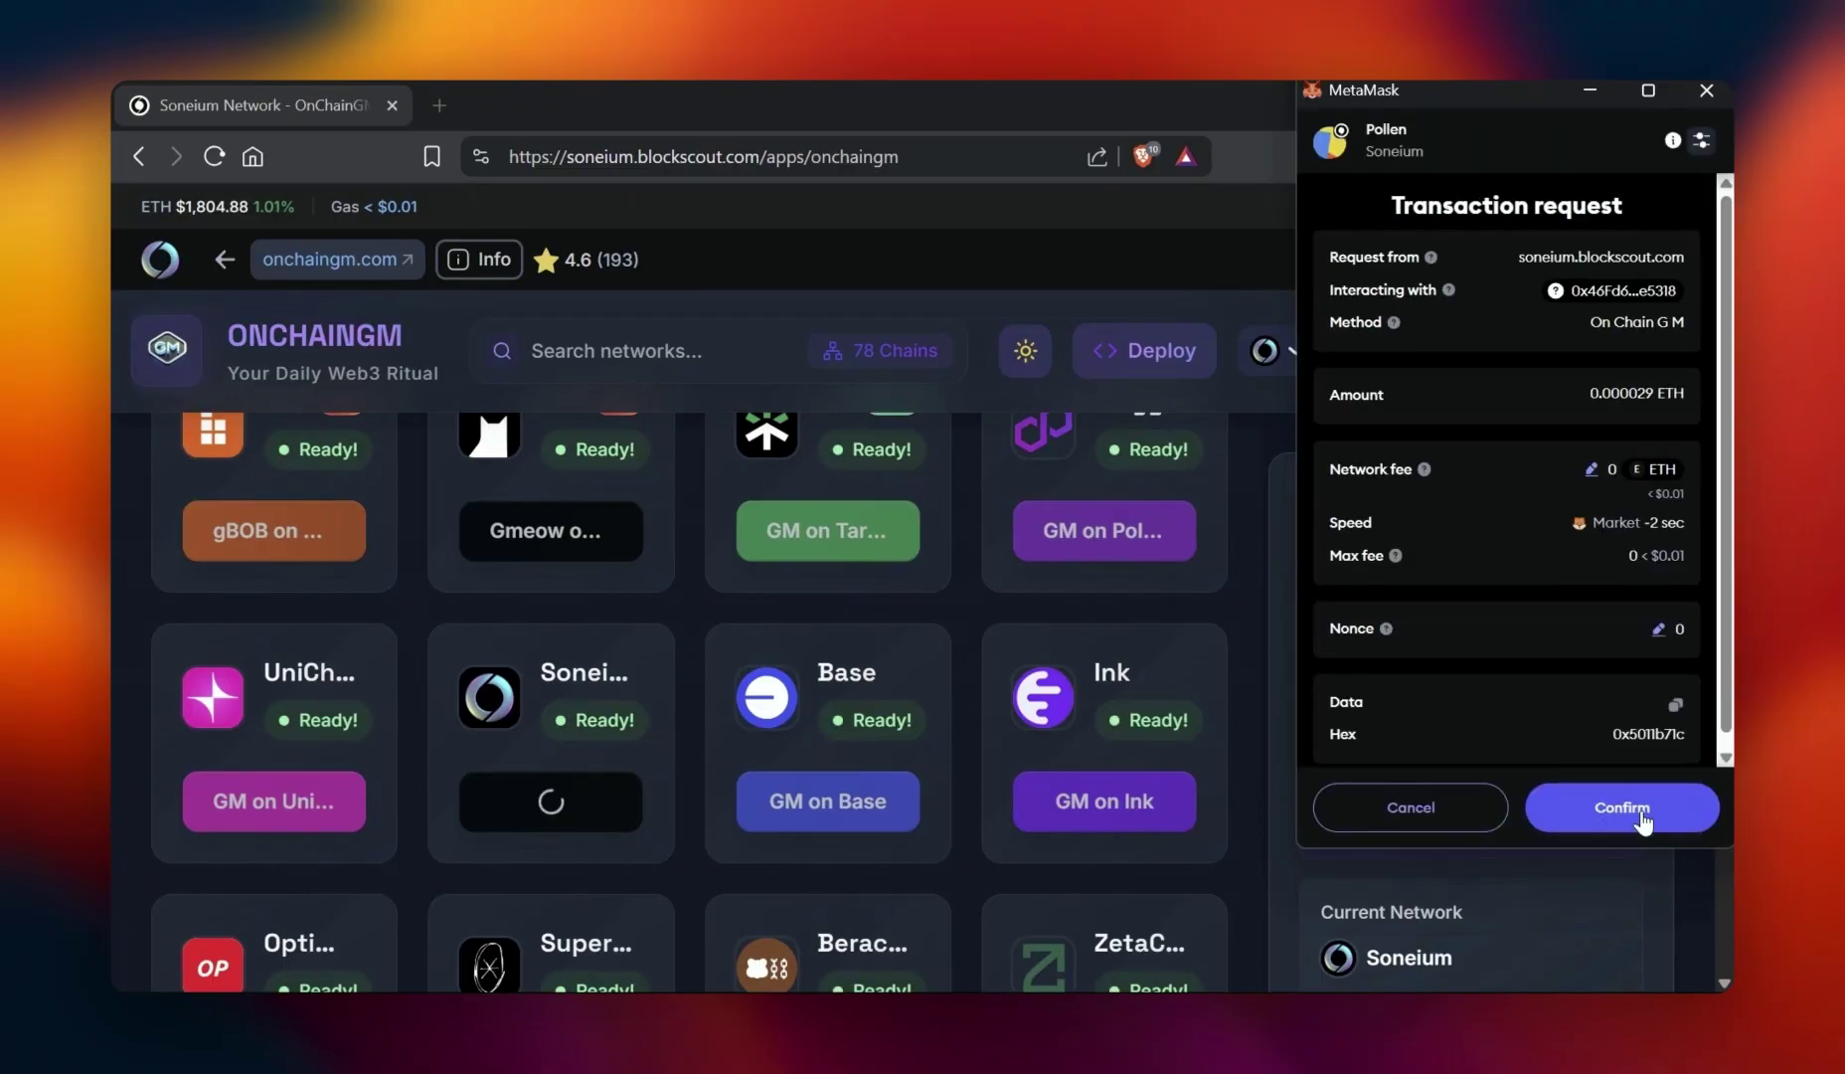
click(1640, 810)
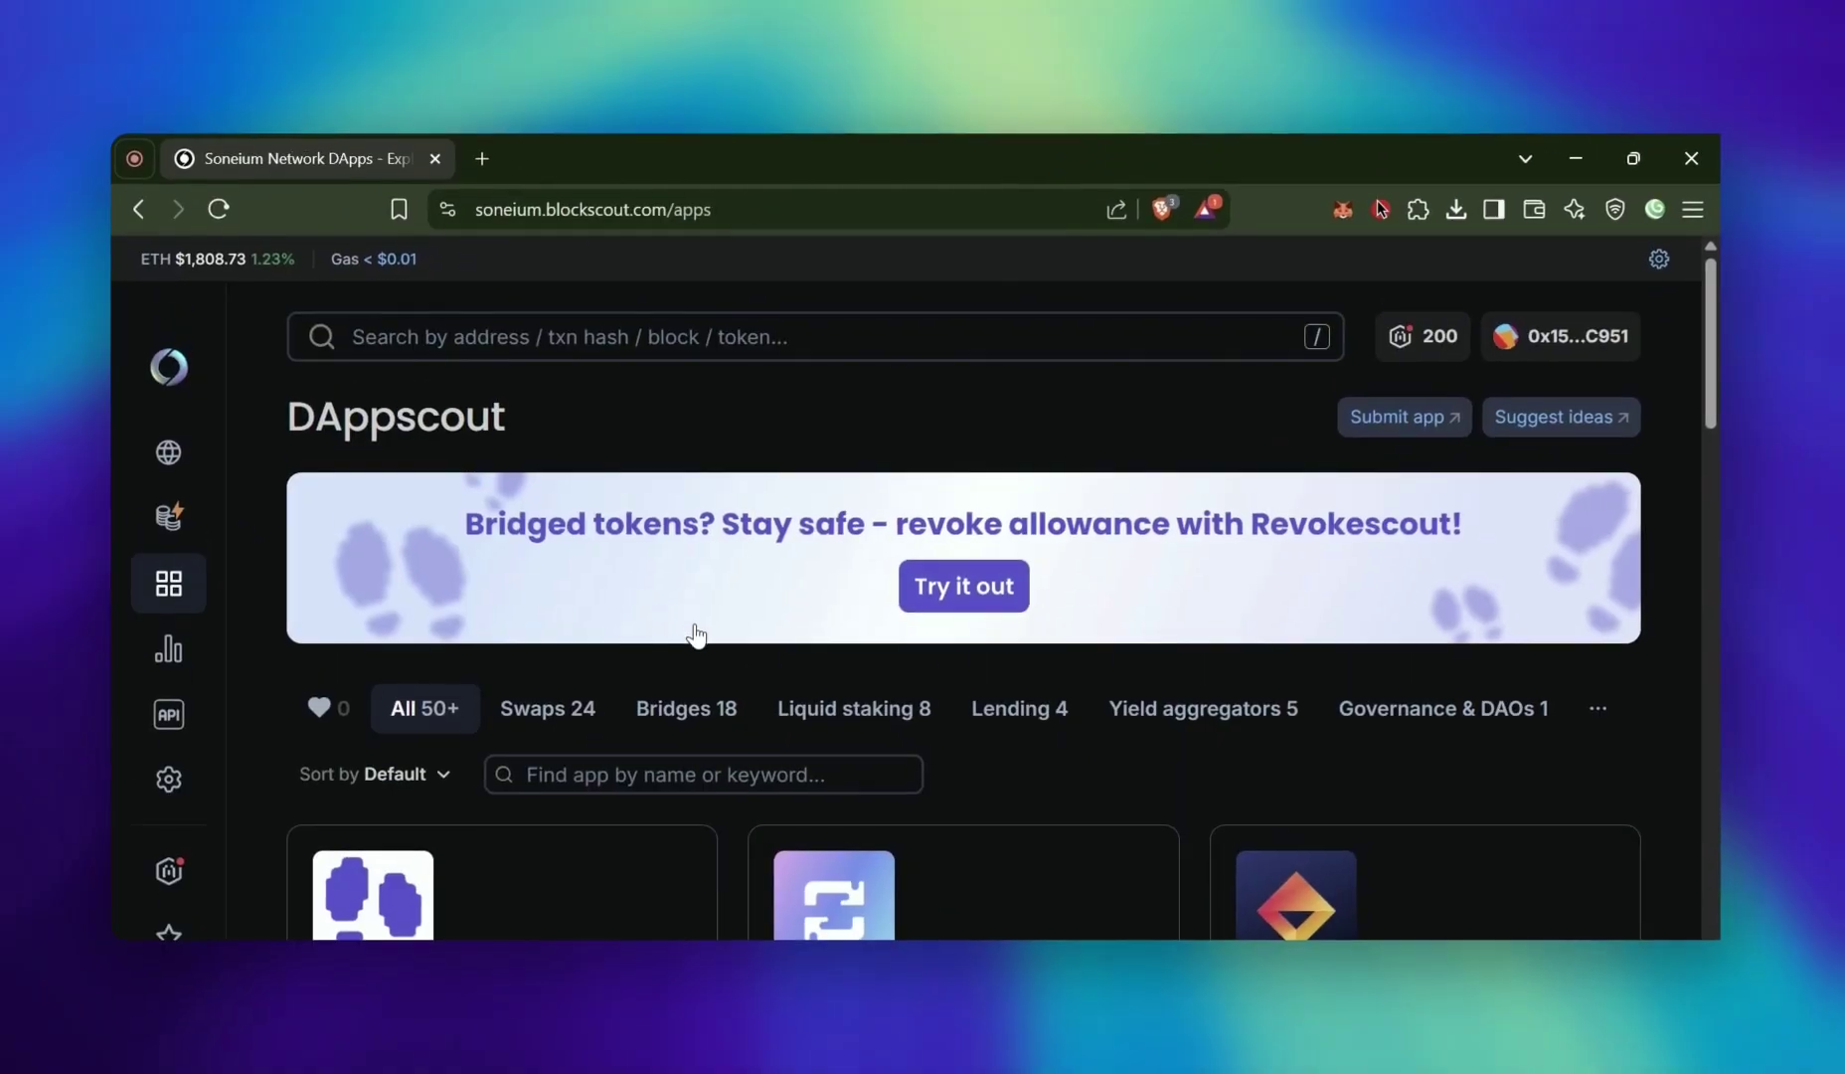
In Swapscout, set the source to ETH on the Soneium chain
scroll(745, 625, down, 3)
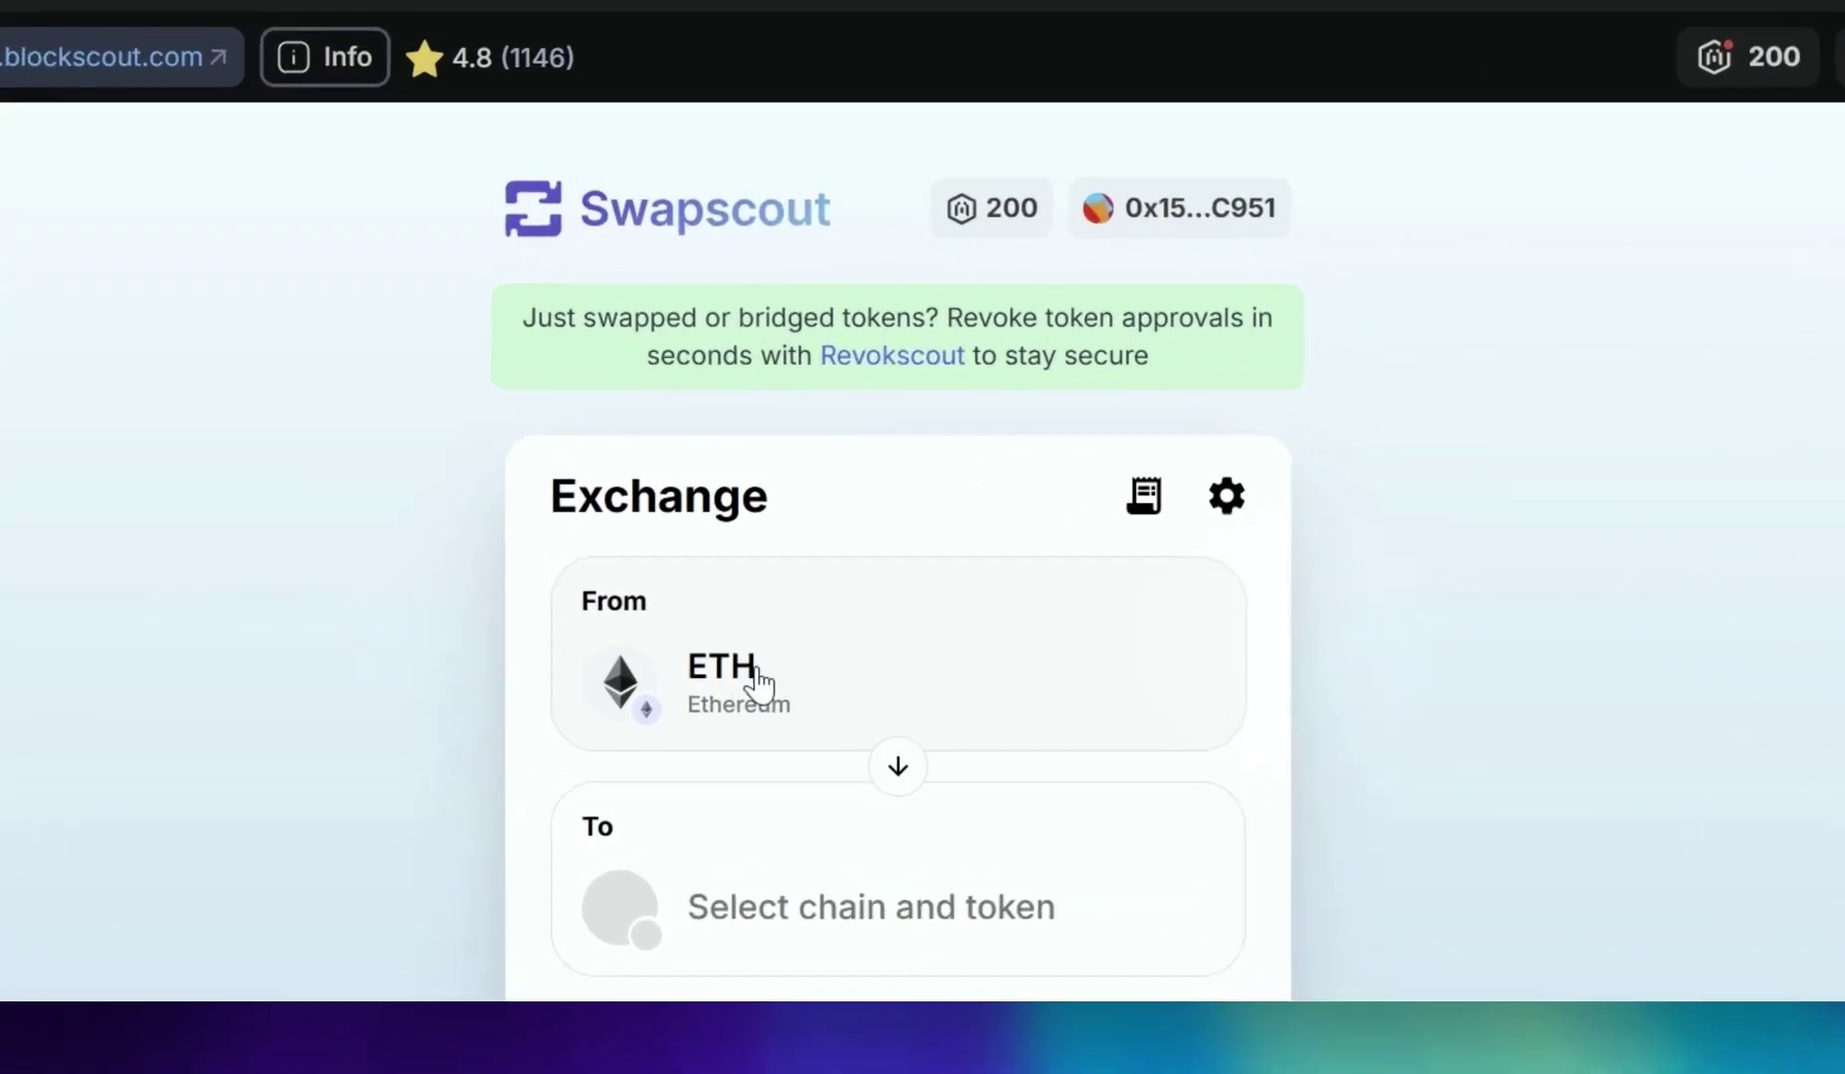
click(753, 688)
click(1215, 742)
text(s)
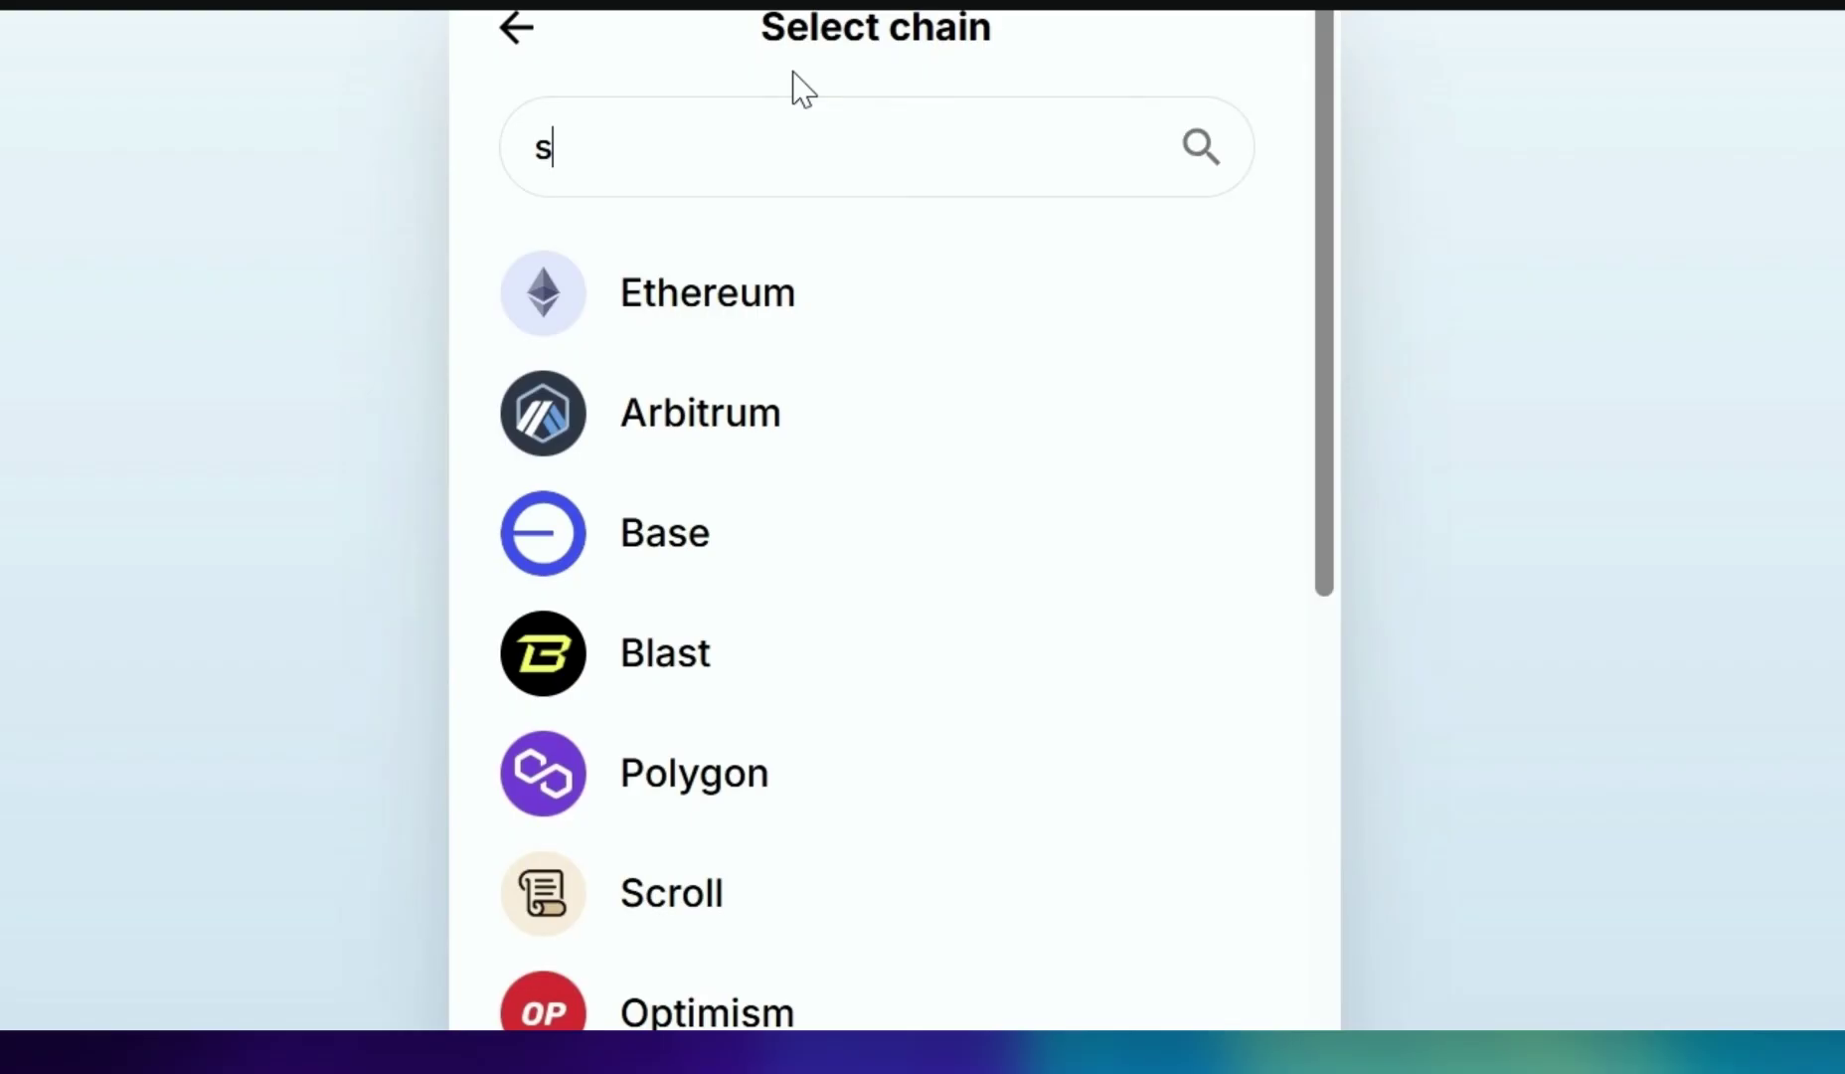
text(on)
click(628, 558)
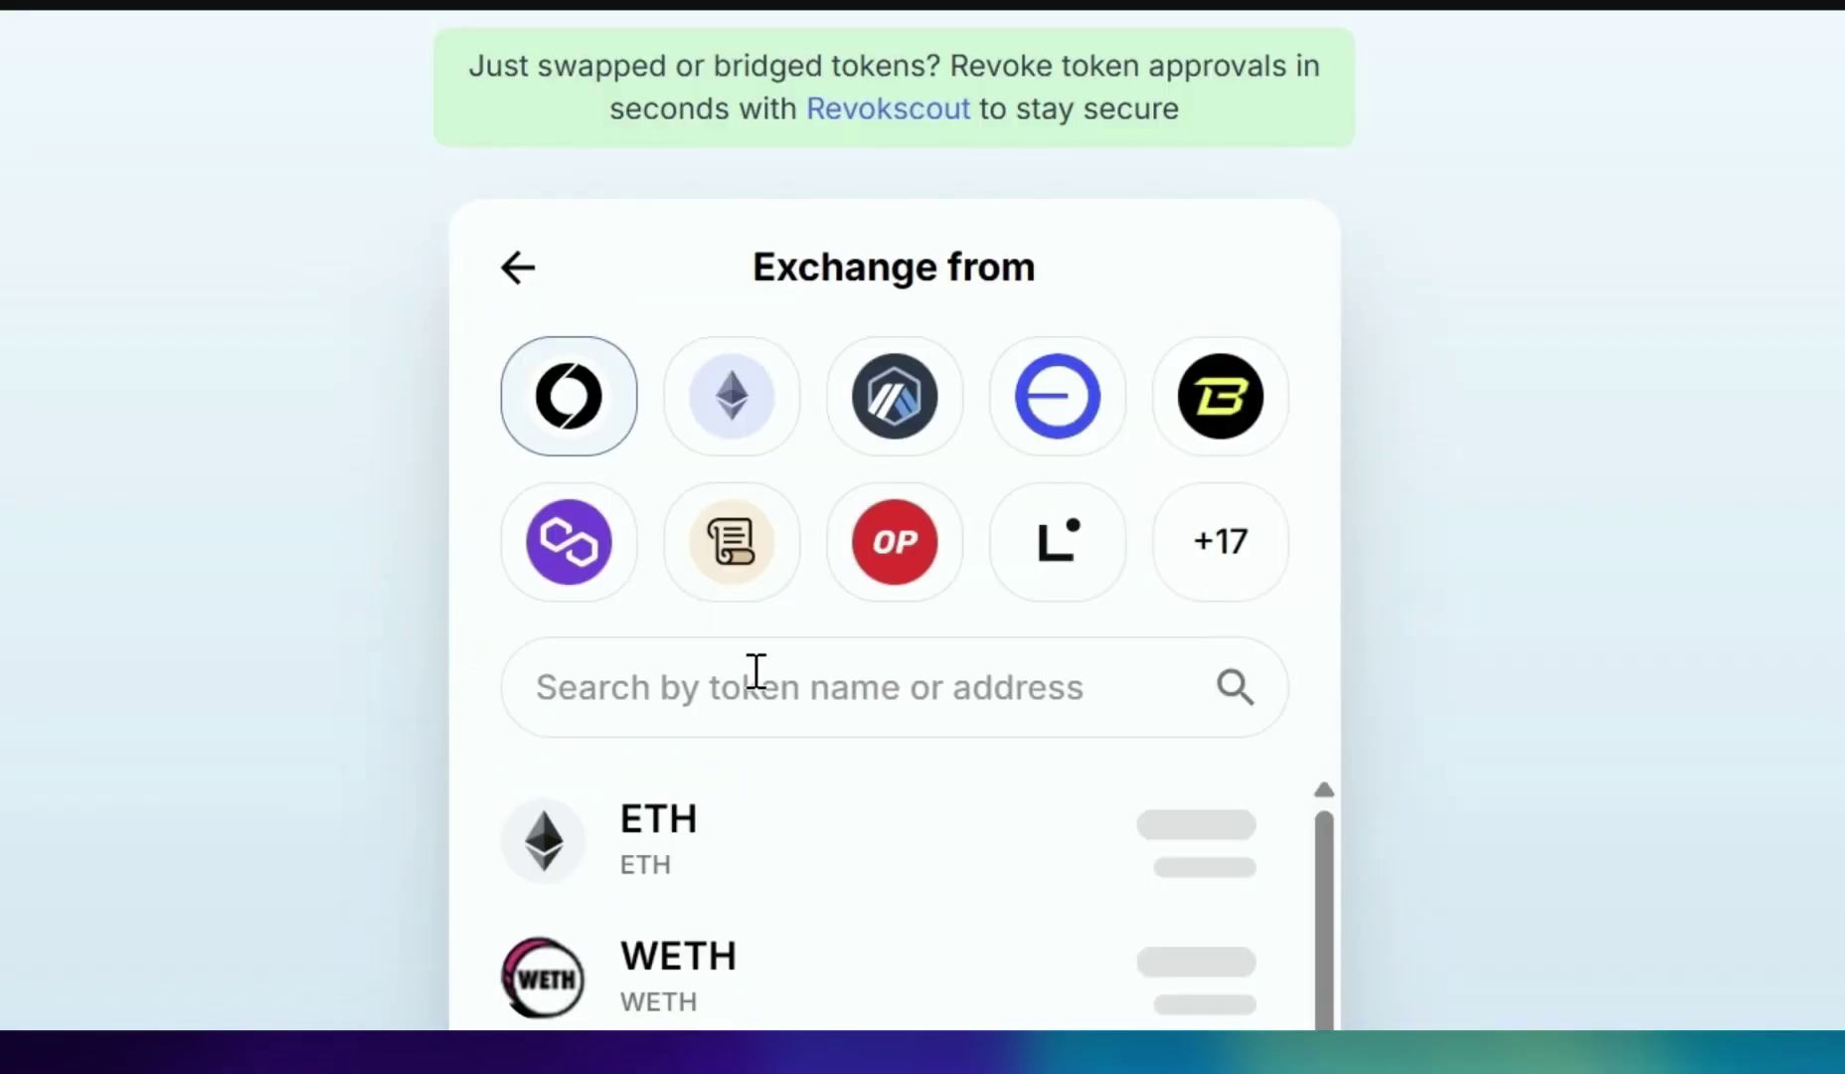
click(734, 817)
Choose ASTR as the token to receive and enter 0.0001 ETH
click(821, 761)
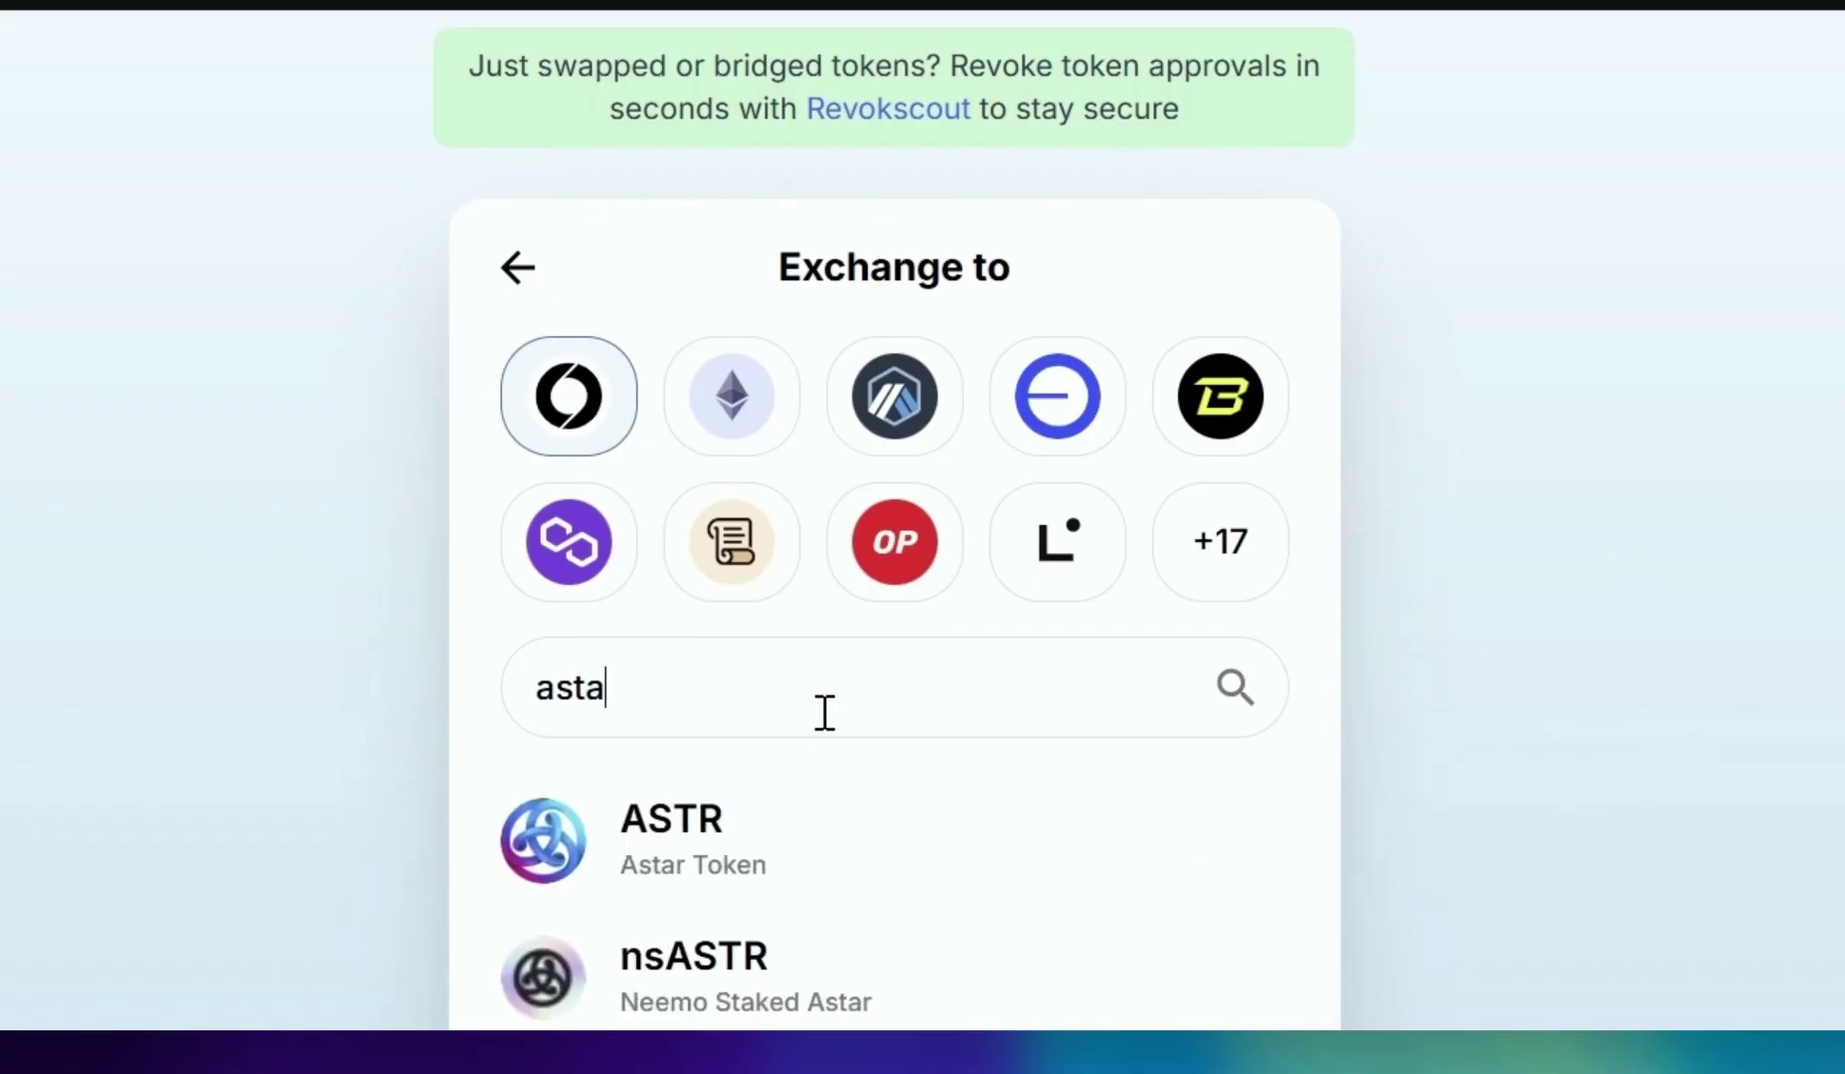
click(763, 838)
click(852, 733)
text(0.0001)
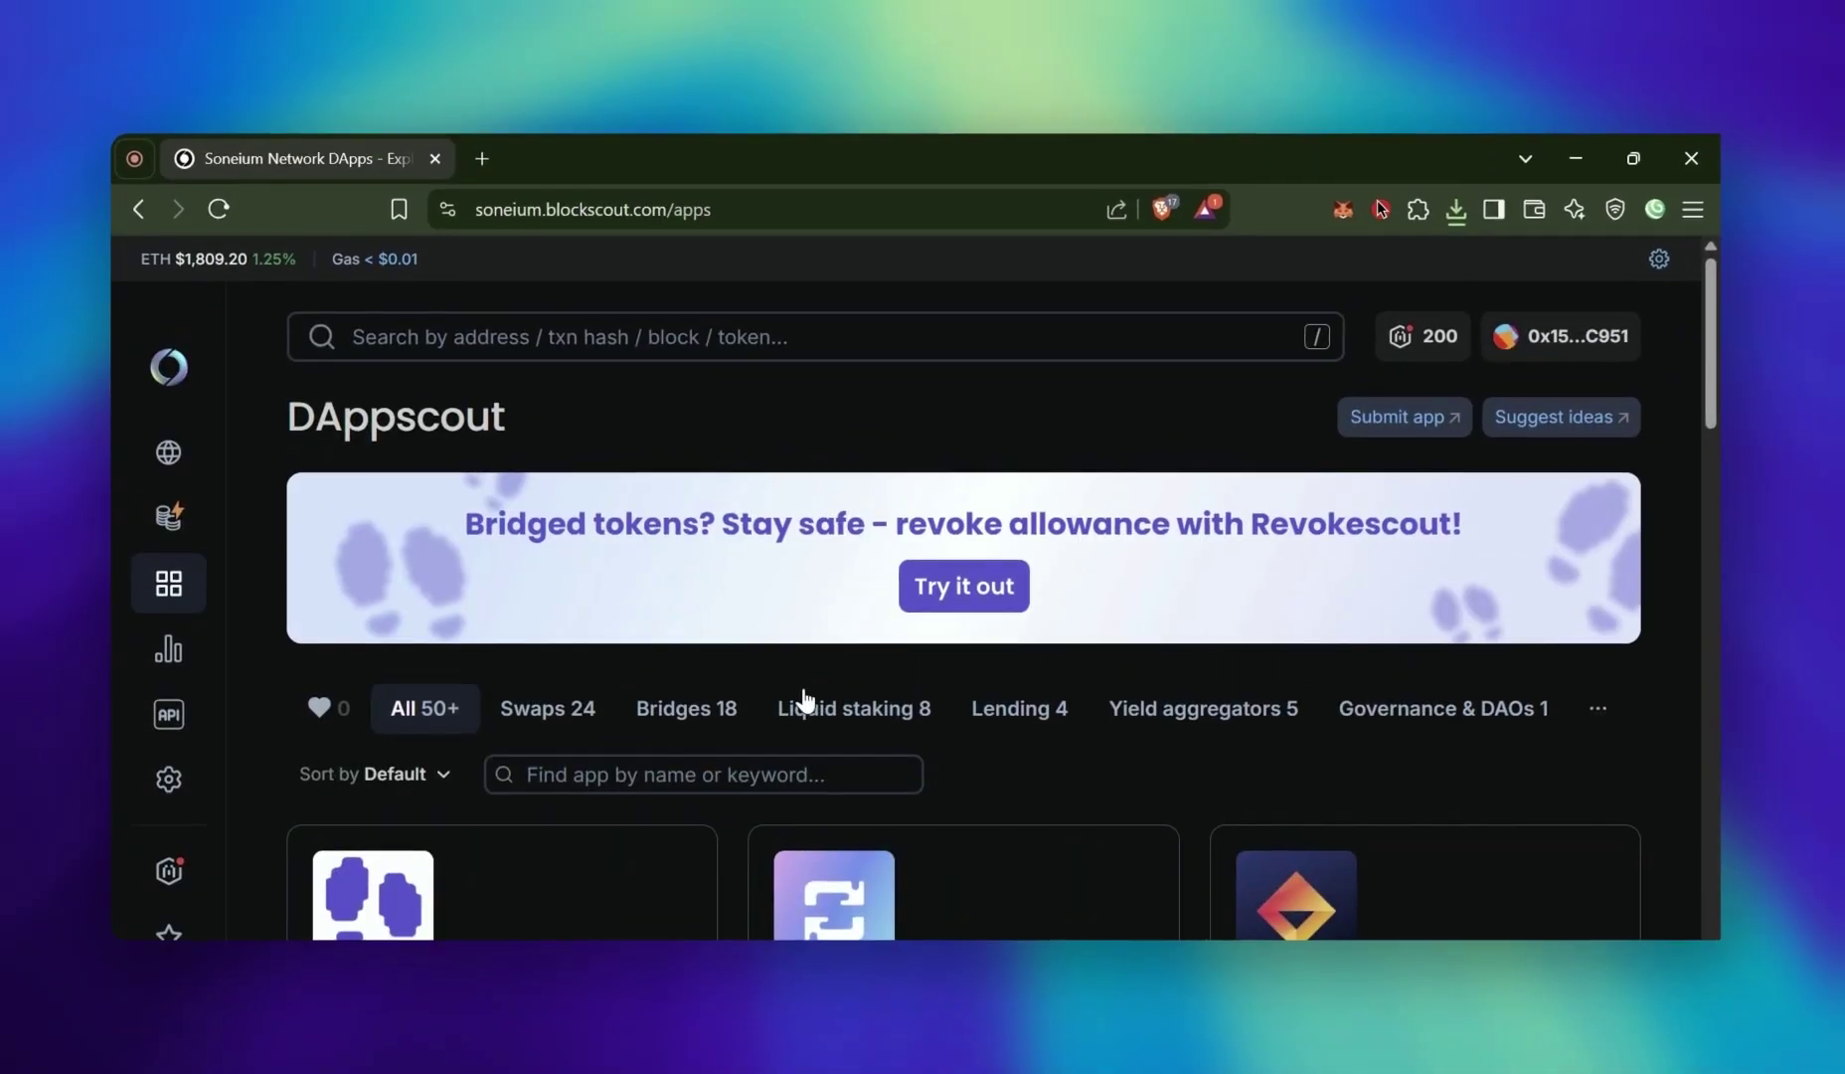
Show Soneium Mainnet approvals, revoke the ASTR approval, and return to the apps search
scroll(805, 702, down, 2)
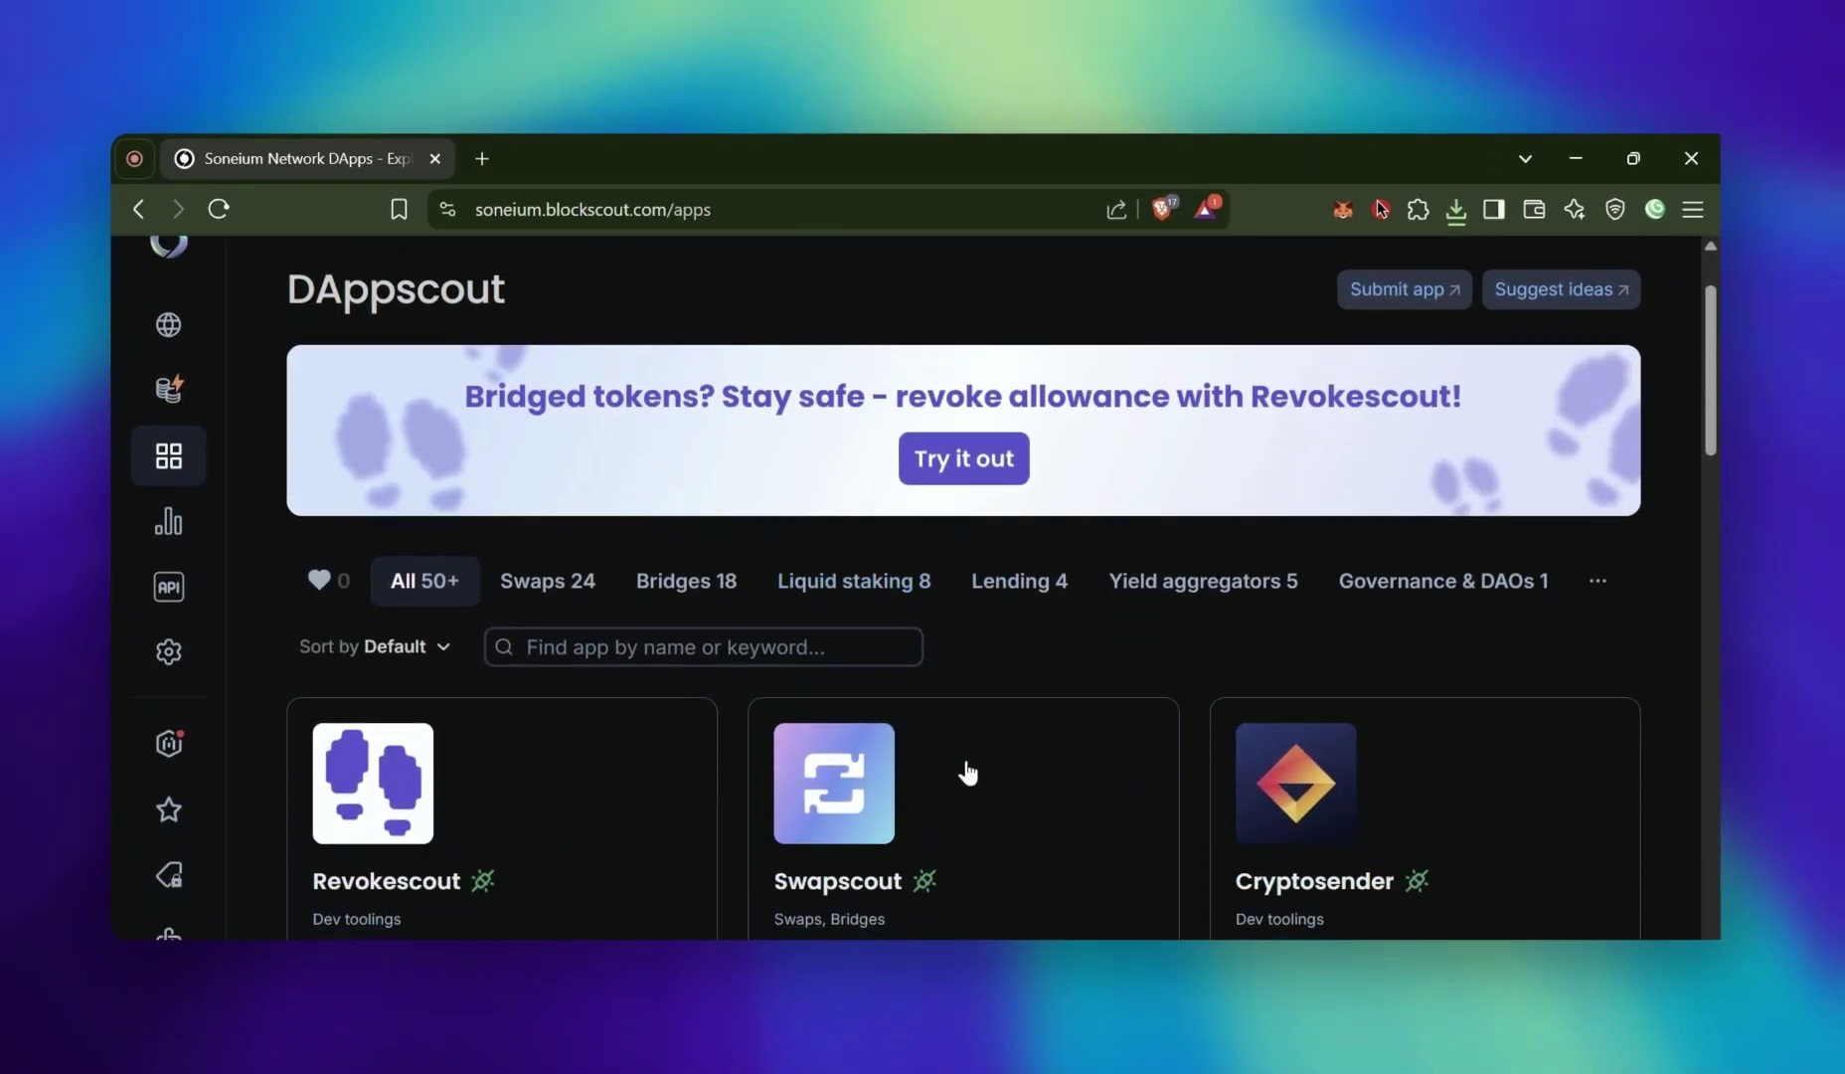
scroll(967, 773, down, 2)
scroll(959, 756, up, 1)
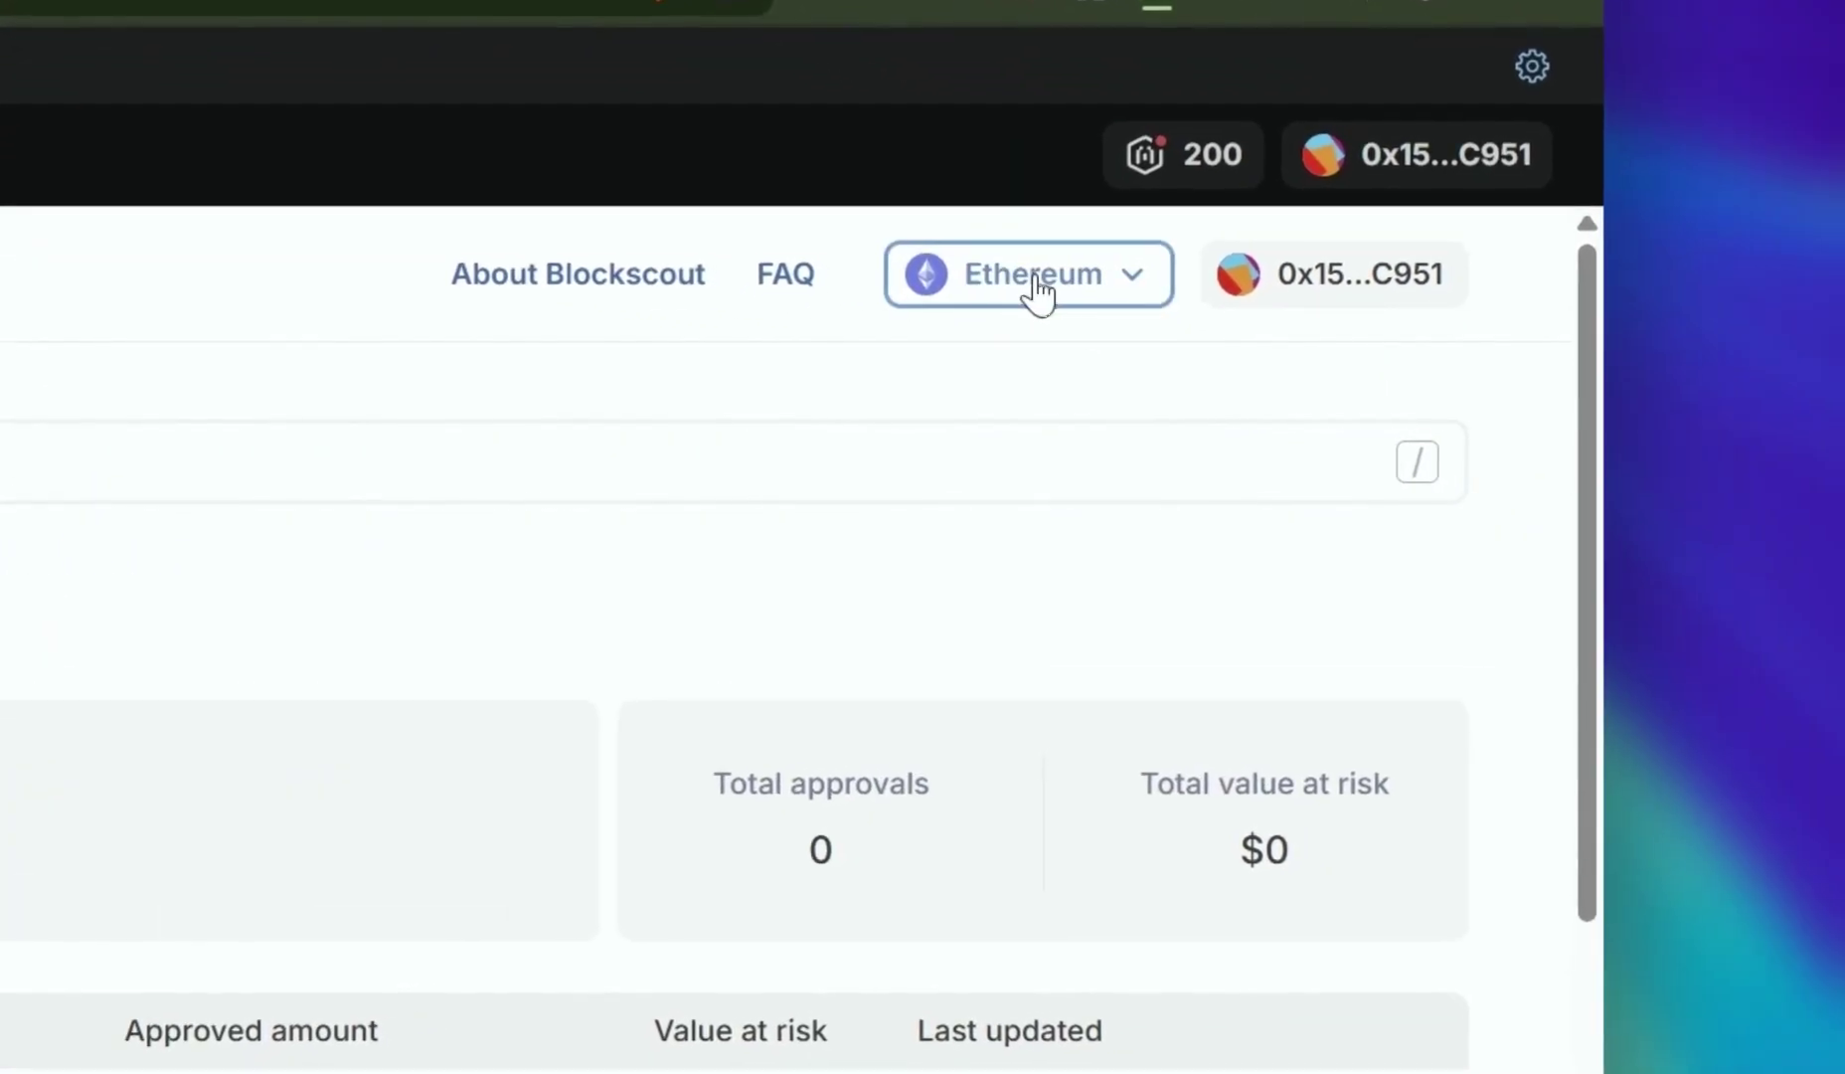
click(1387, 390)
scroll(949, 701, down, 2)
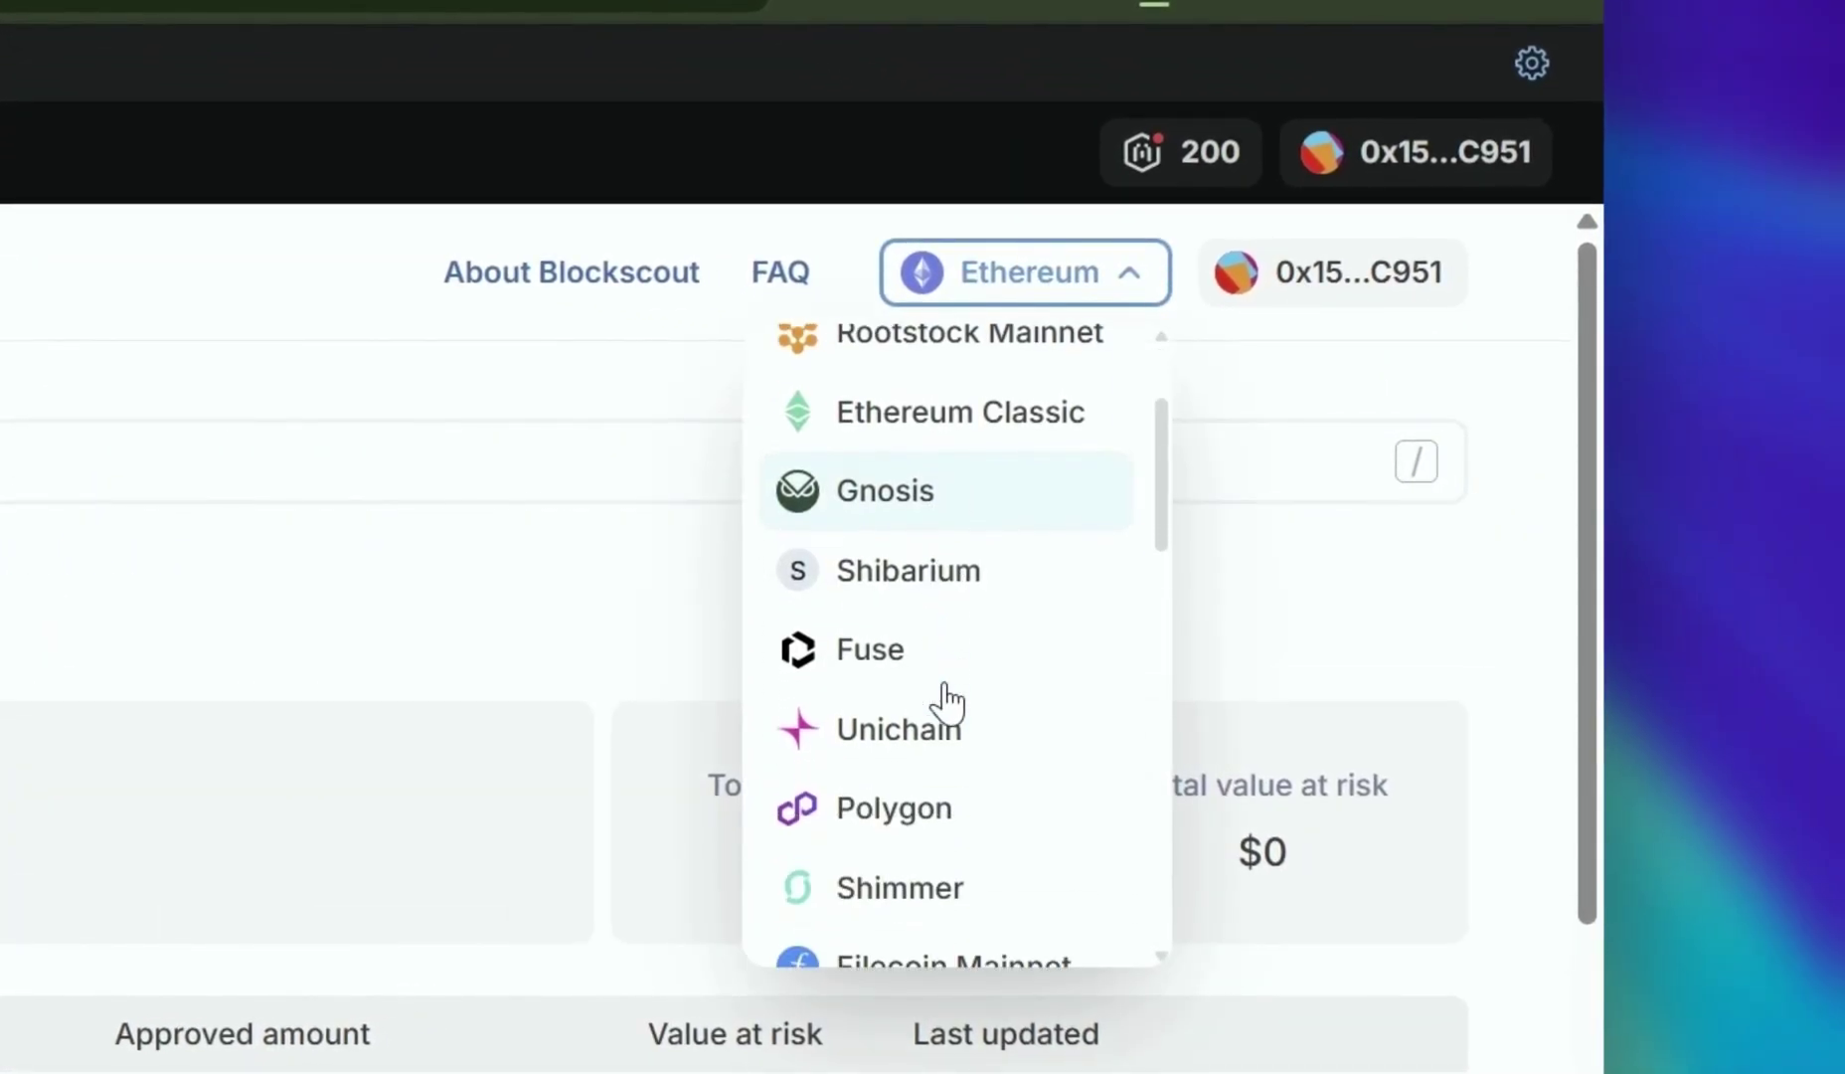
scroll(952, 636, down, 8)
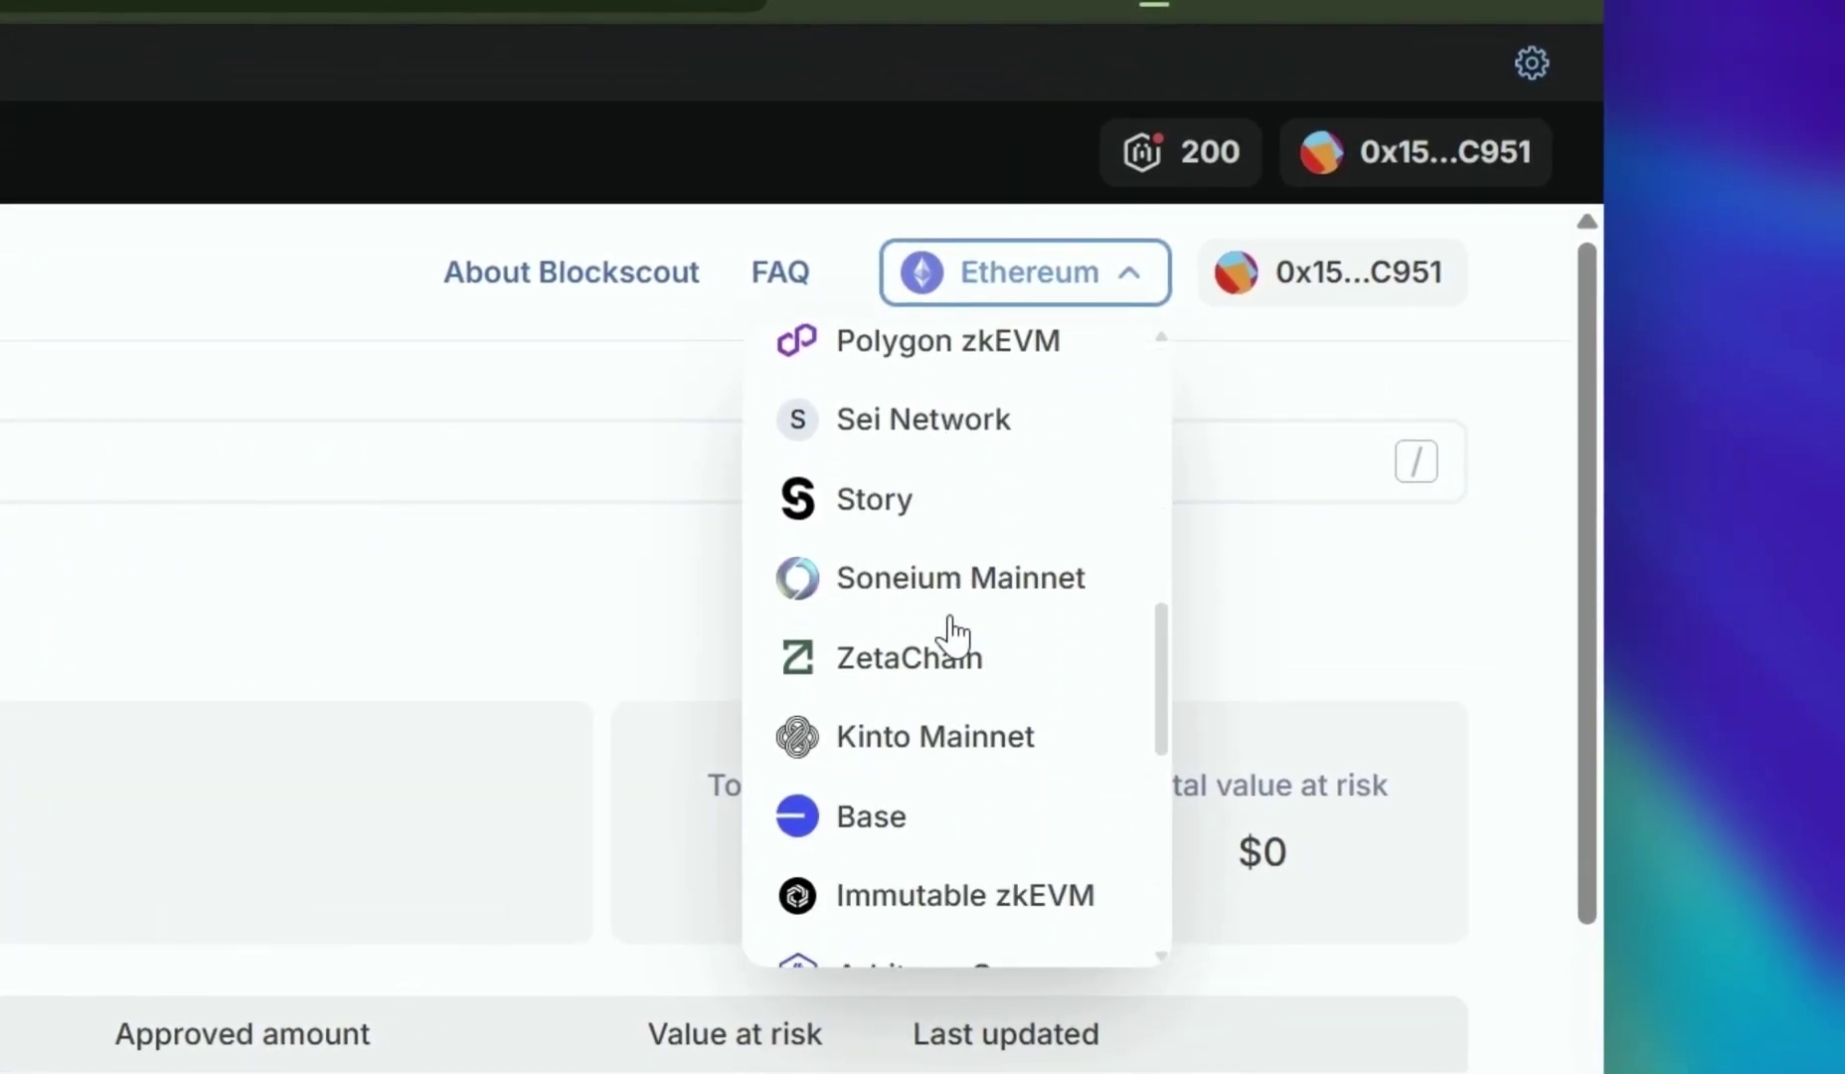
click(951, 628)
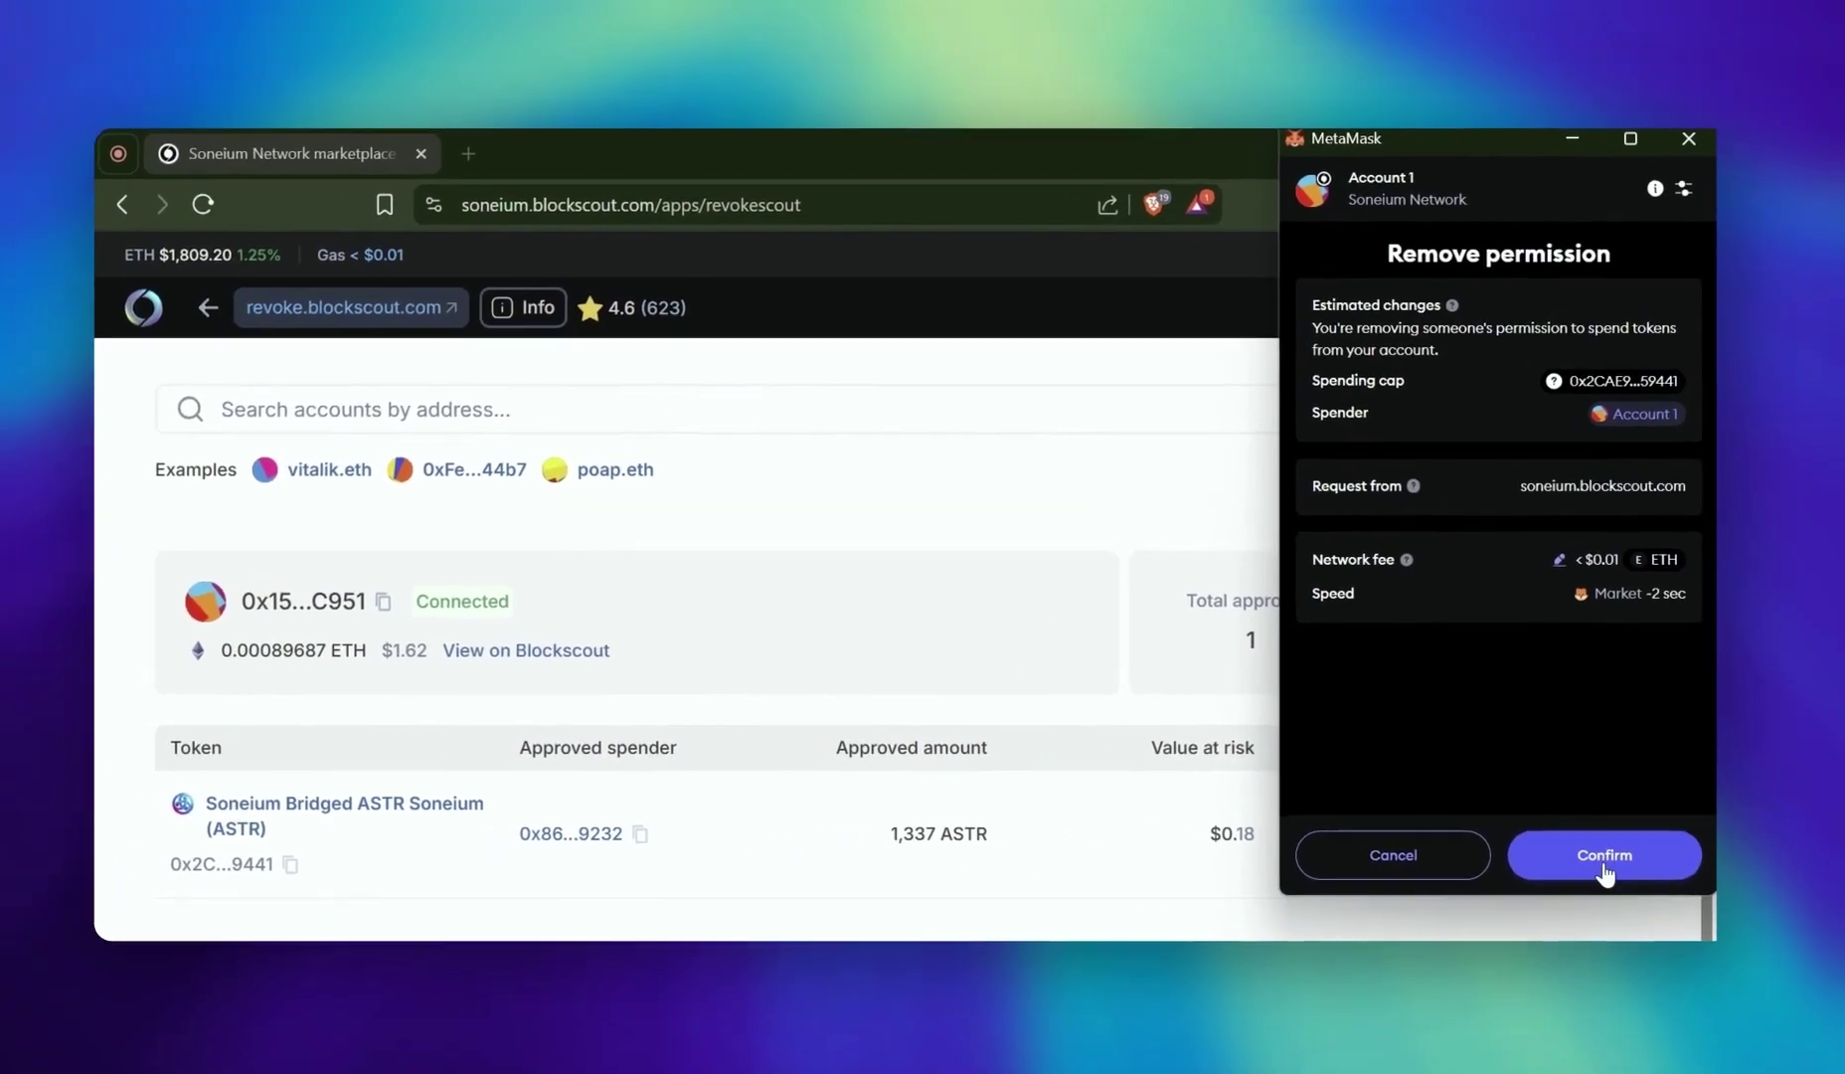
click(1548, 861)
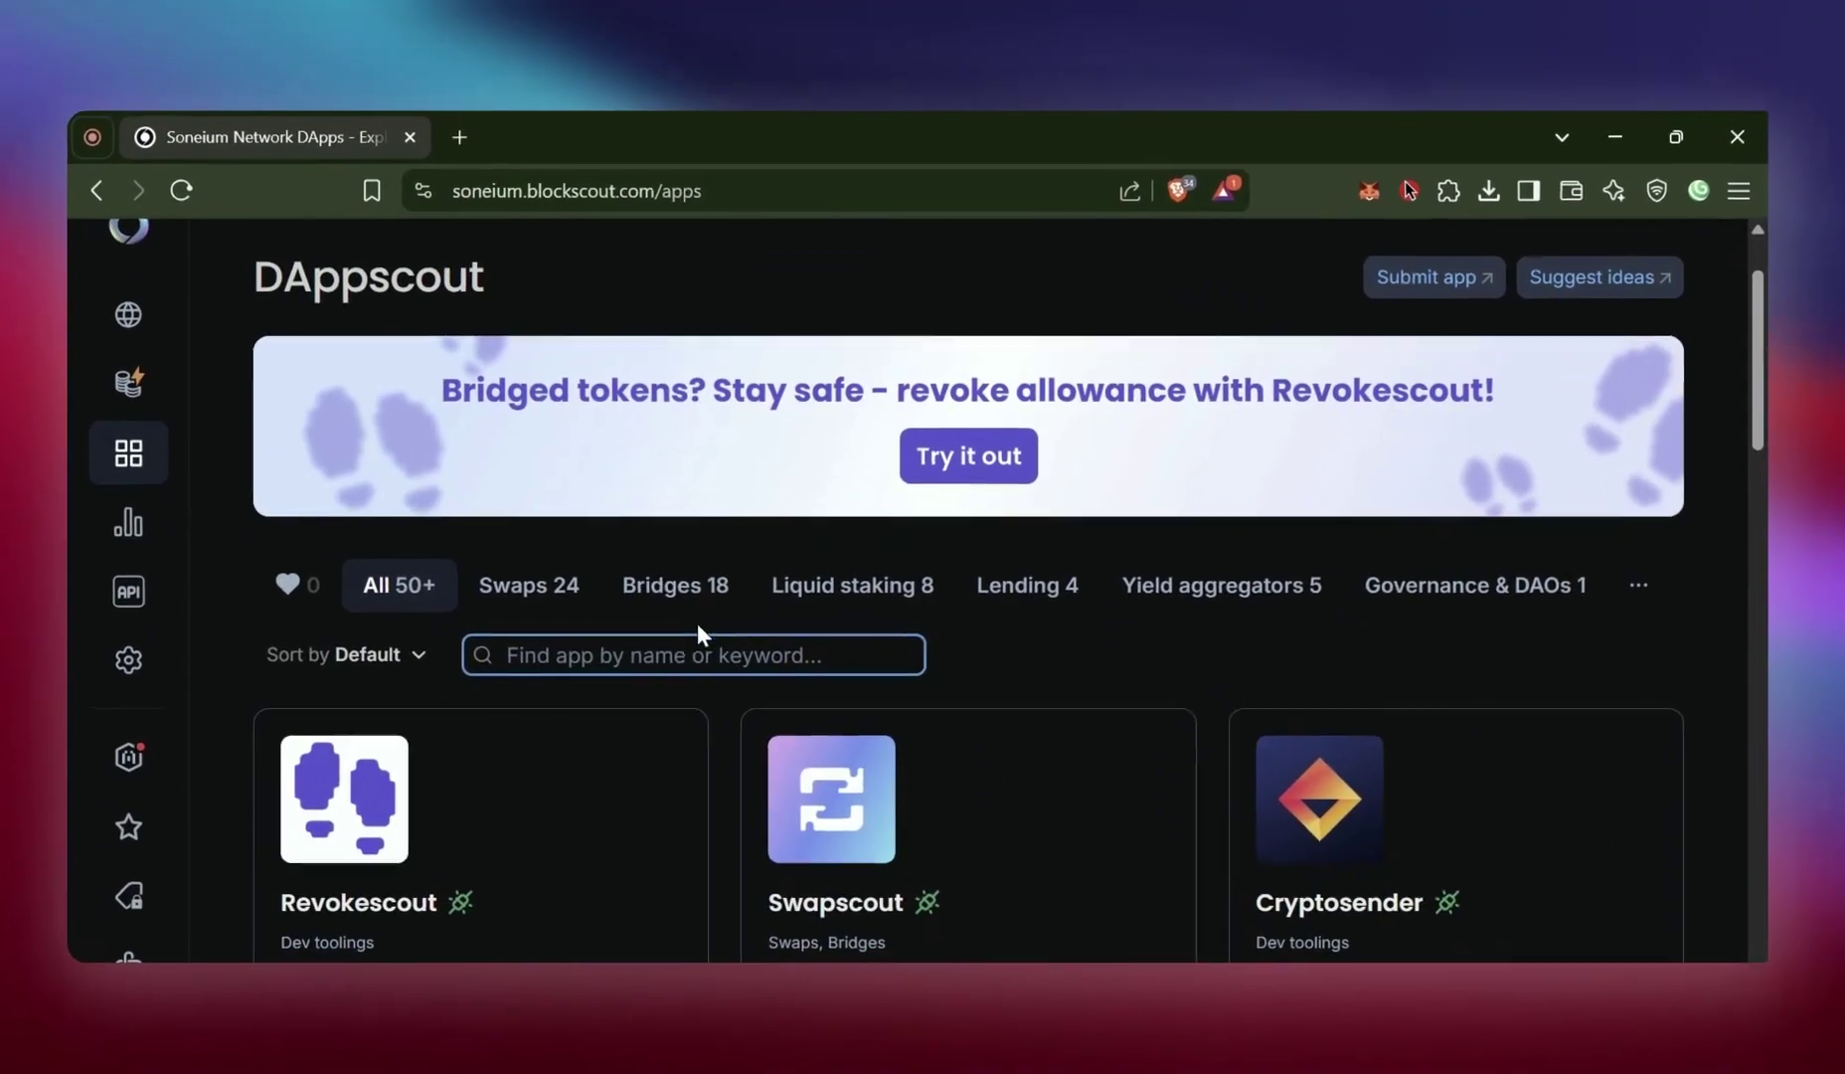
click(664, 661)
Search the apps for 'ether' and open the Ethereum Attestation Service form
text(ether)
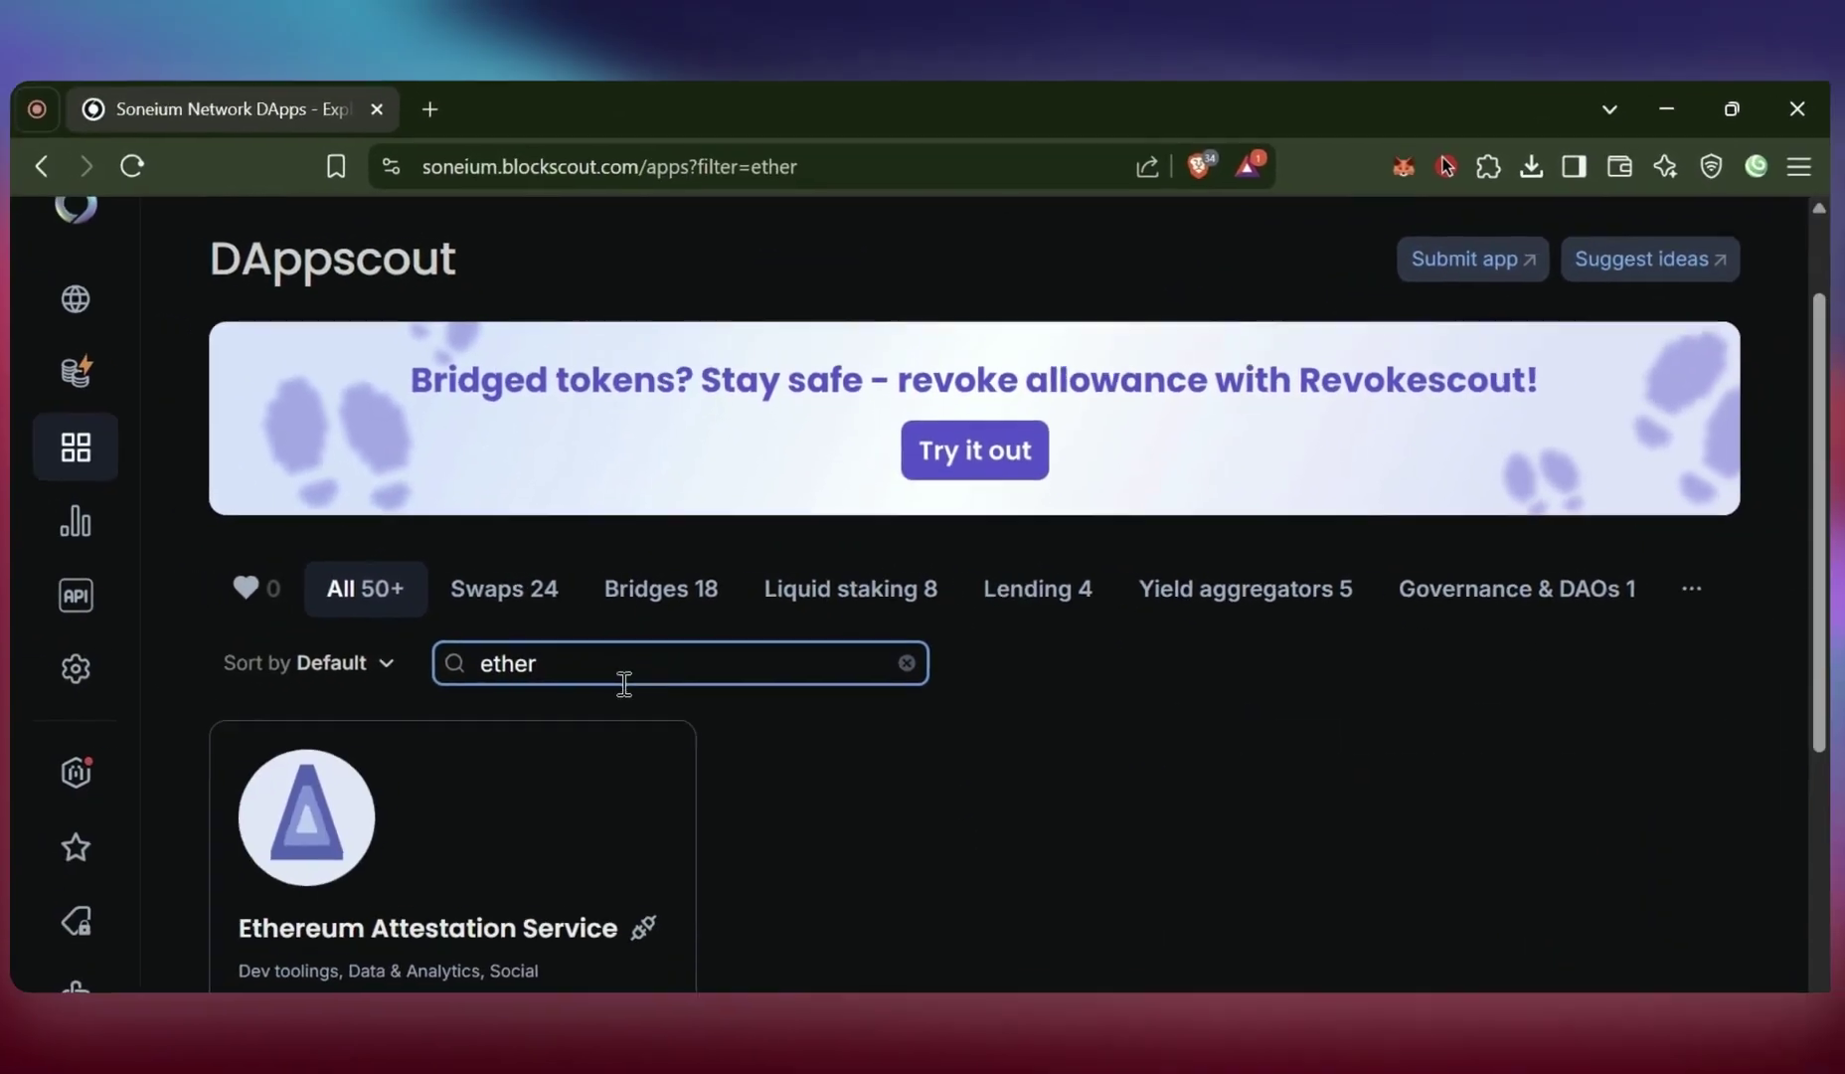
click(551, 827)
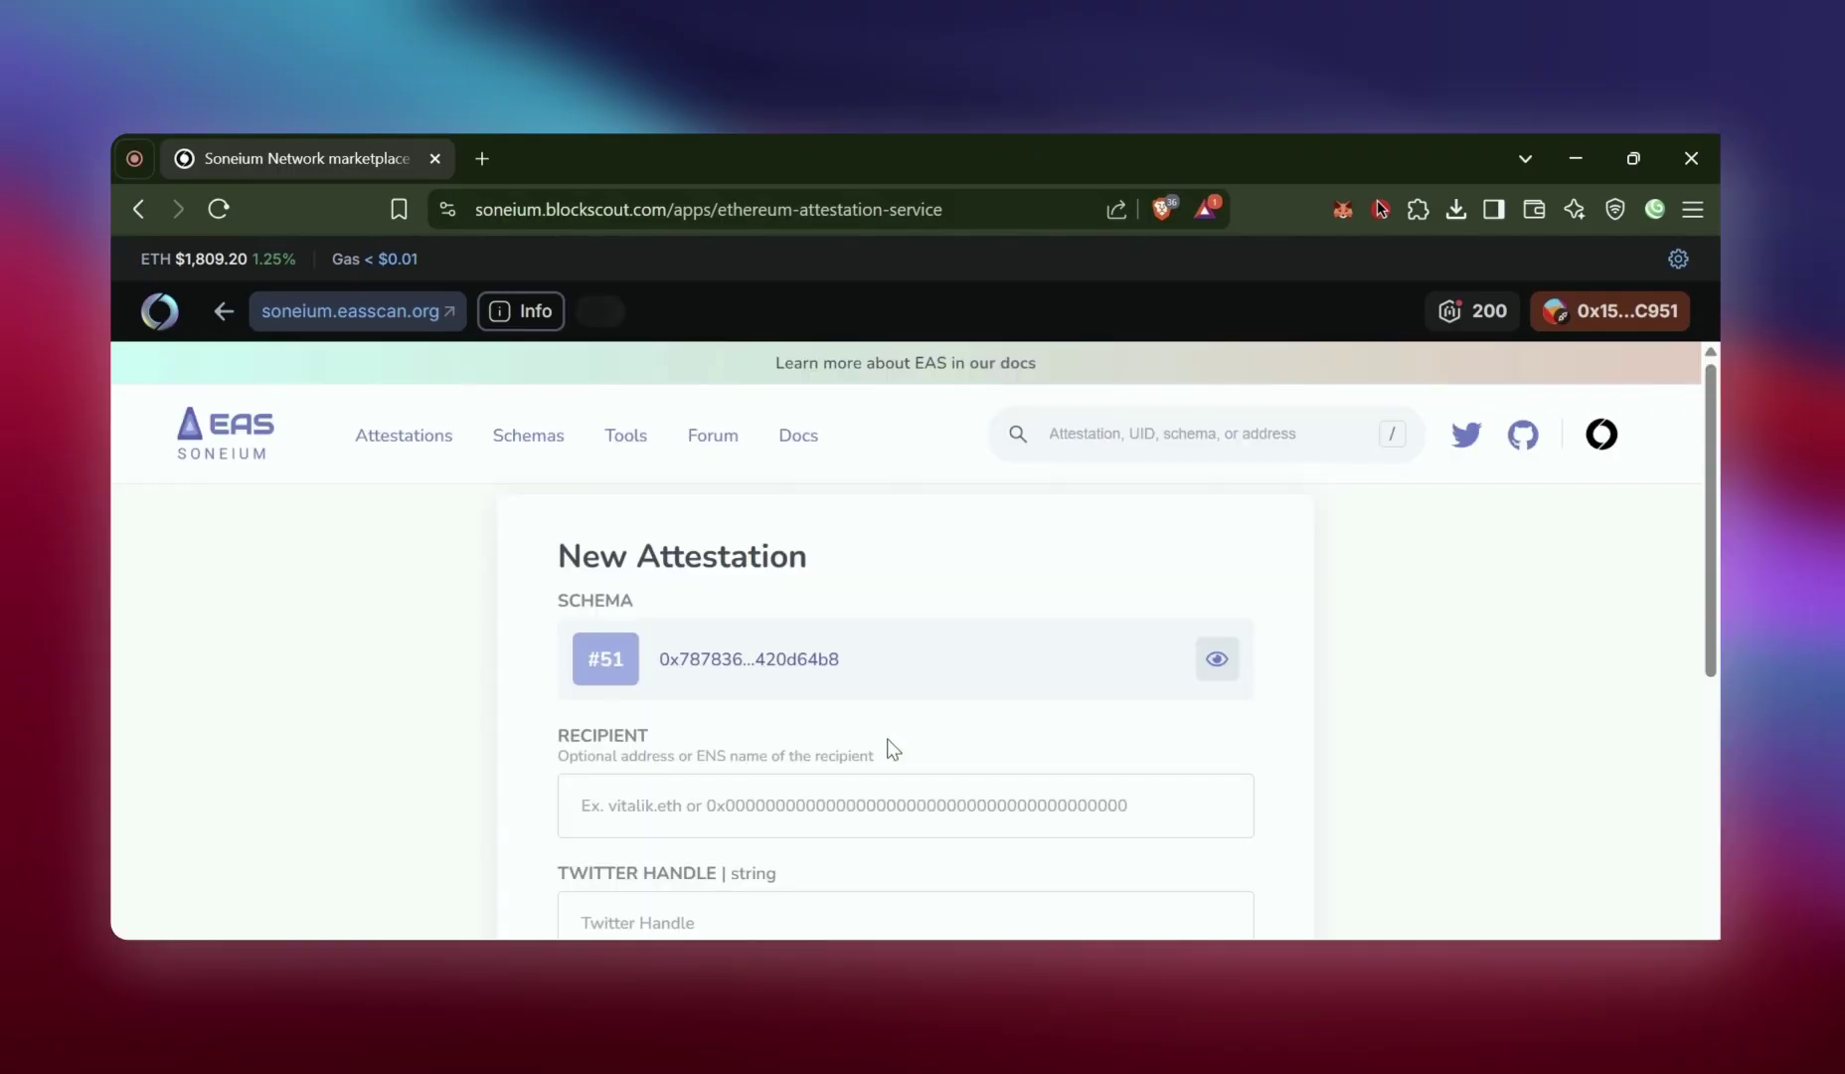
scroll(1233, 717, down, 2)
scroll(865, 715, down, 2)
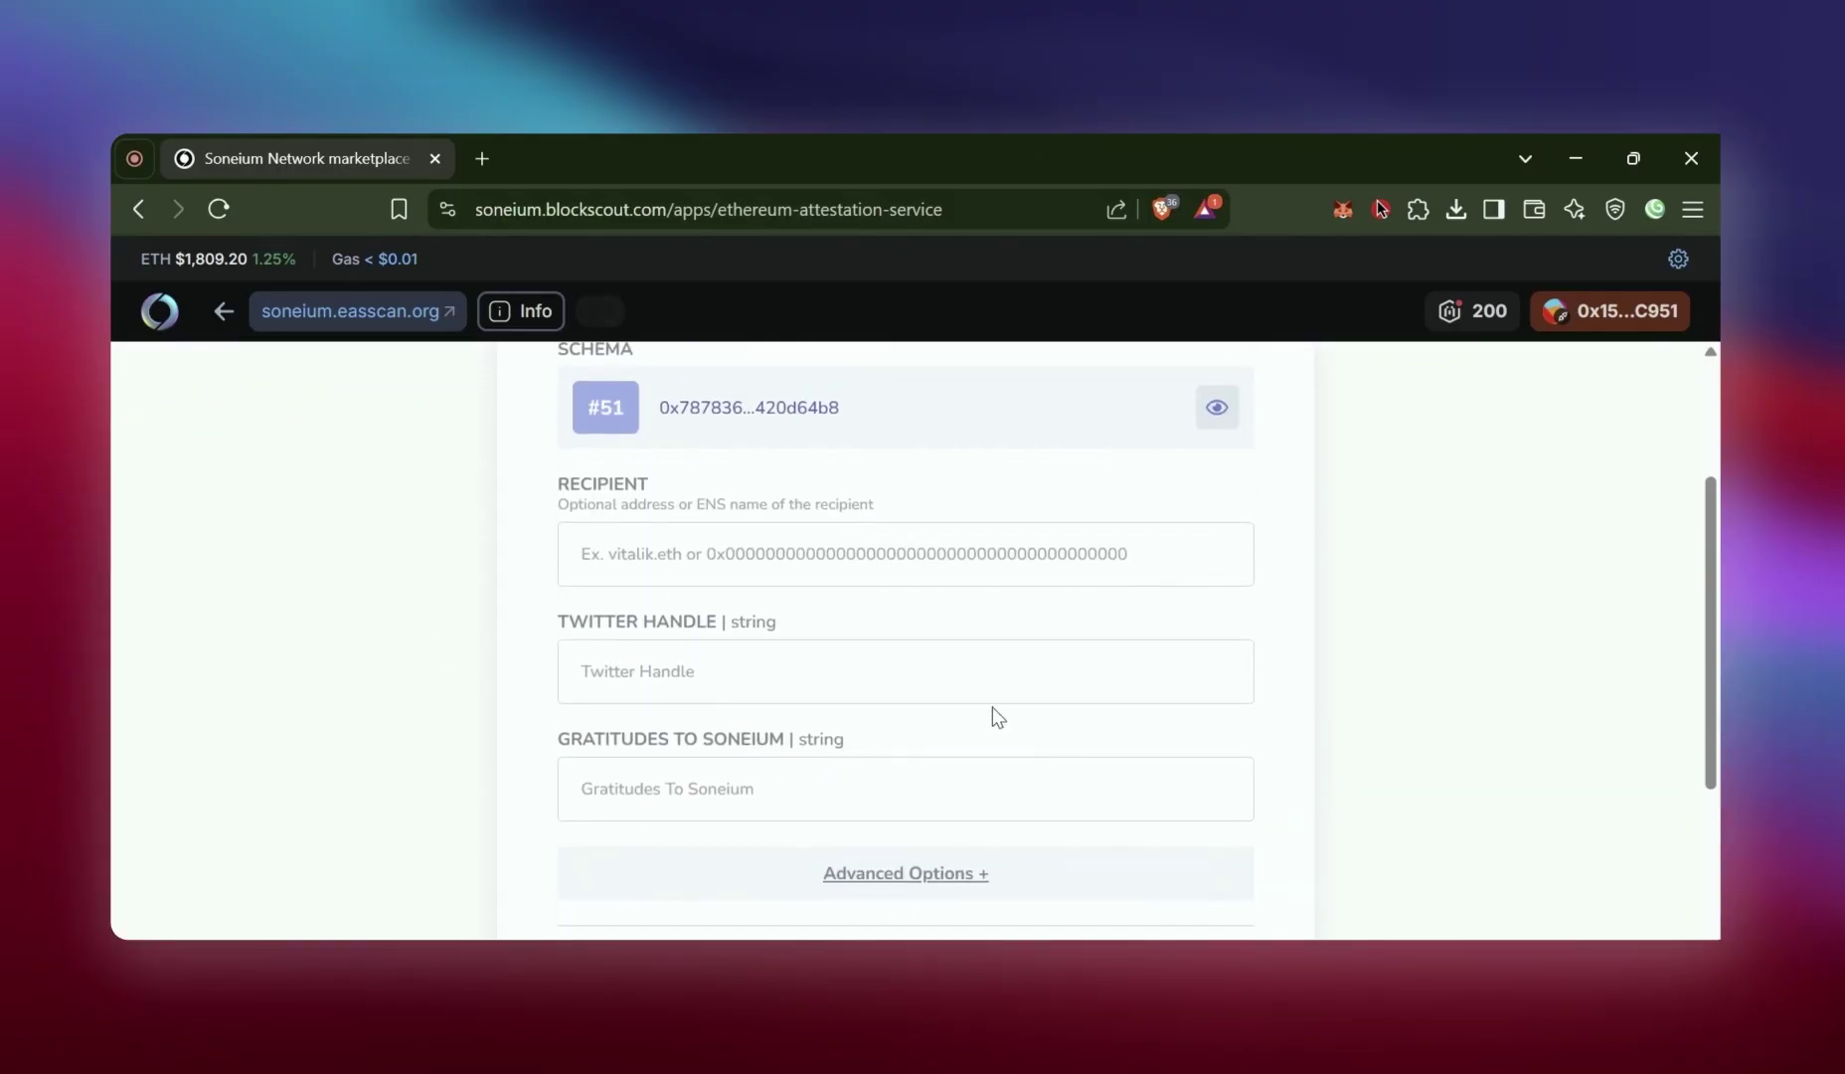
scroll(599, 609, up, 2)
drag(542, 425, 790, 428)
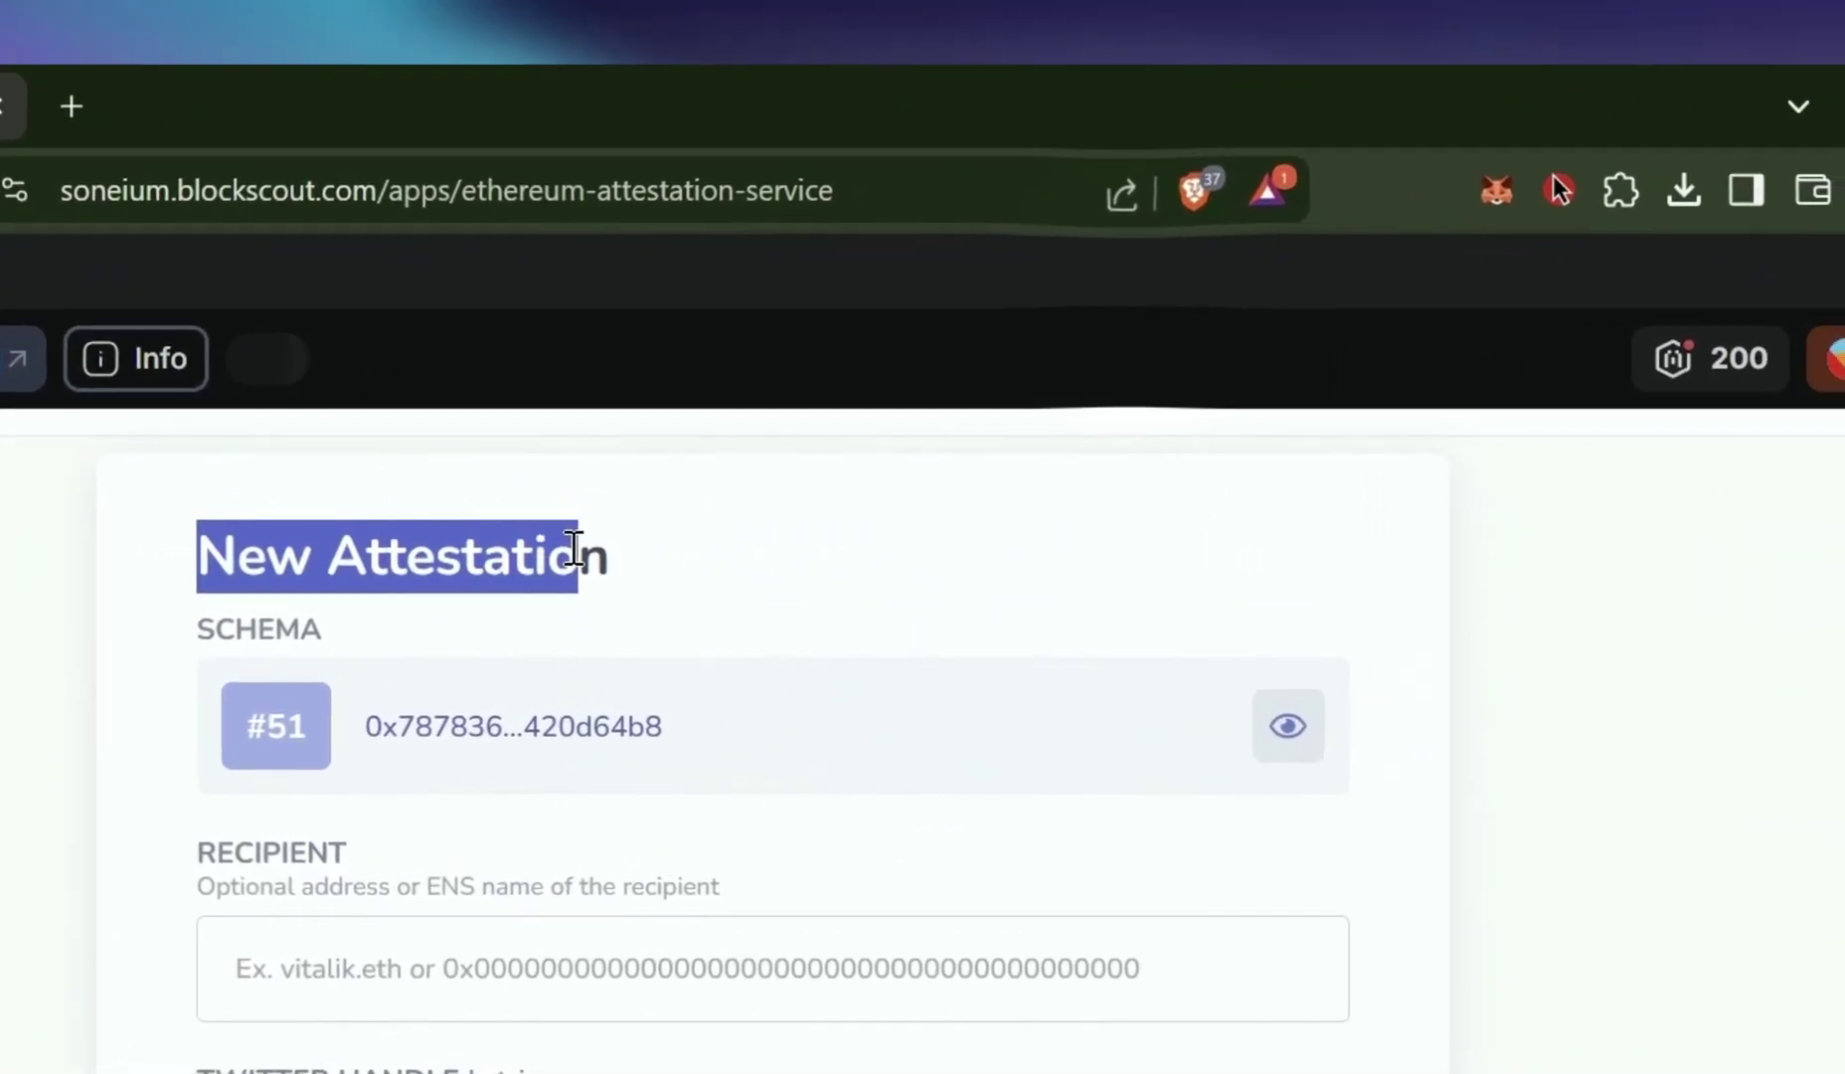
click(846, 508)
scroll(286, 852, up, 3)
scroll(226, 873, down, 4)
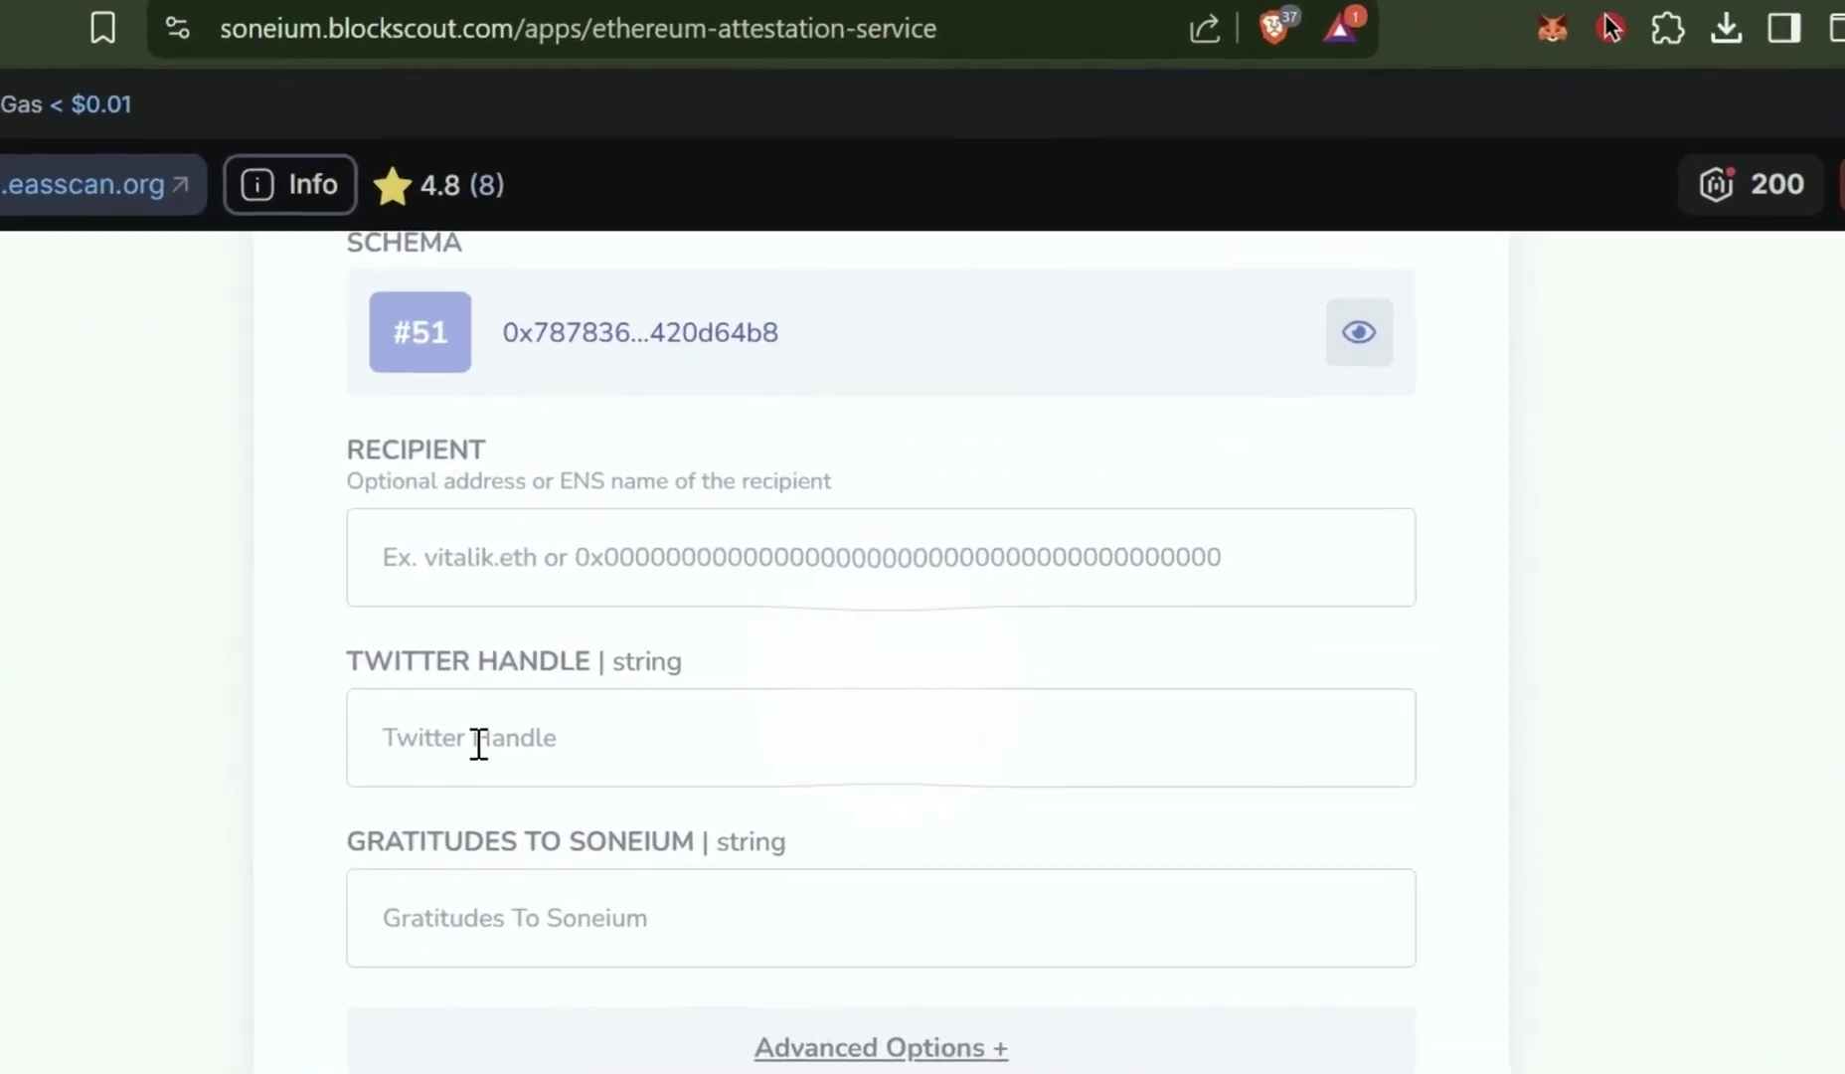
Paste the Twitter profile link and enter the gratitude 'Let's Go Mainstream with Soneium!'
click(716, 679)
text(https://x.com/D0SHTech)
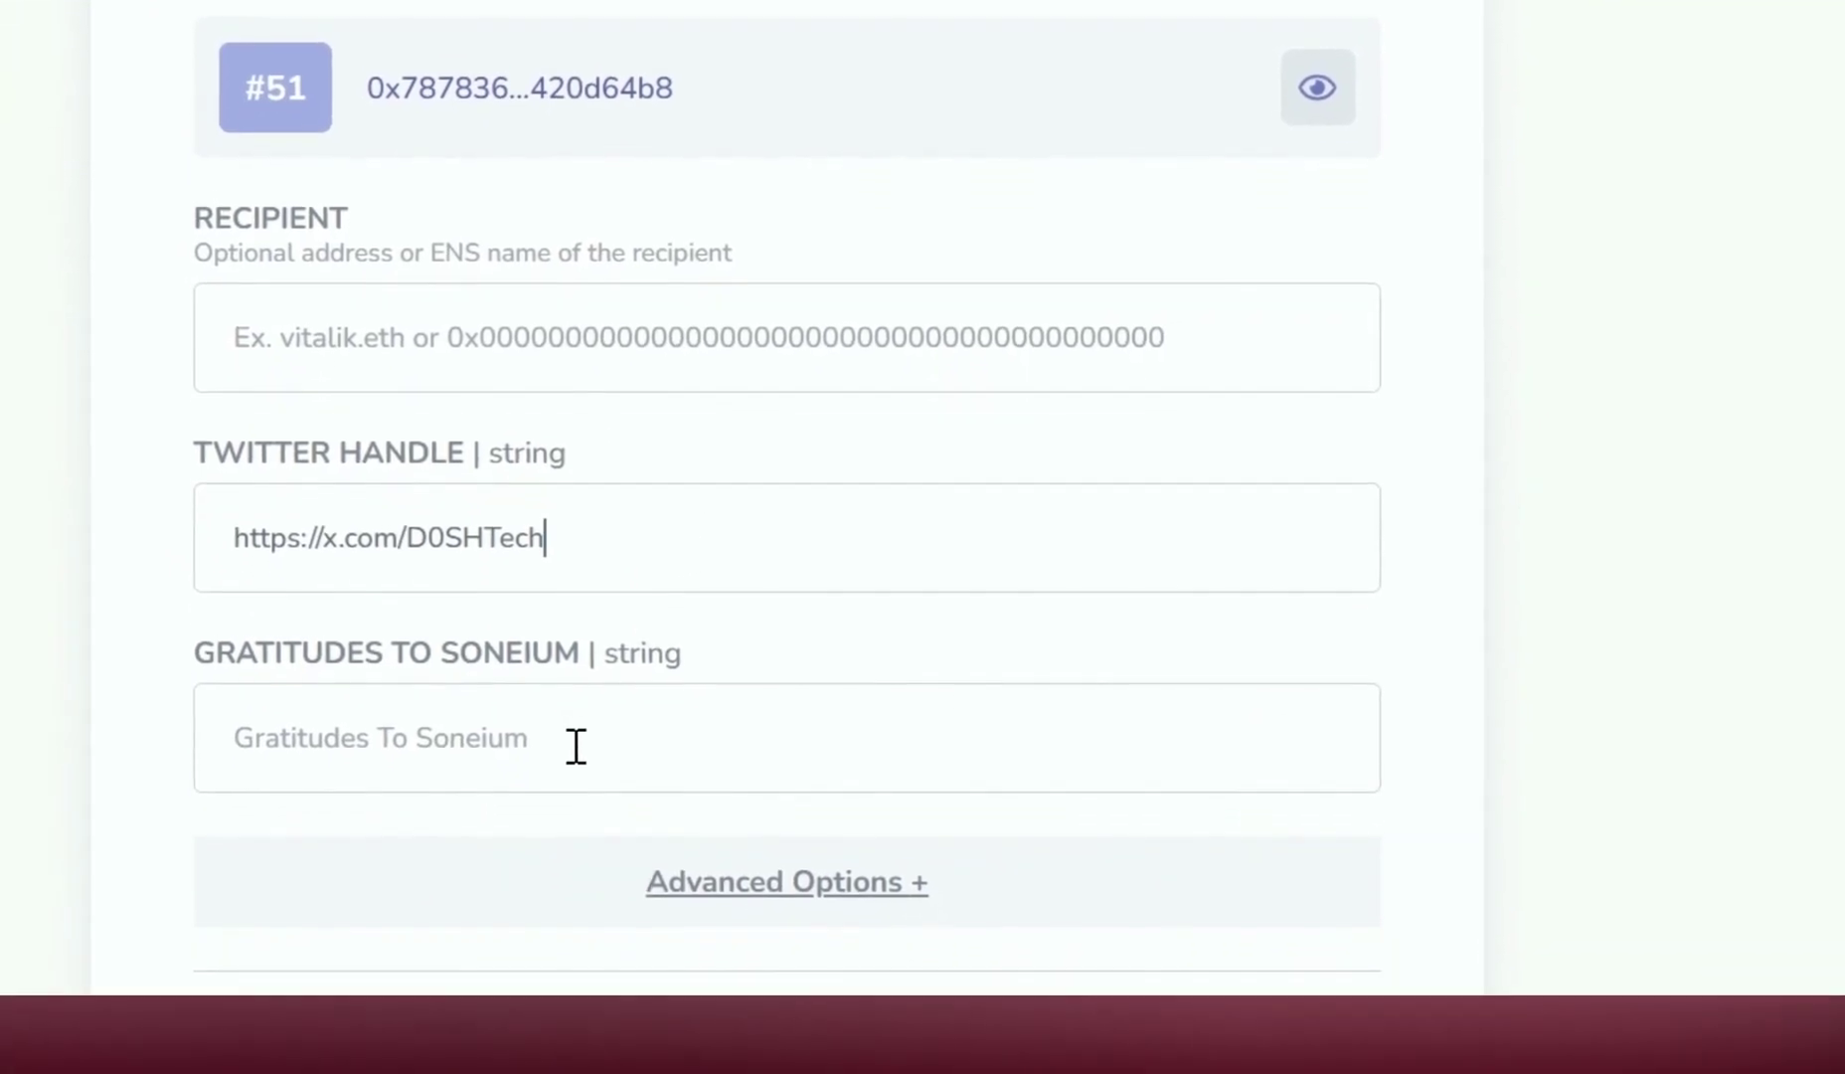
click(497, 916)
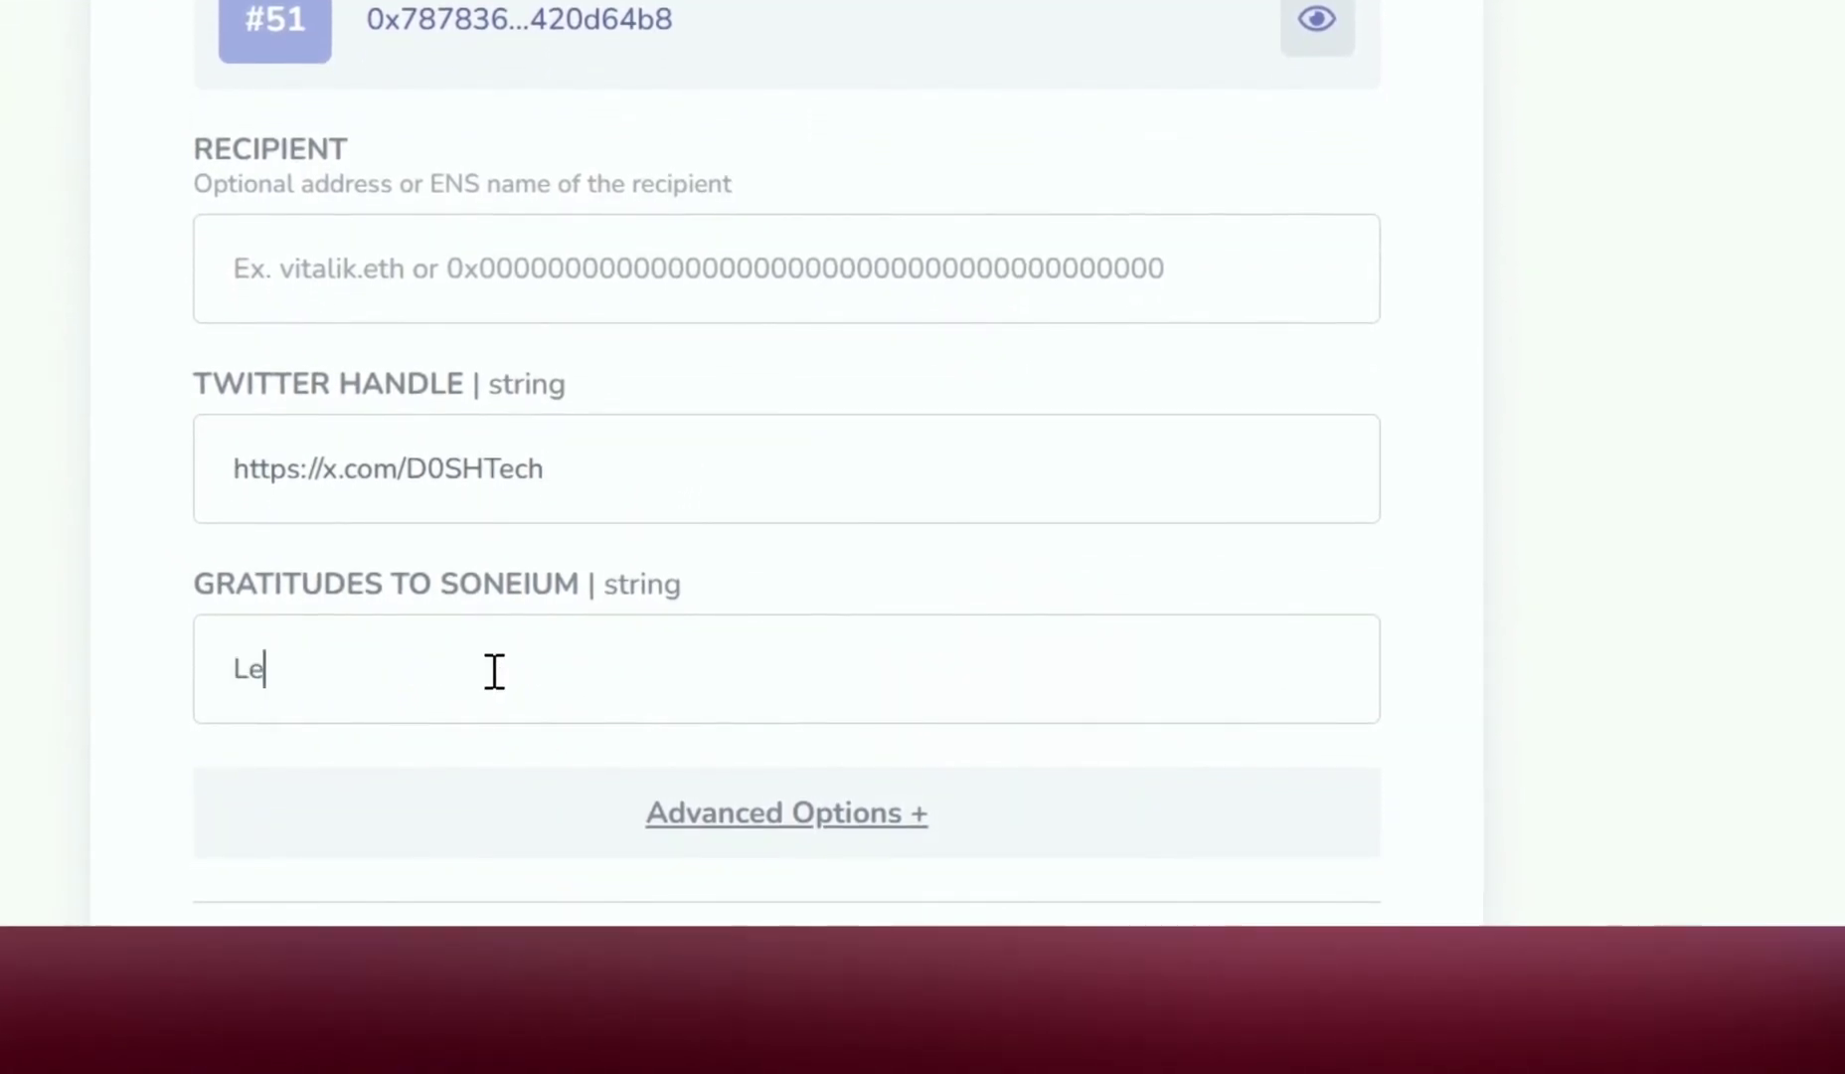
text(Let's Go Mainstream with )
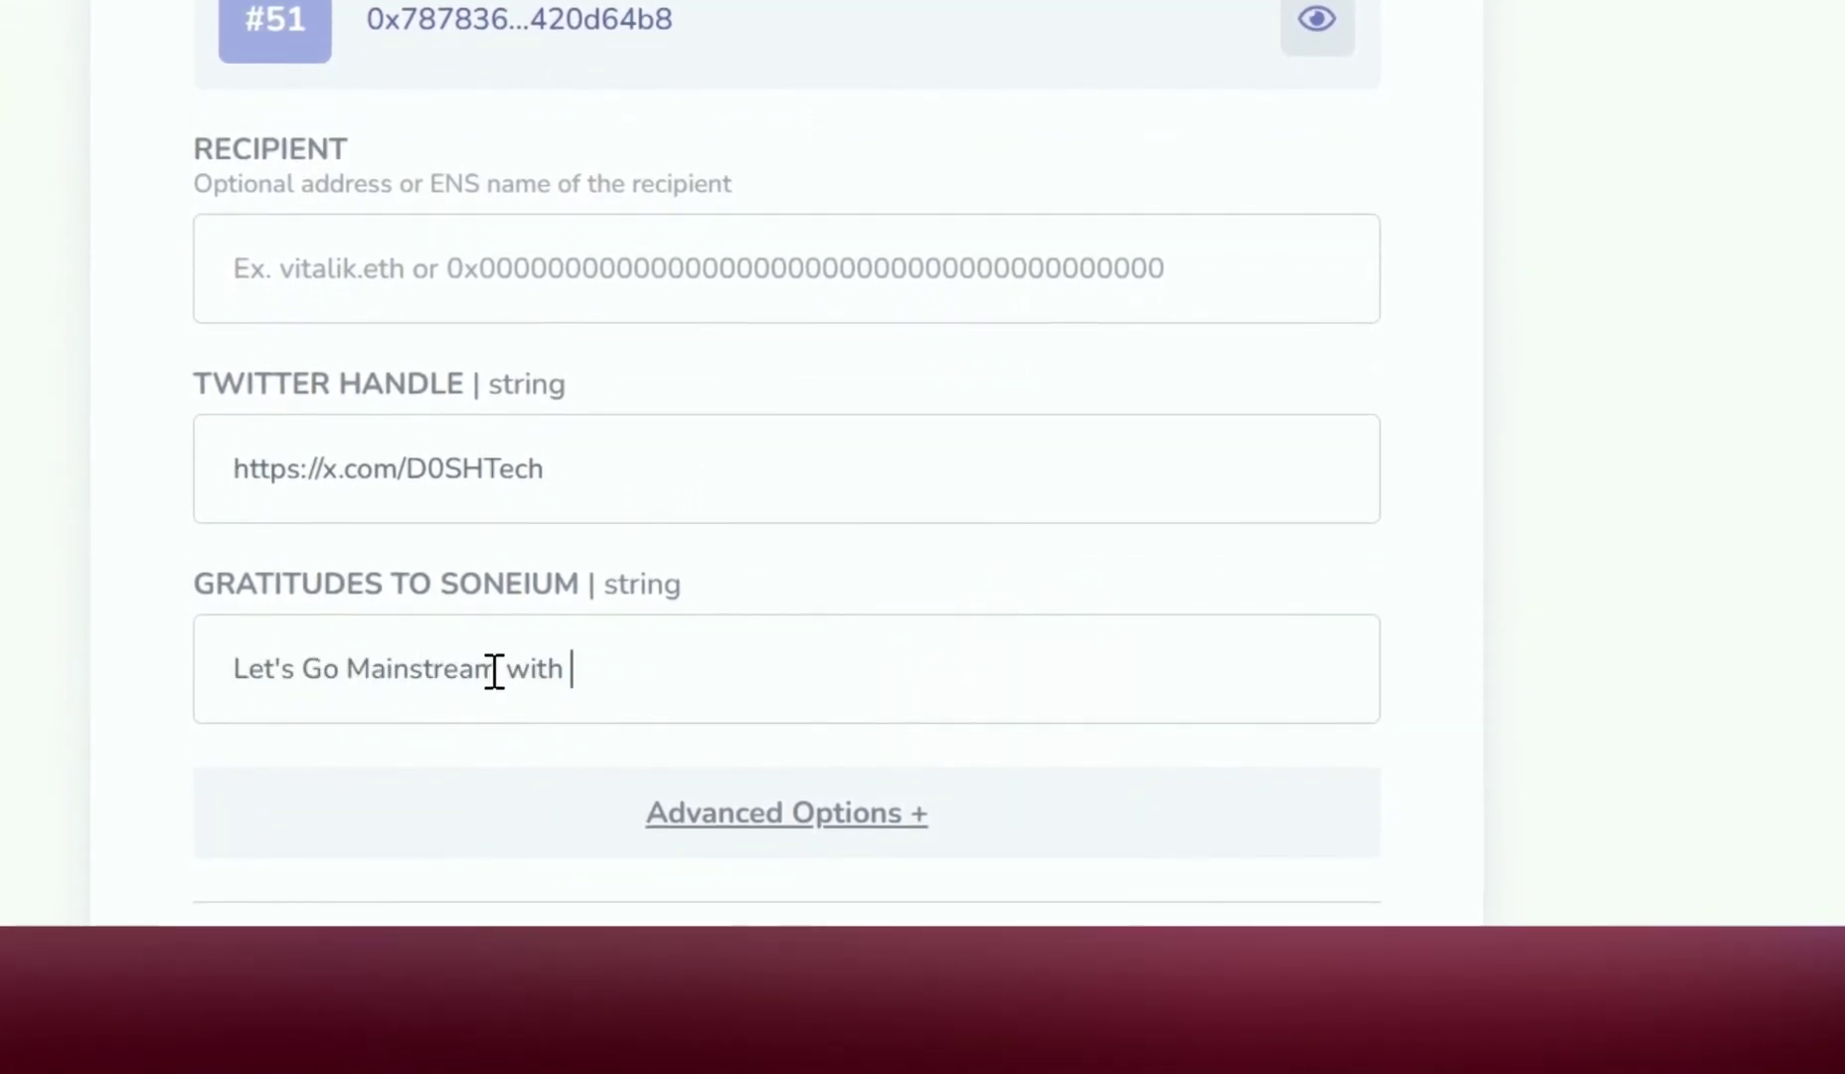
text(Soneium!)
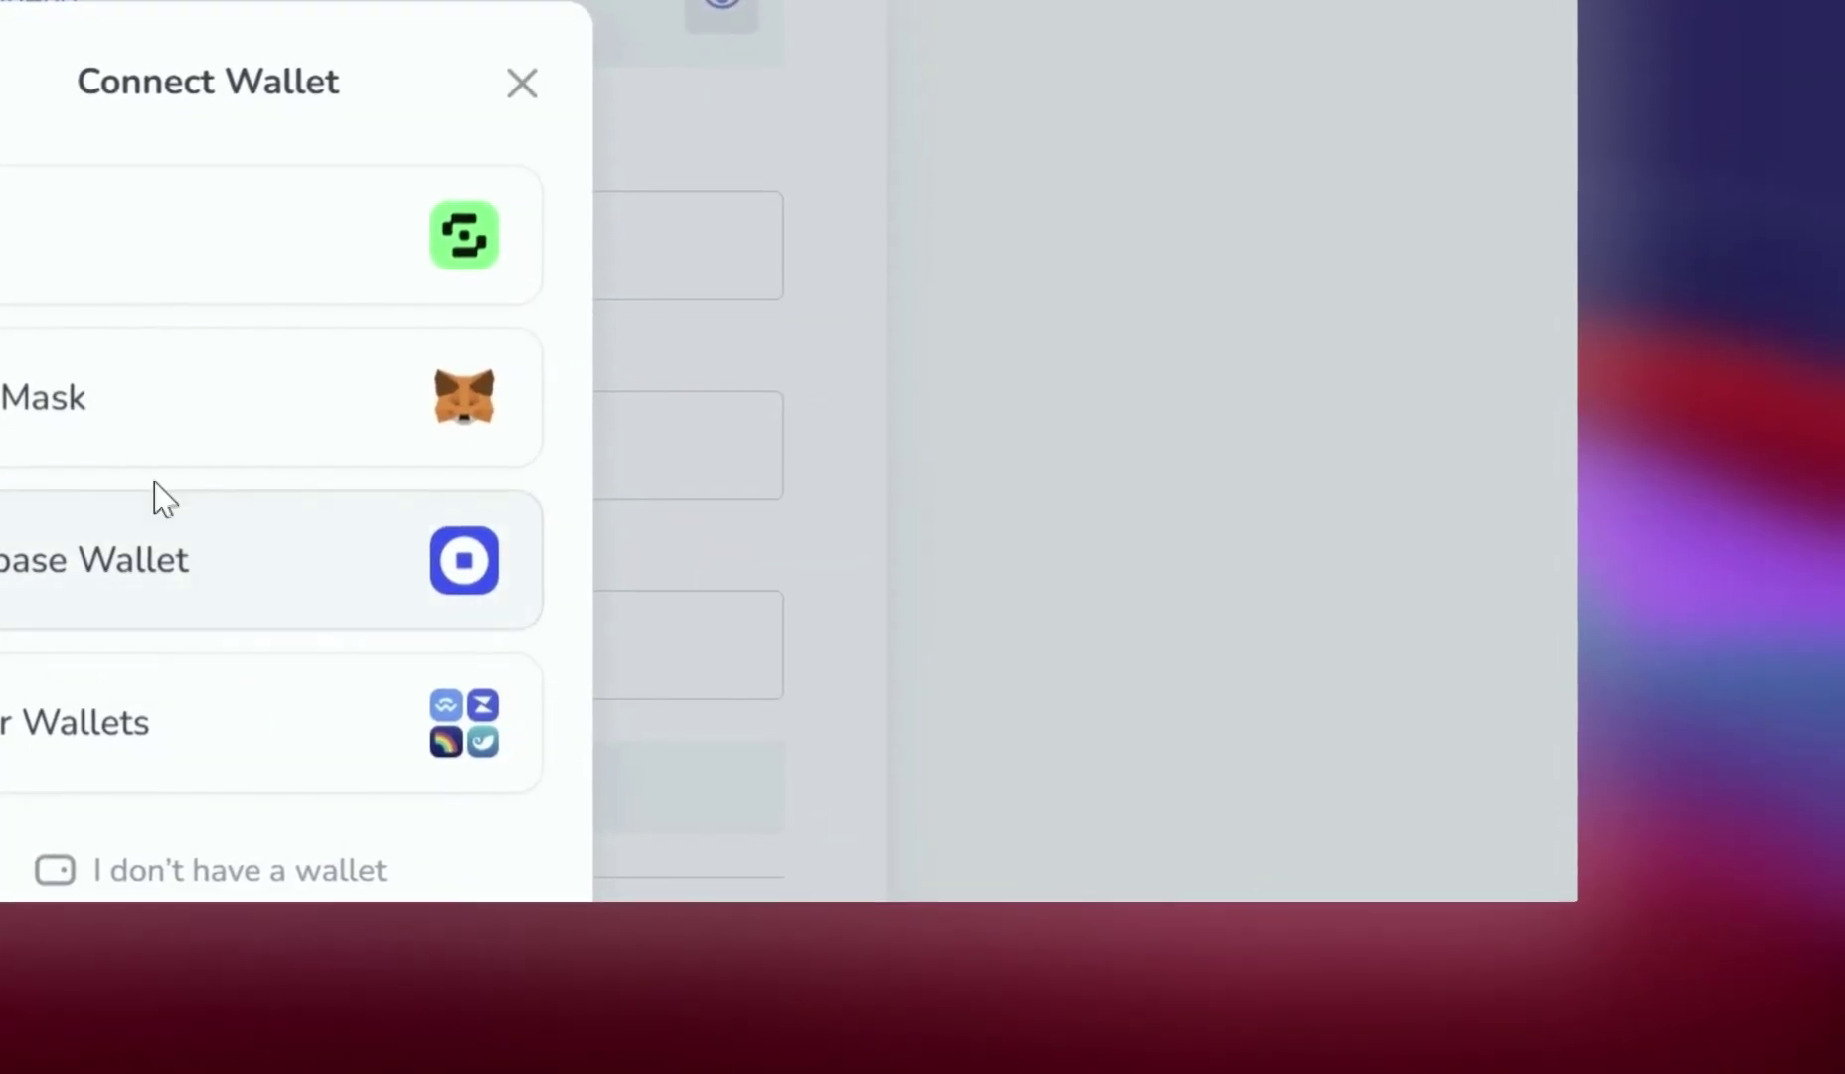
Connect the MetaMask wallet to easscan.org
click(875, 641)
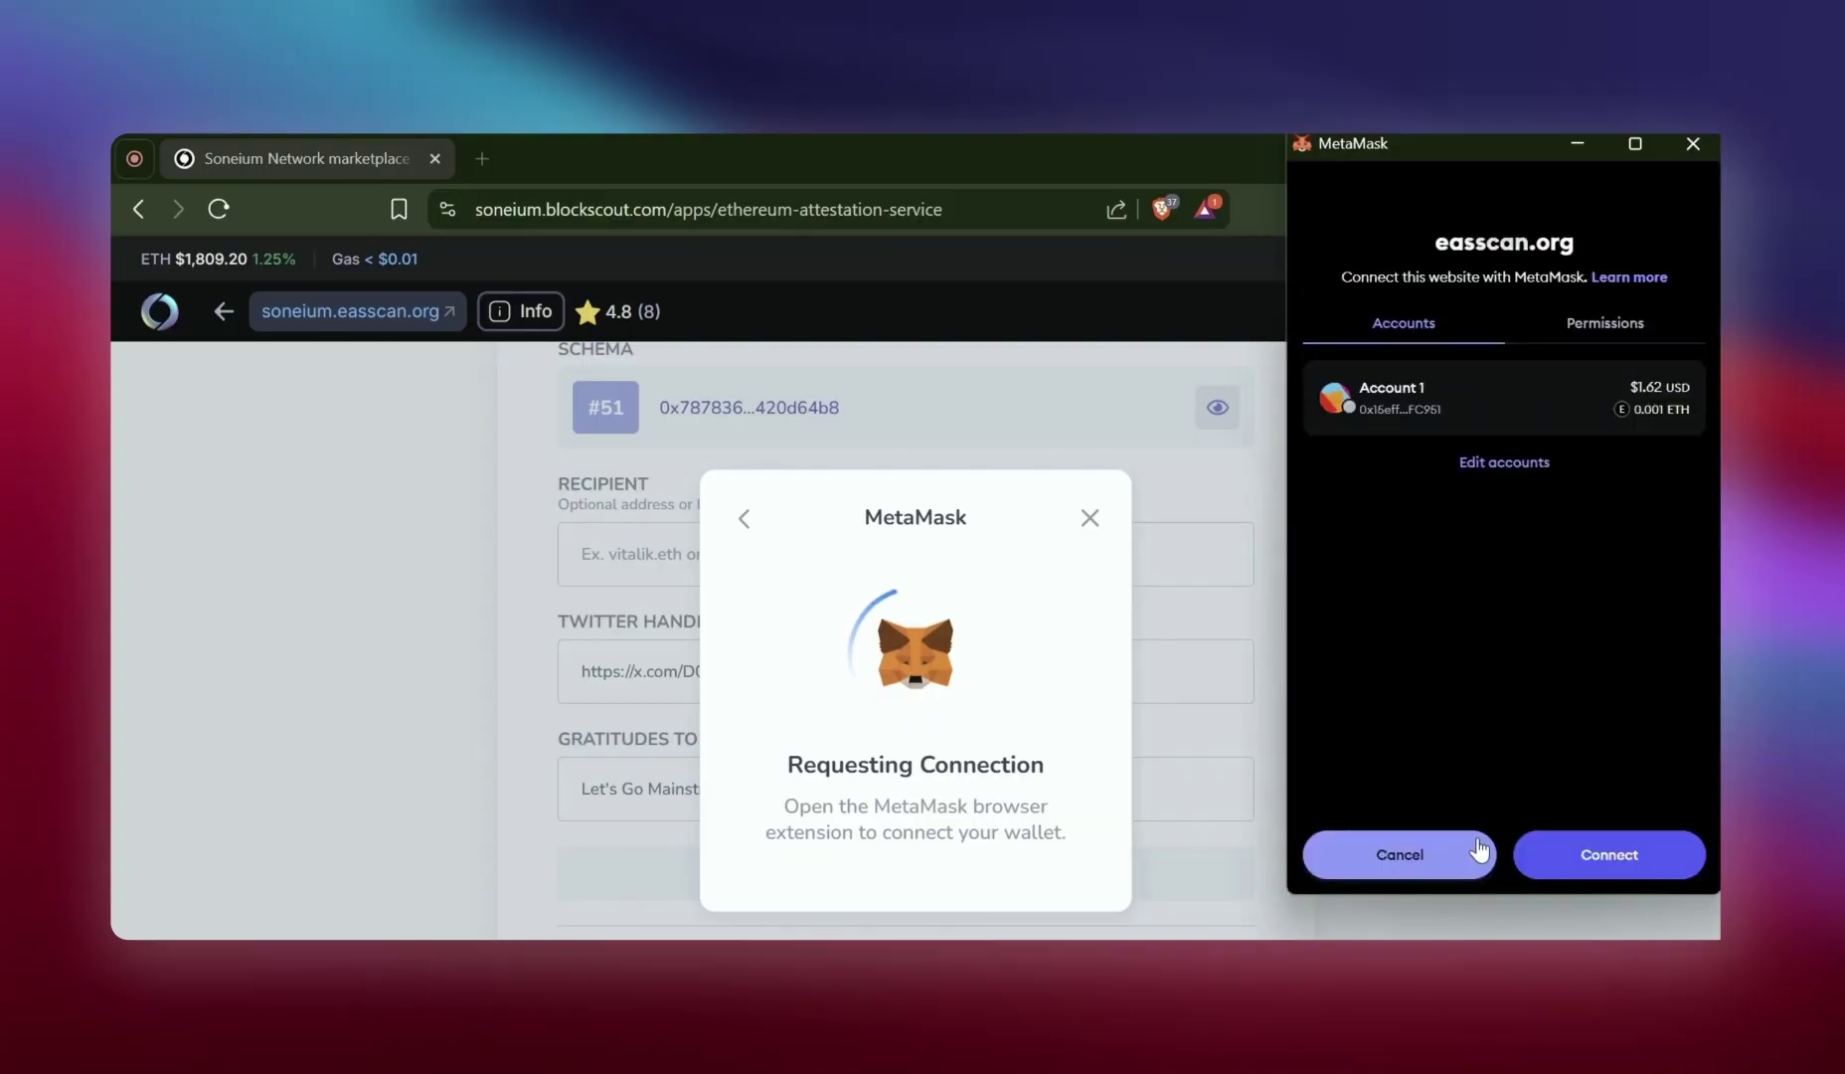
click(1620, 853)
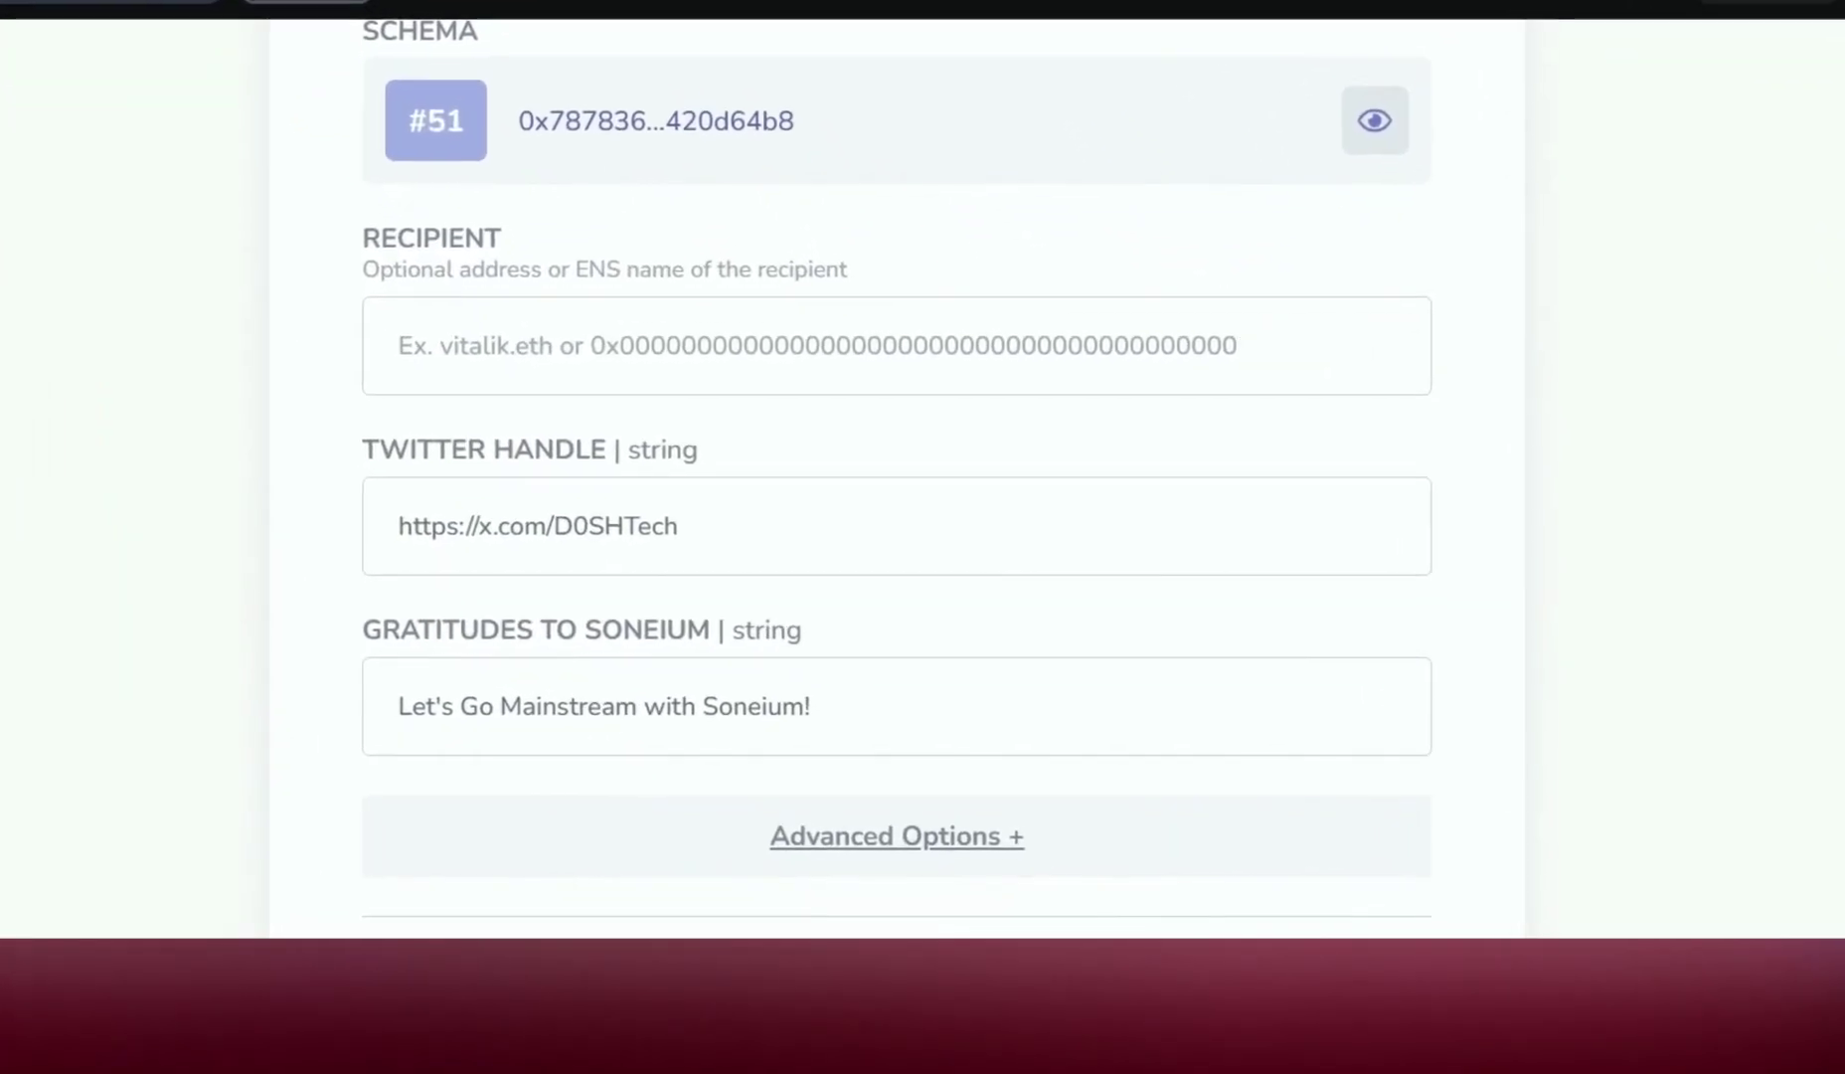
scroll(879, 891, down, 3)
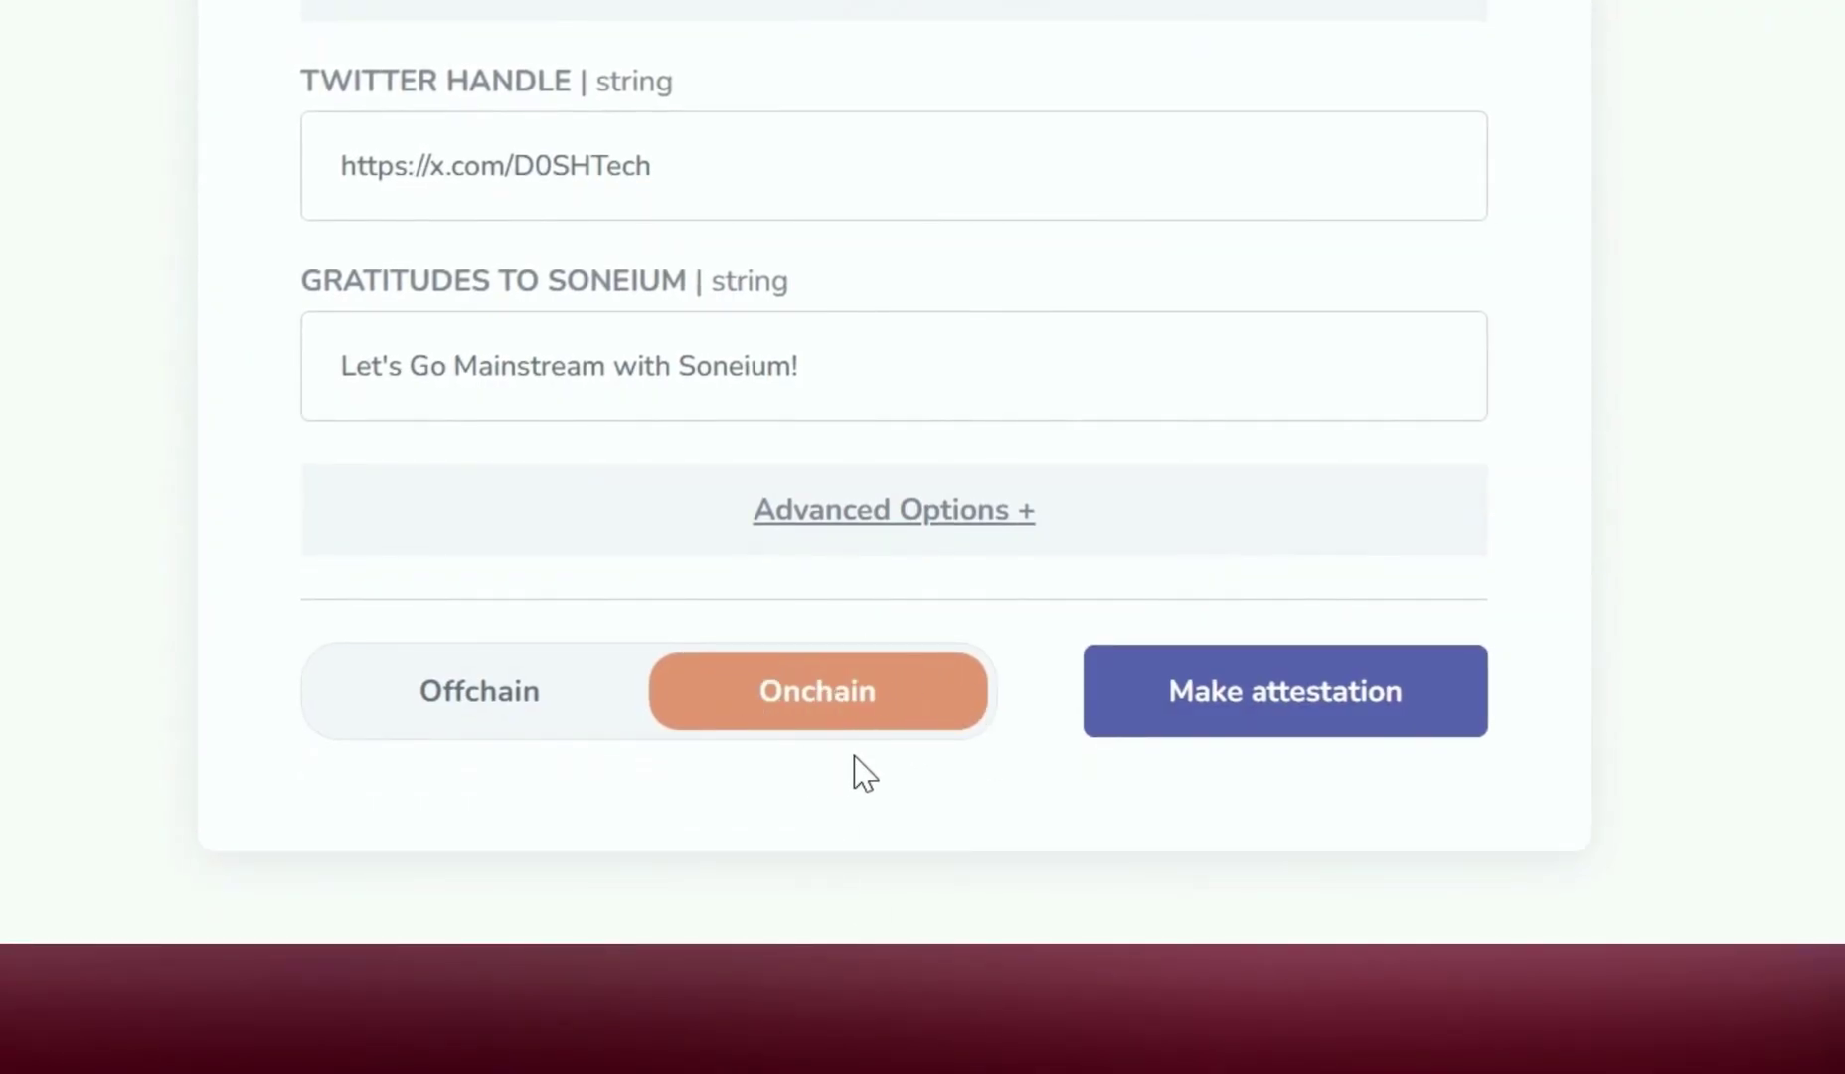
scroll(865, 774, up, 1)
Make the onchain attestation and confirm the transaction in MetaMask
click(1284, 696)
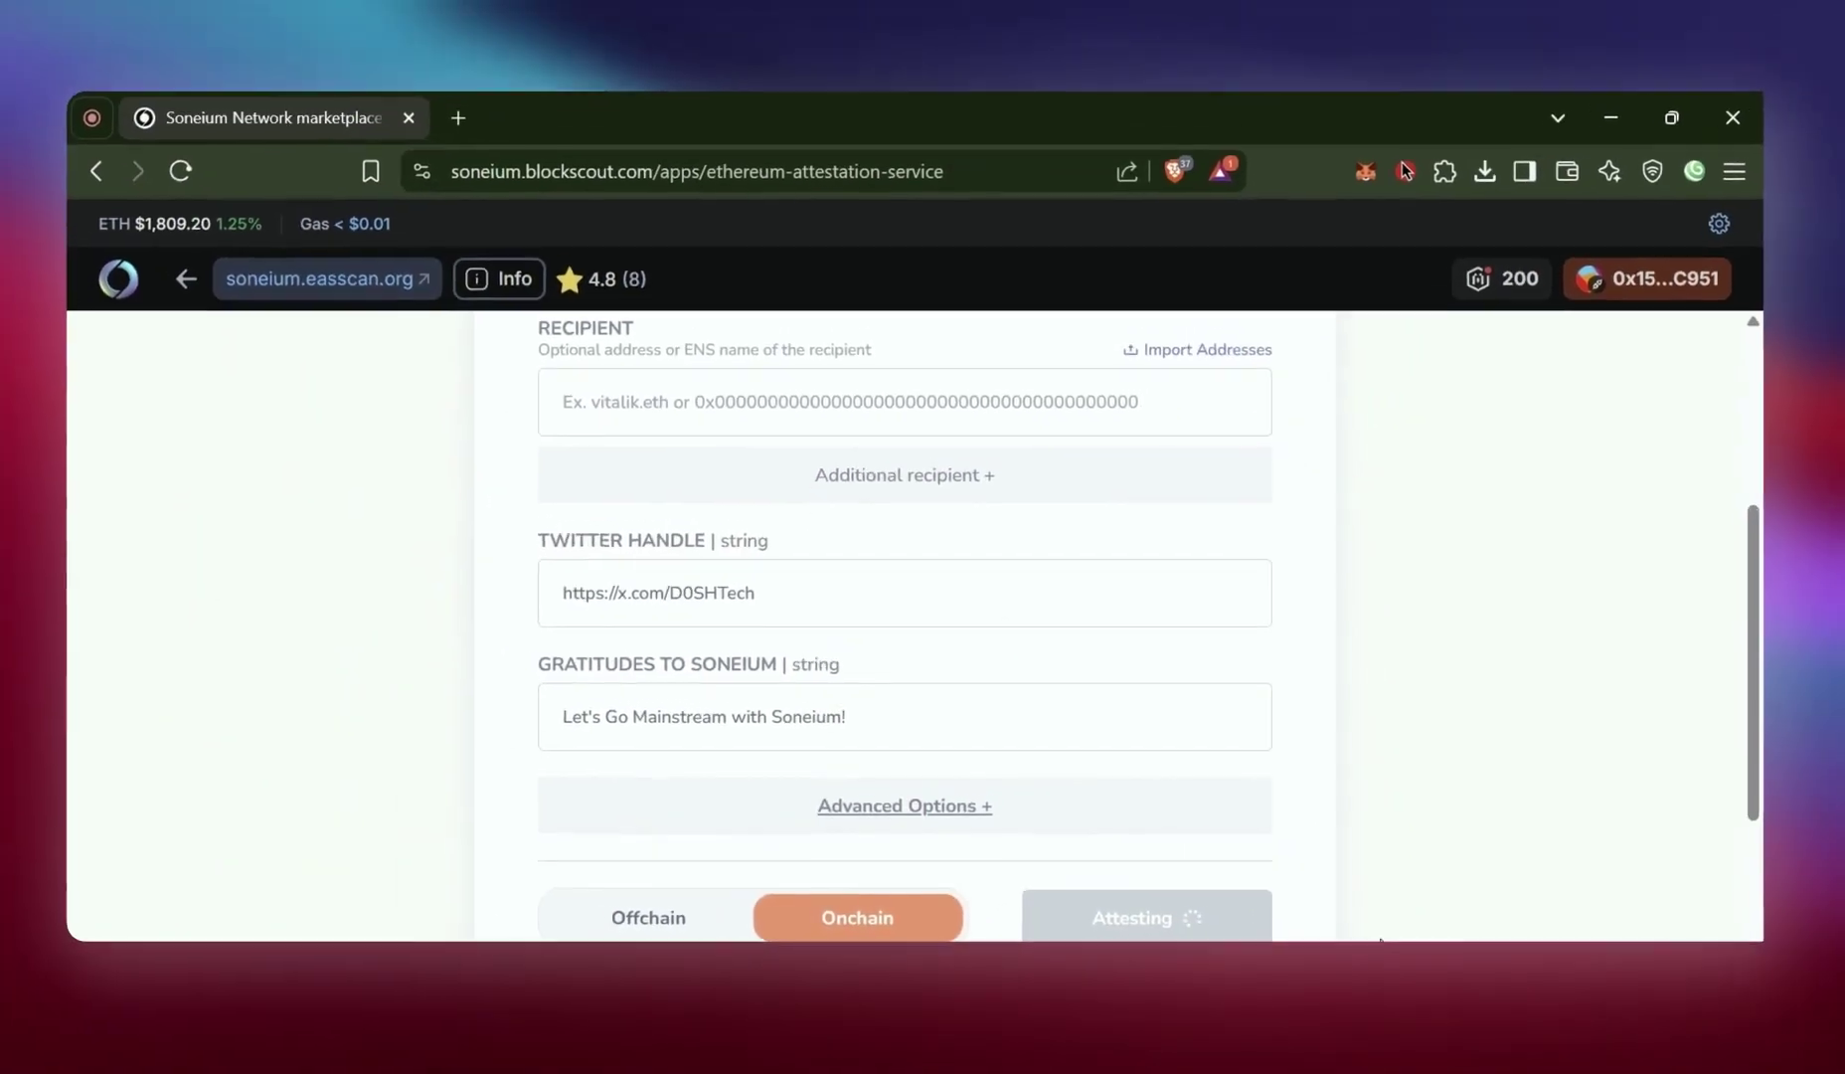
click(1643, 851)
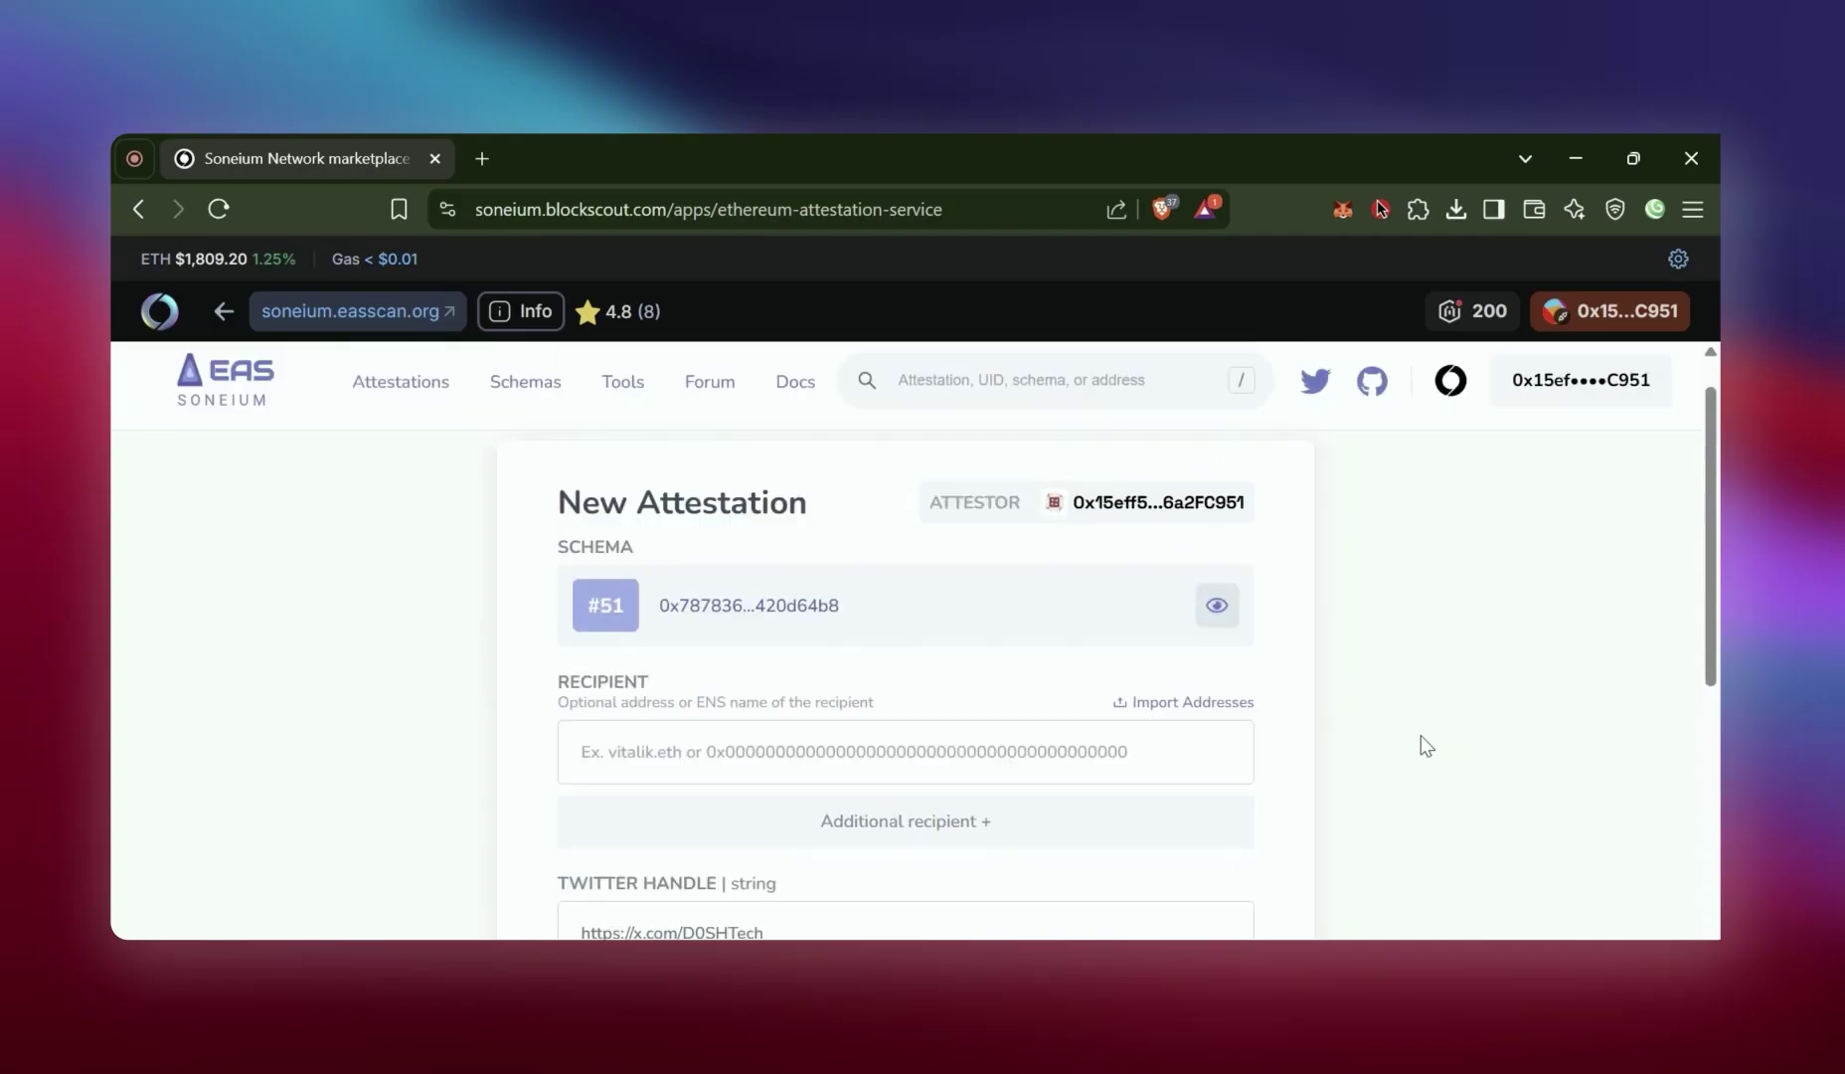
scroll(1427, 745, down, 4)
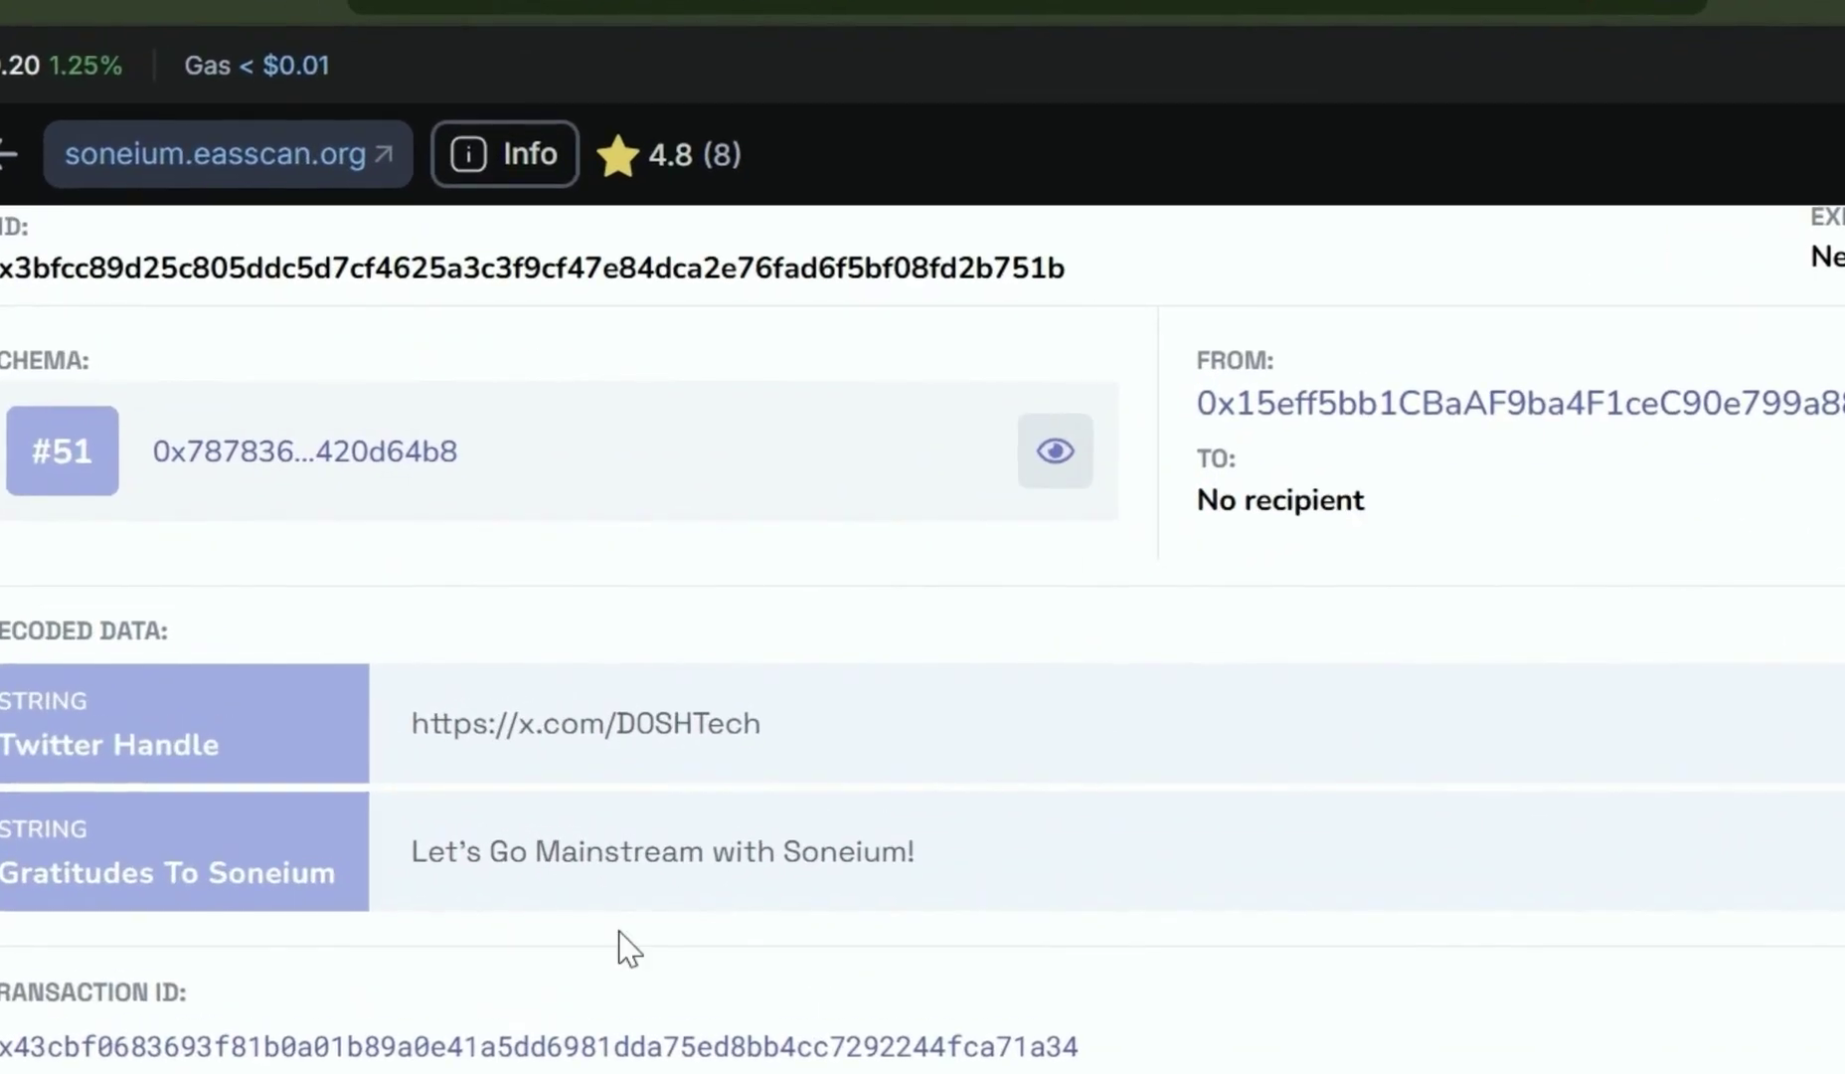
scroll(1249, 807, down, 3)
scroll(1091, 537, up, 3)
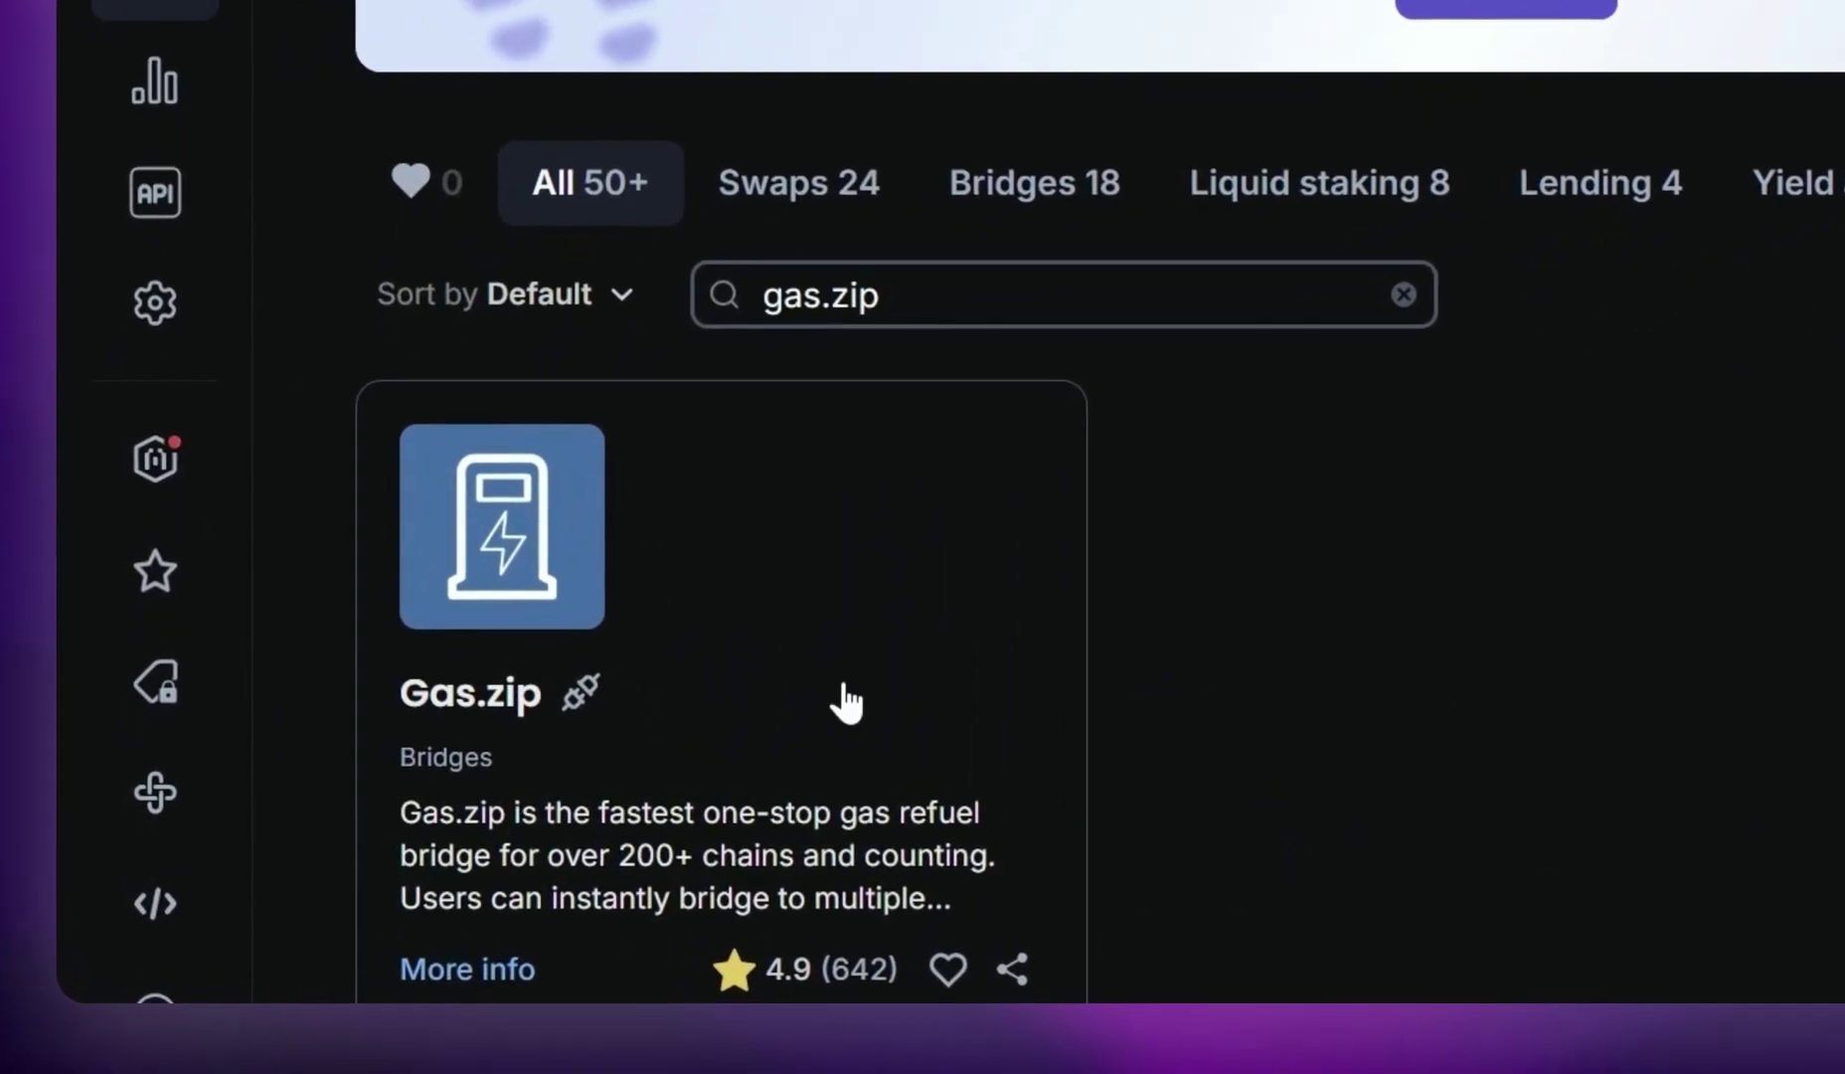
Open the Gas.zip card from the 'gas.zip' search results
click(845, 700)
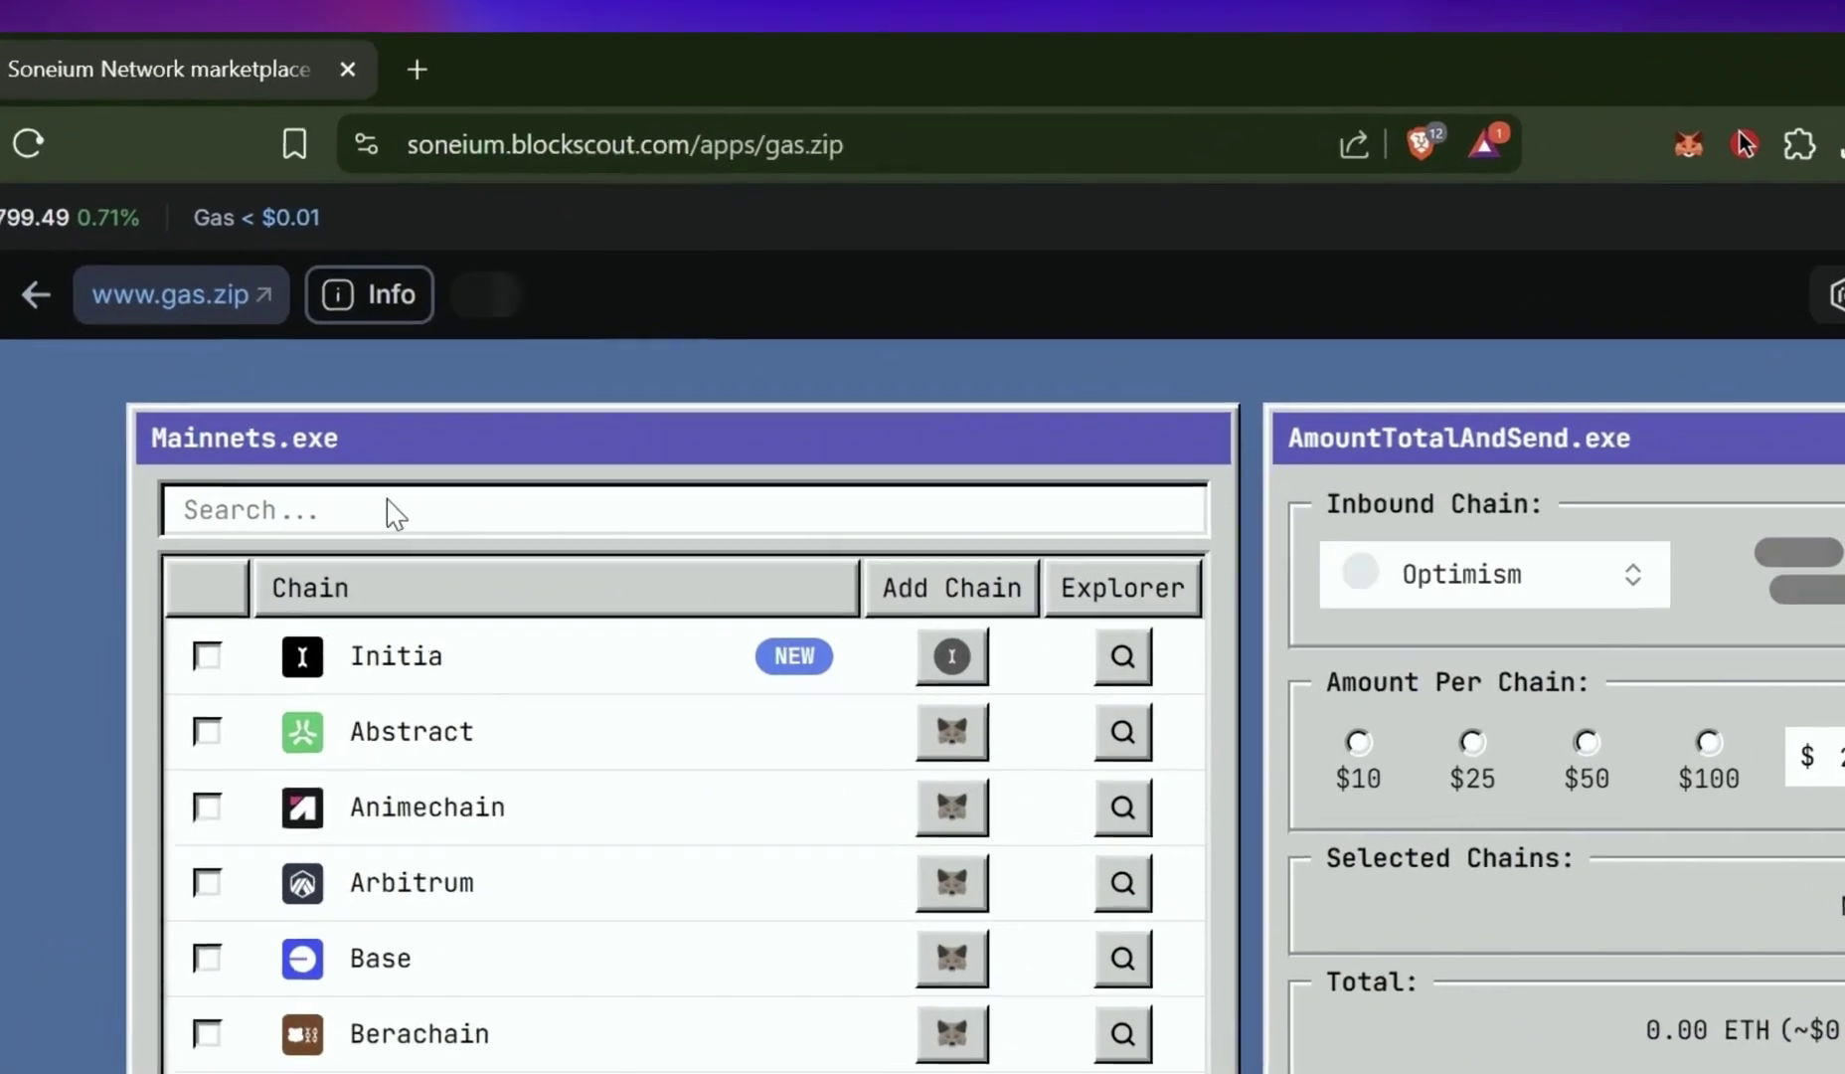
Select Soneium as destination and Optimism as inbound chain for a $2 refuel
click(461, 457)
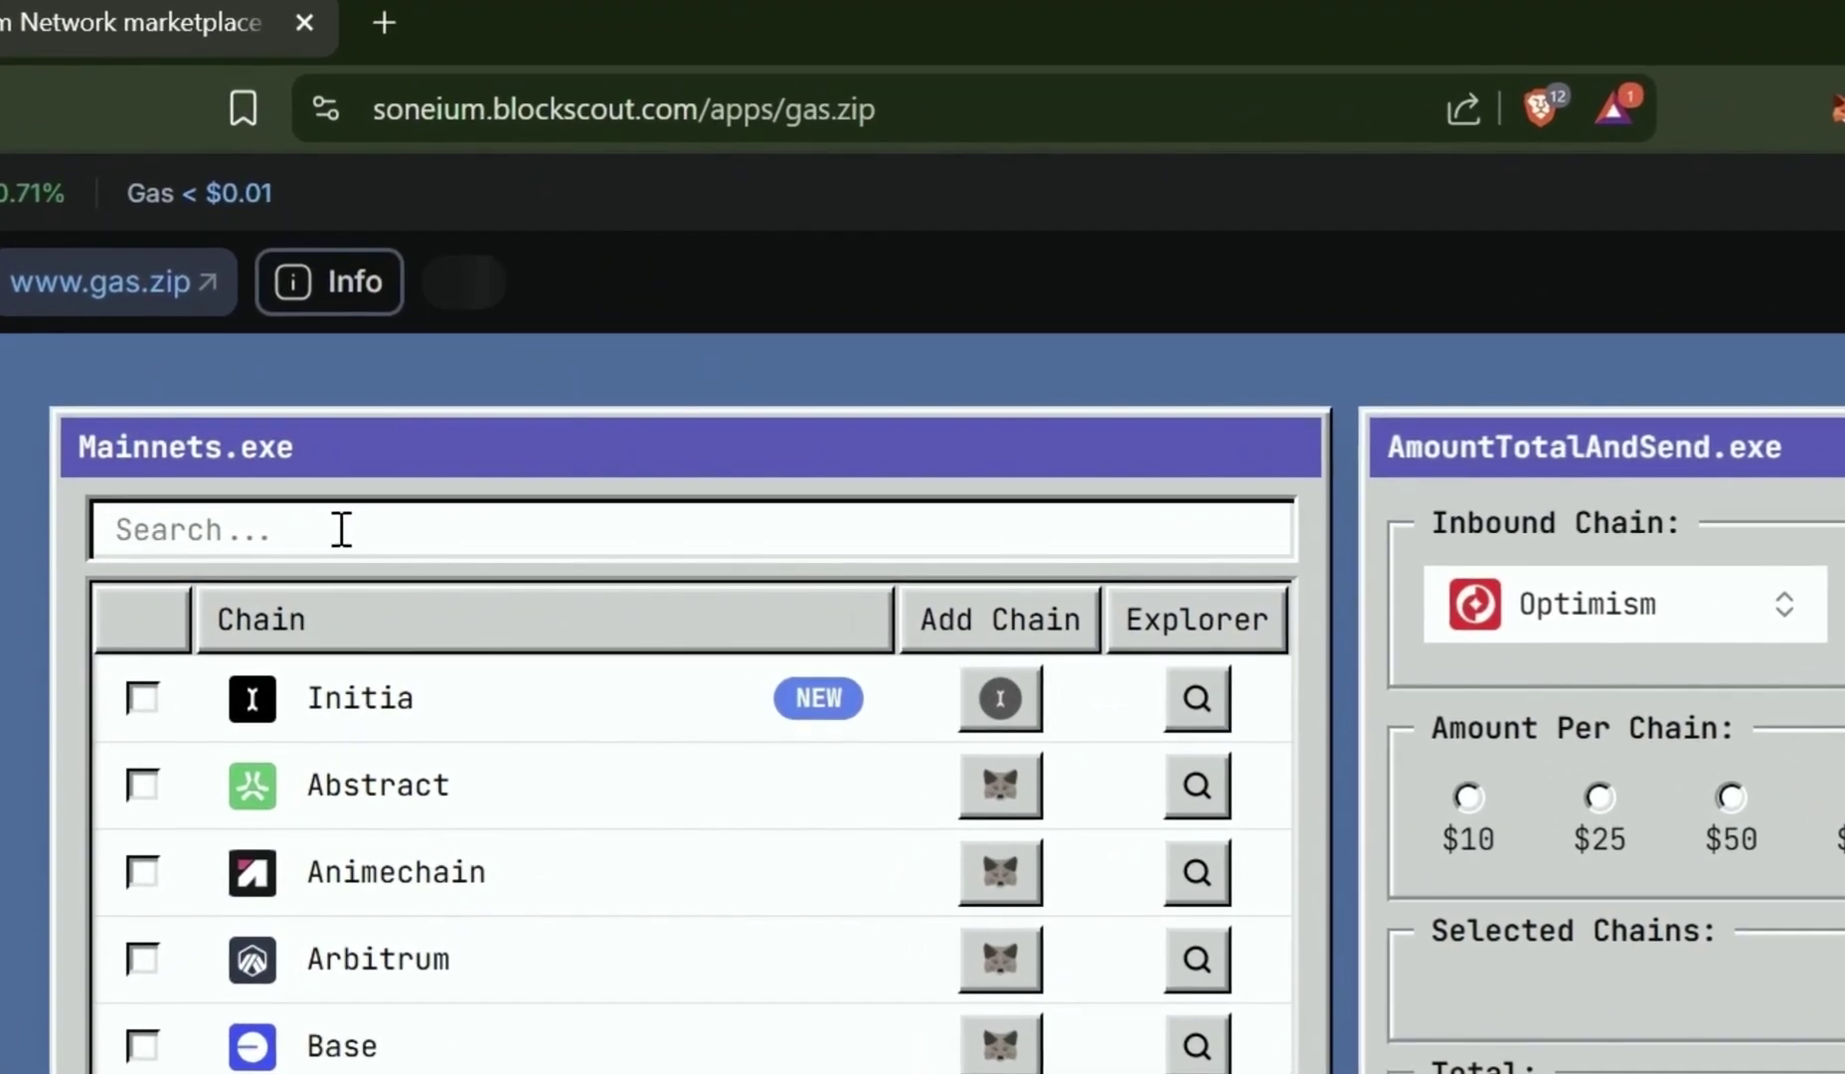
text(son)
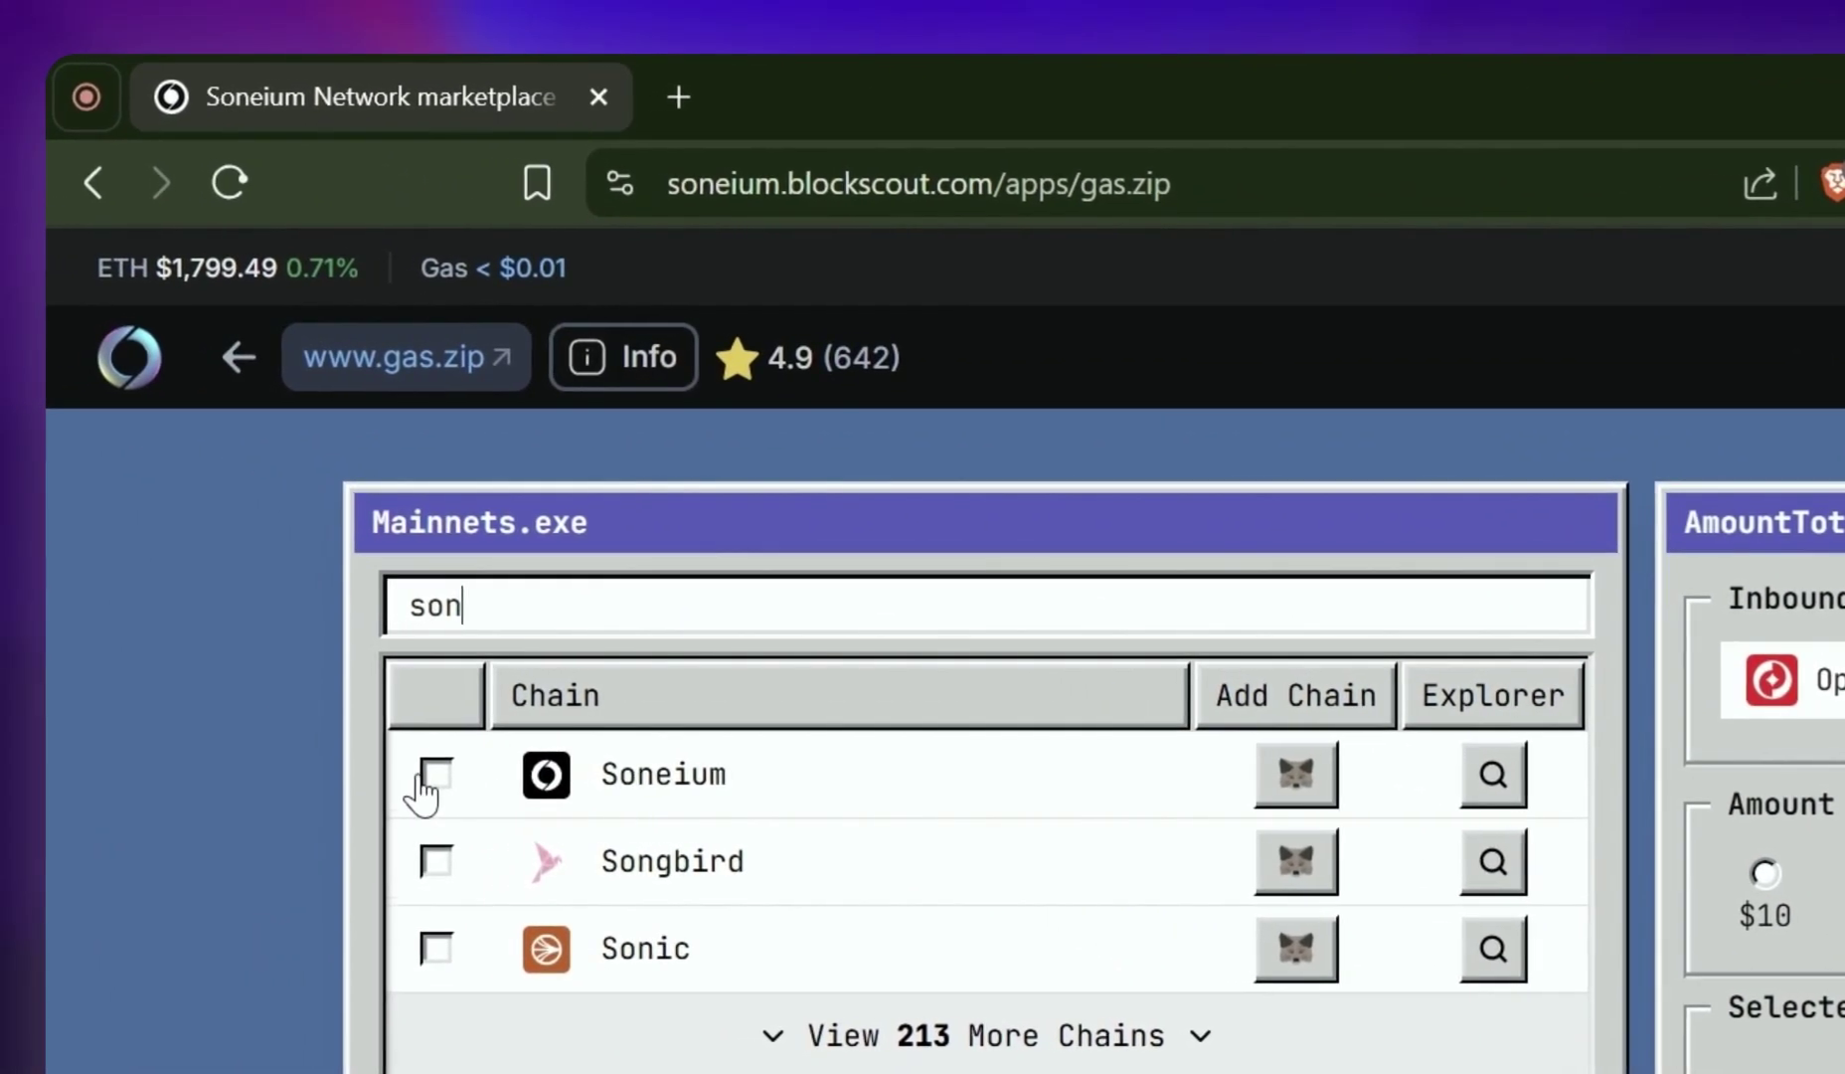
click(576, 781)
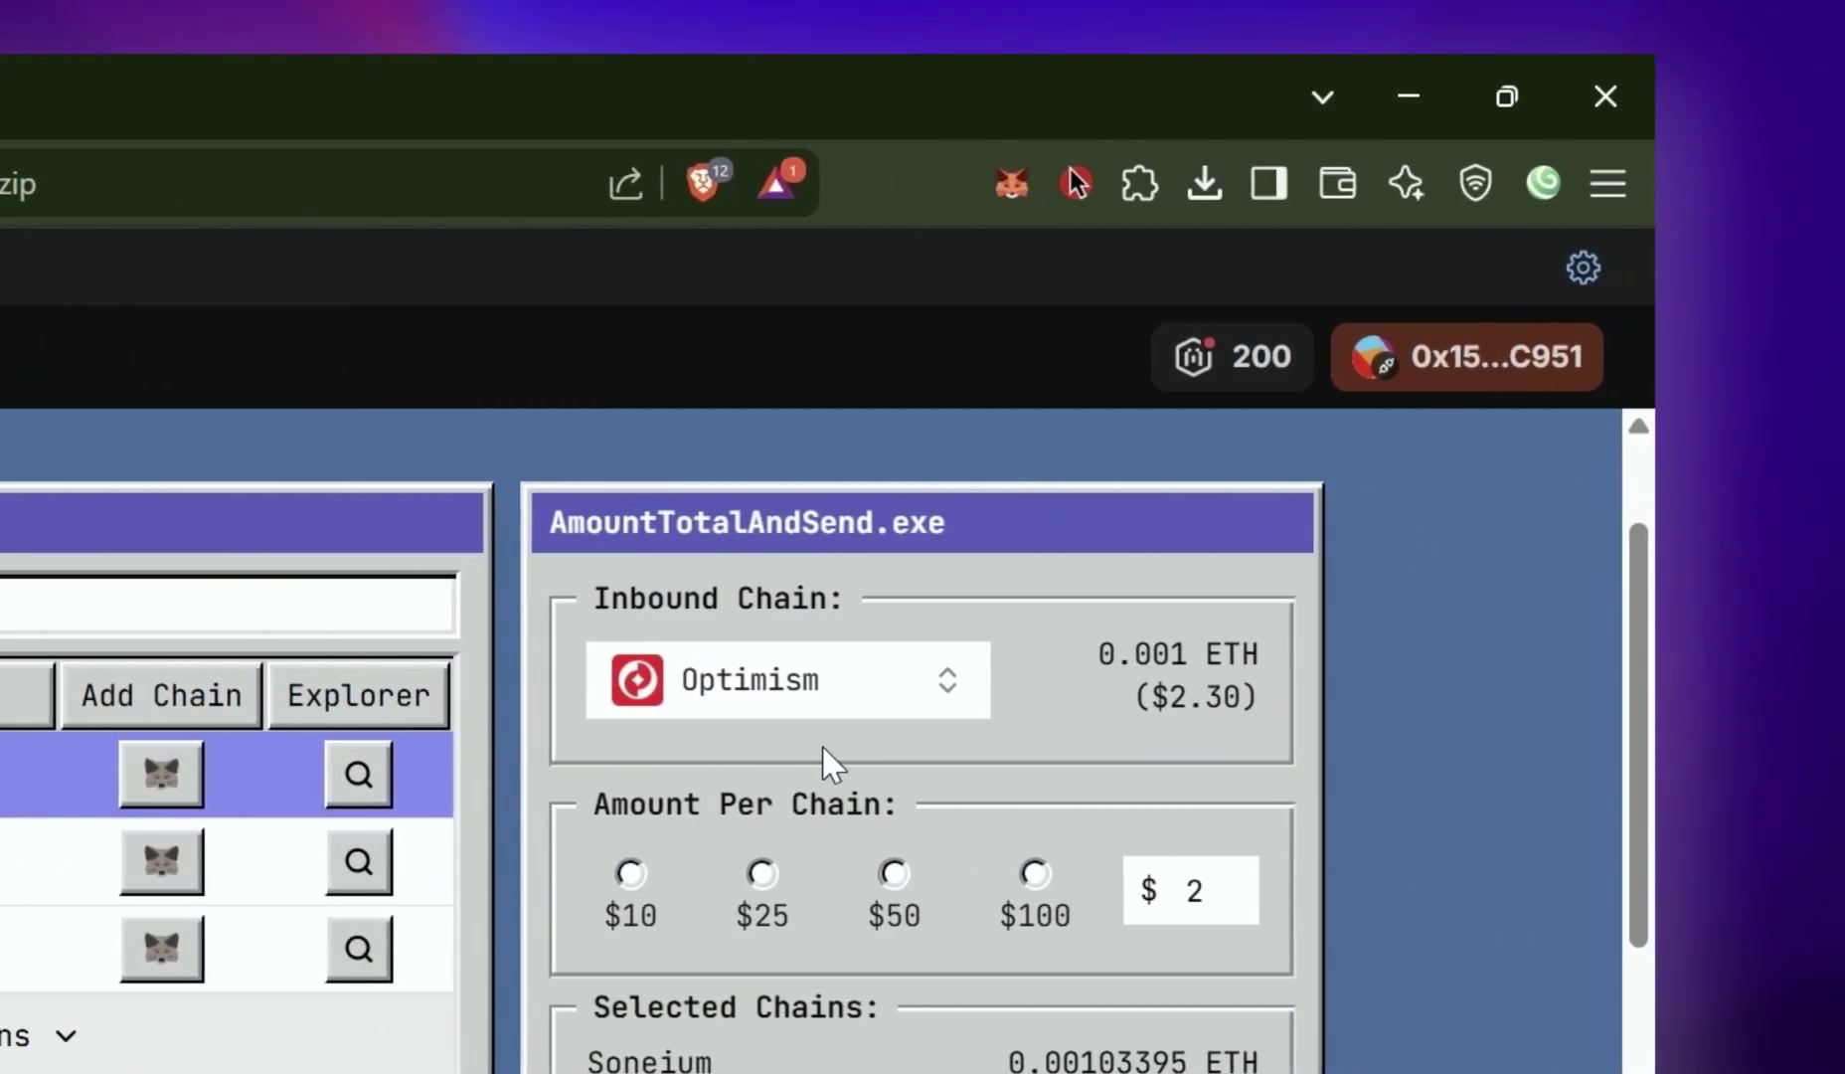
click(1084, 684)
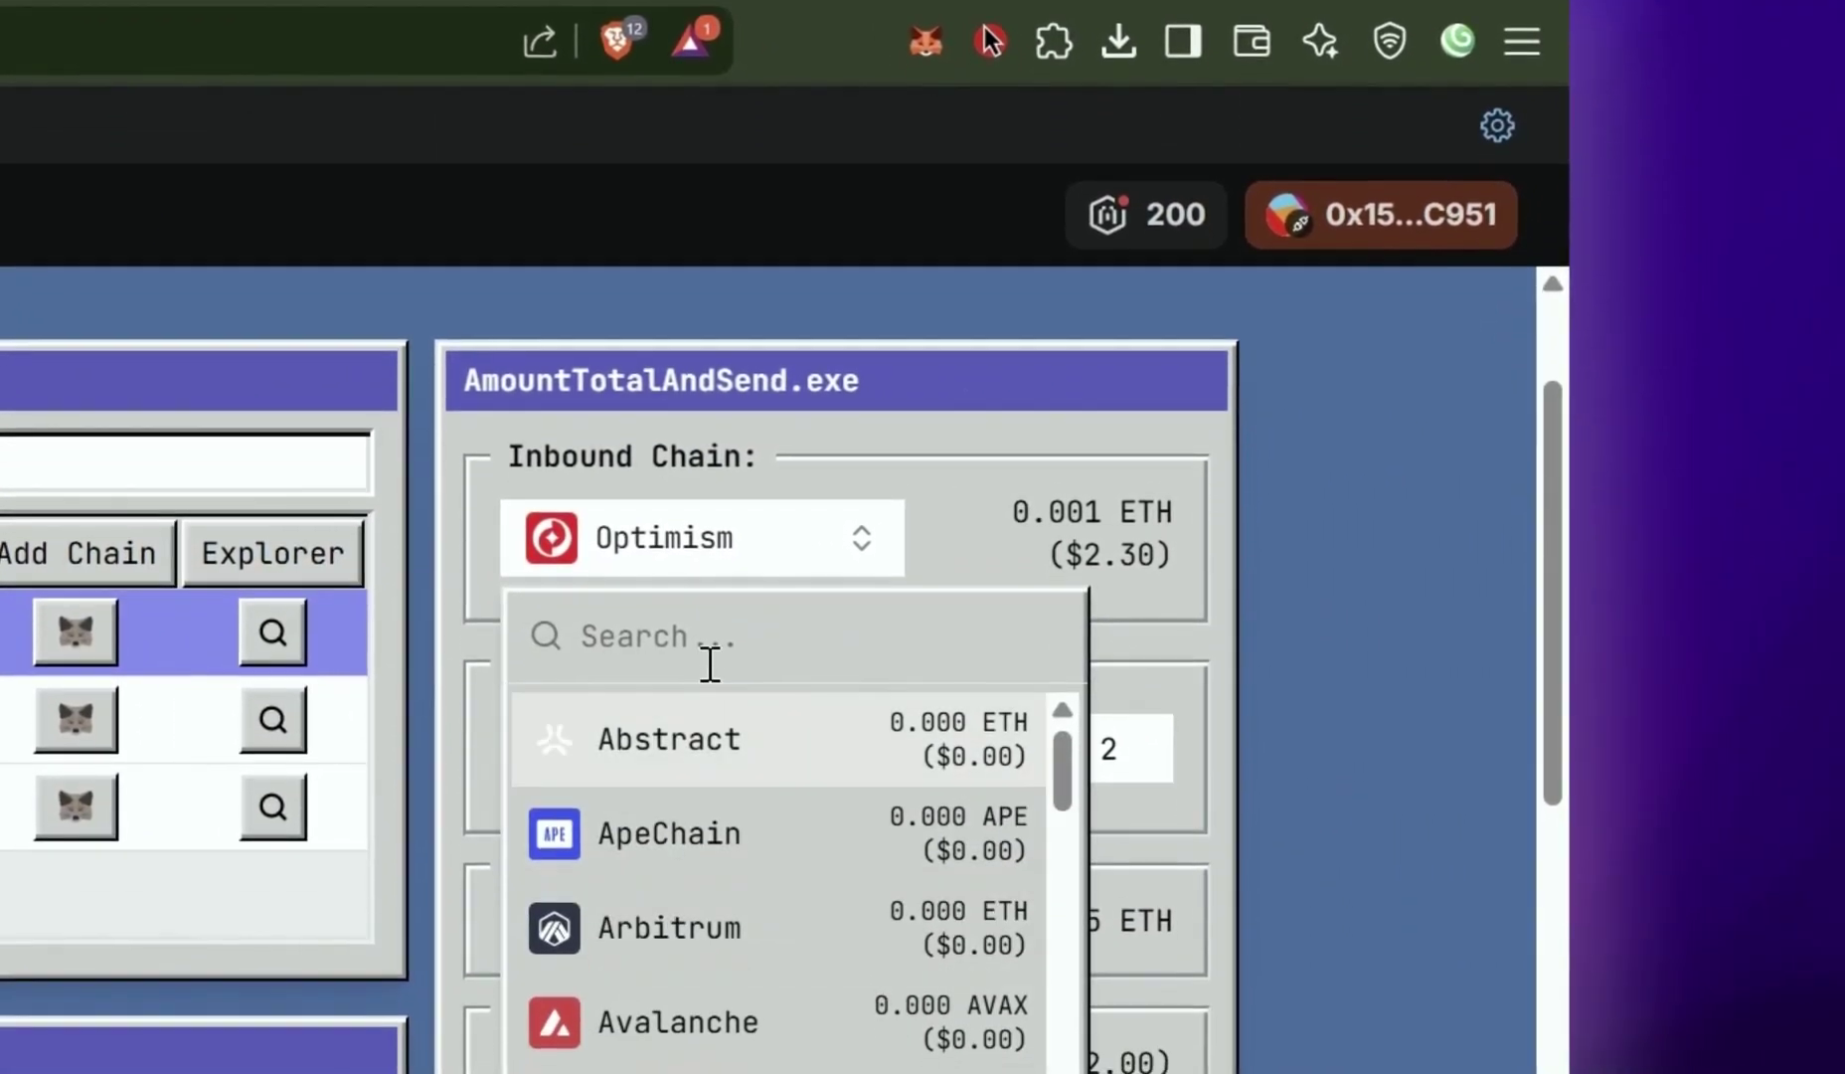
text(op)
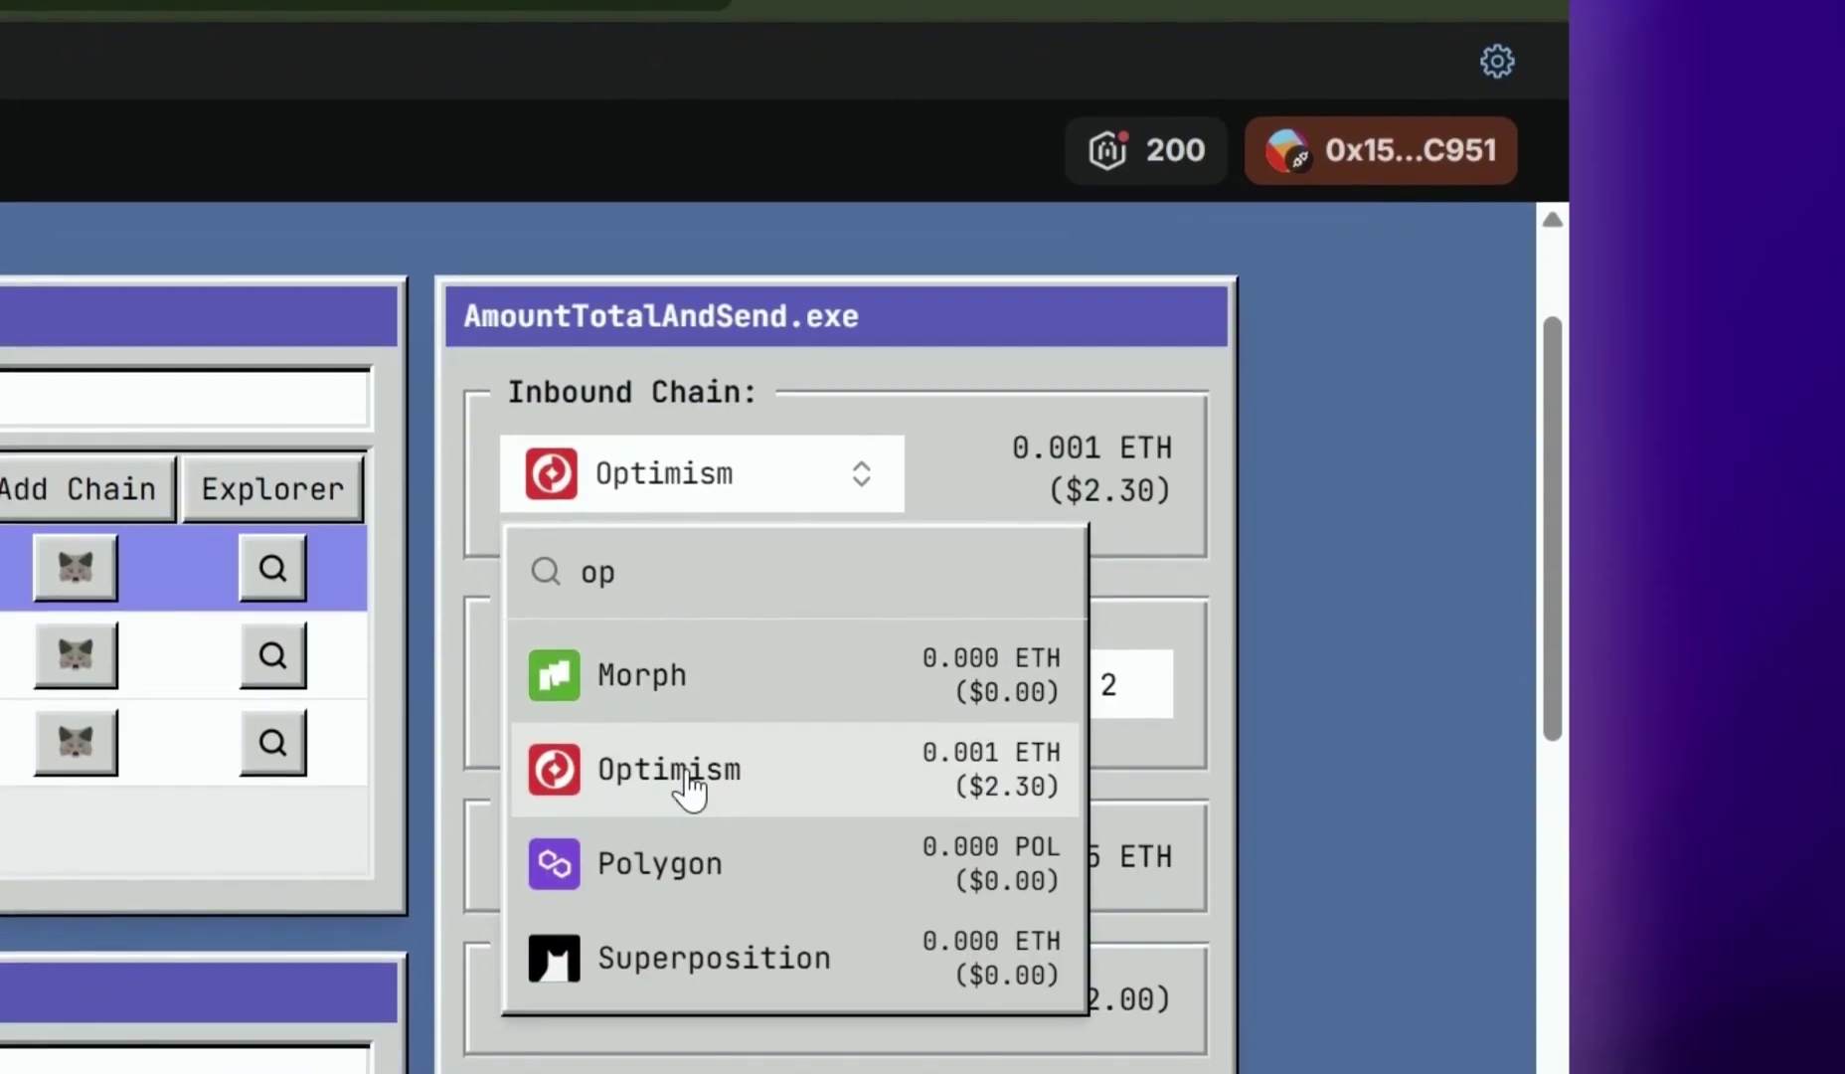
click(874, 773)
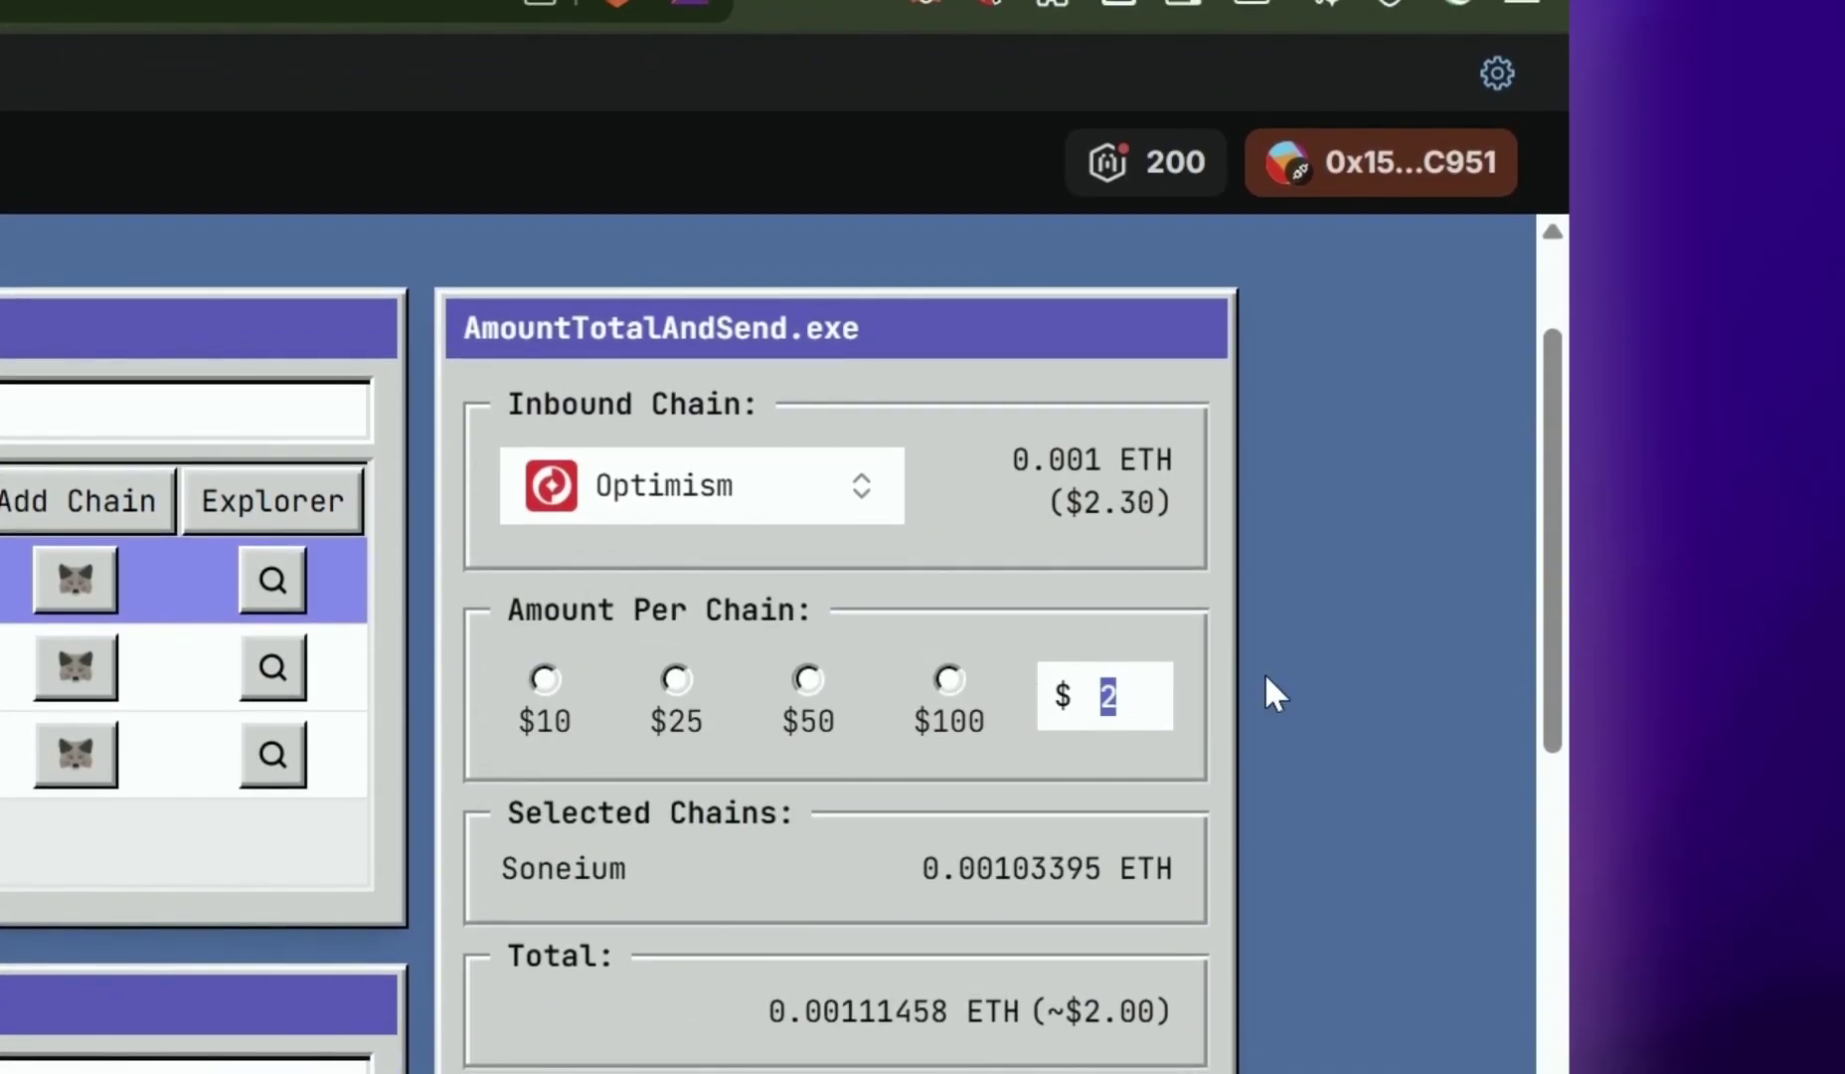
scroll(1269, 691, down, 1)
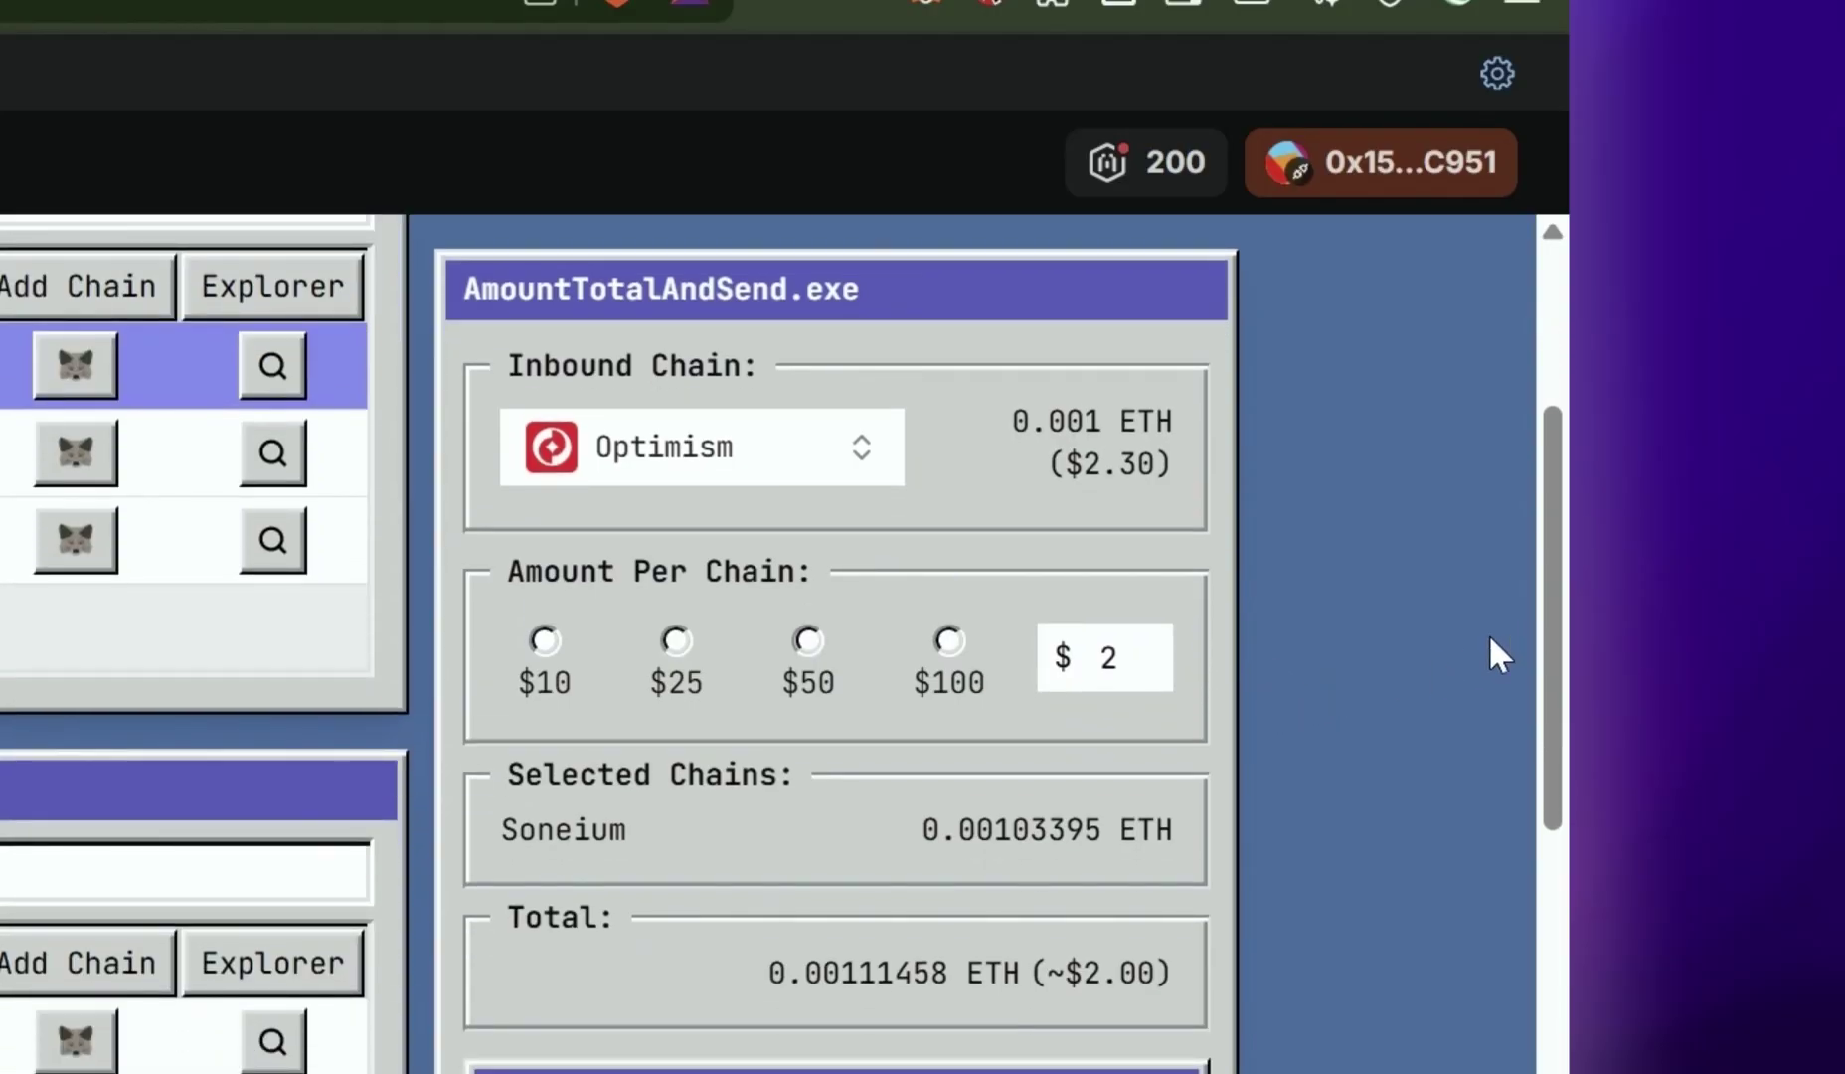
scroll(1481, 656, down, 10)
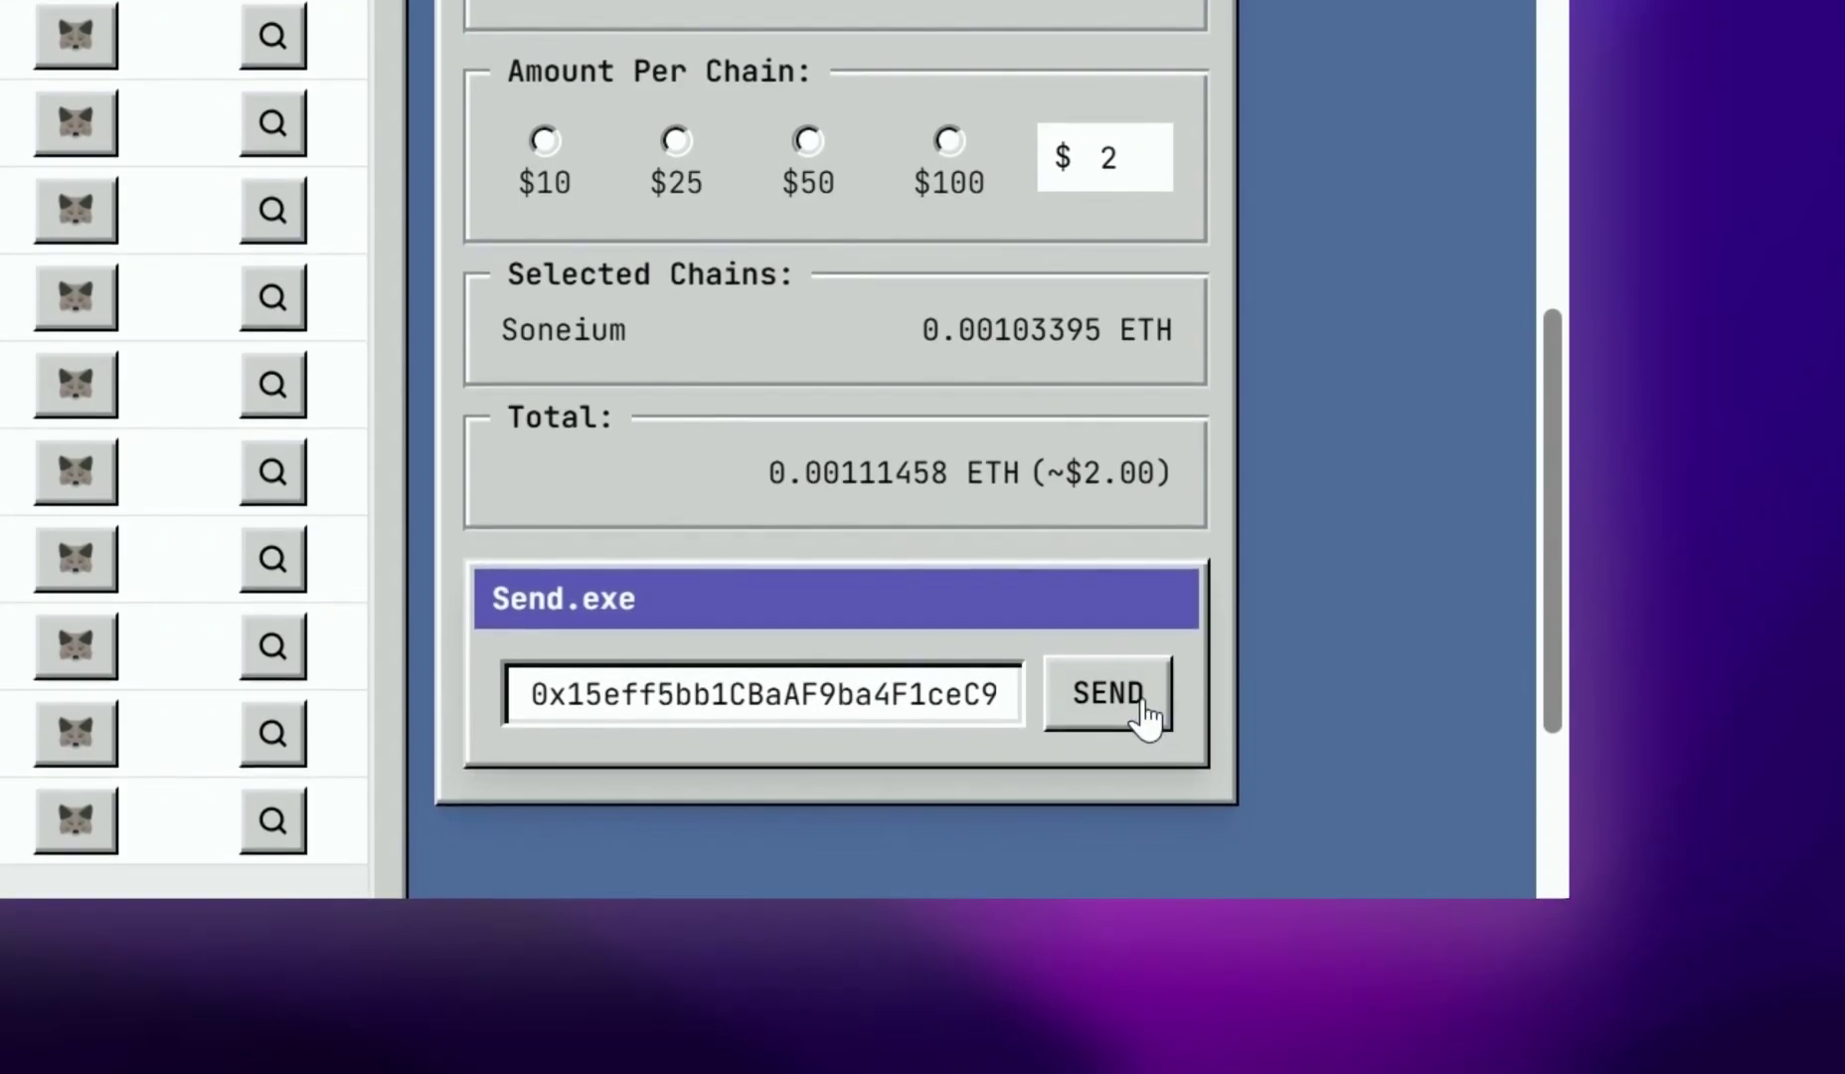
Send the $2 refuel, approve the transfer in MetaMask, and check the wallet balance
click(1089, 702)
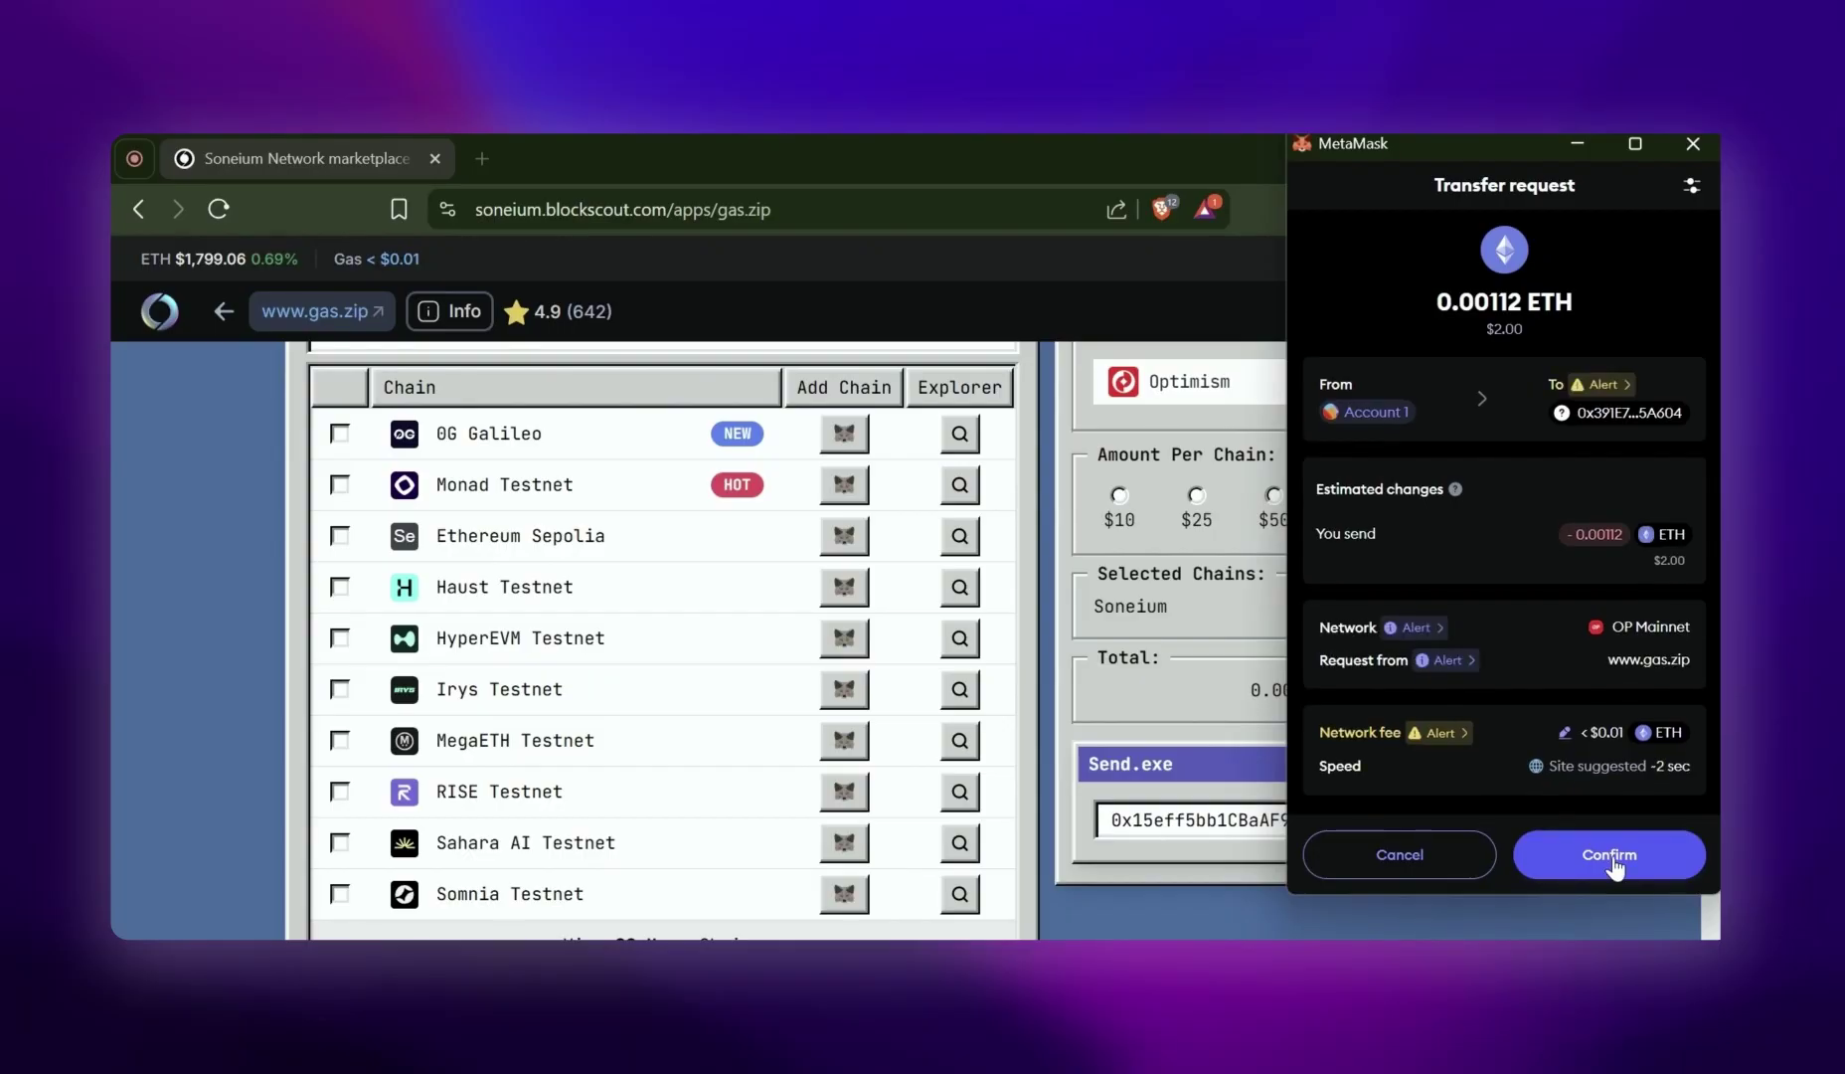
click(1611, 857)
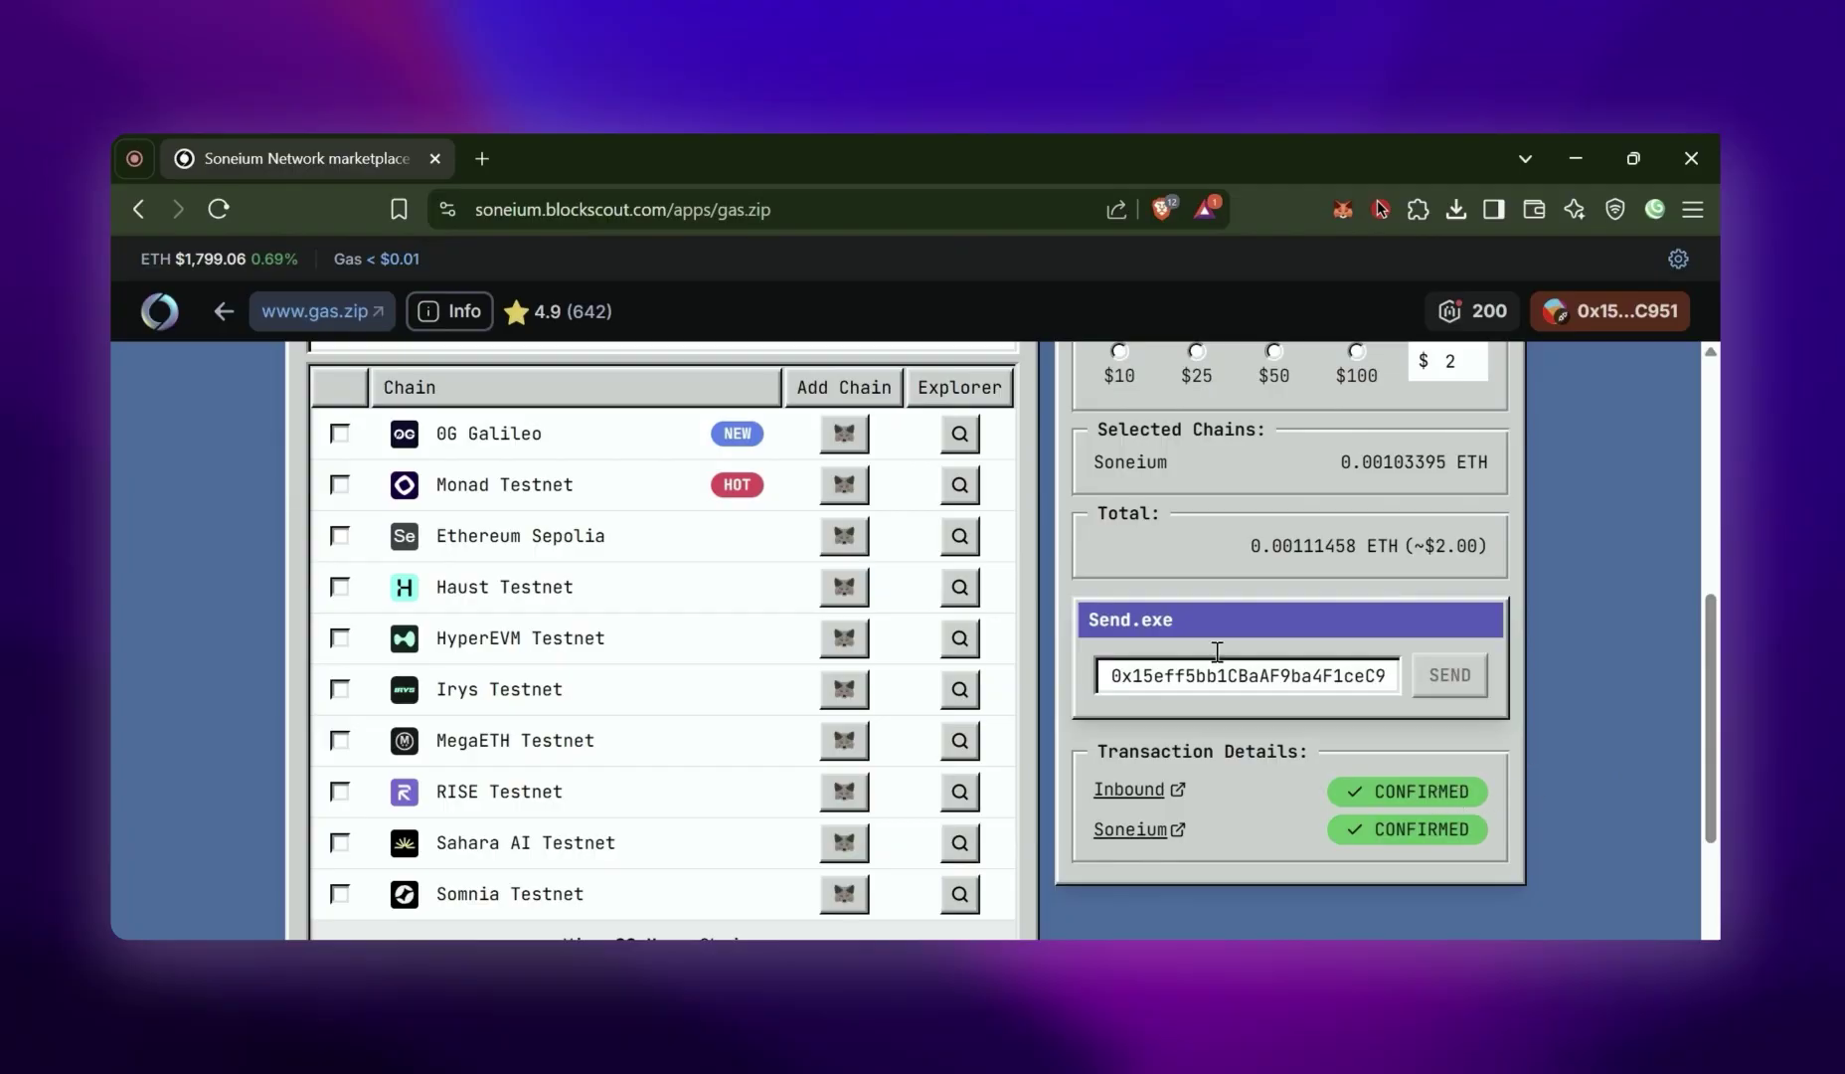
click(1343, 209)
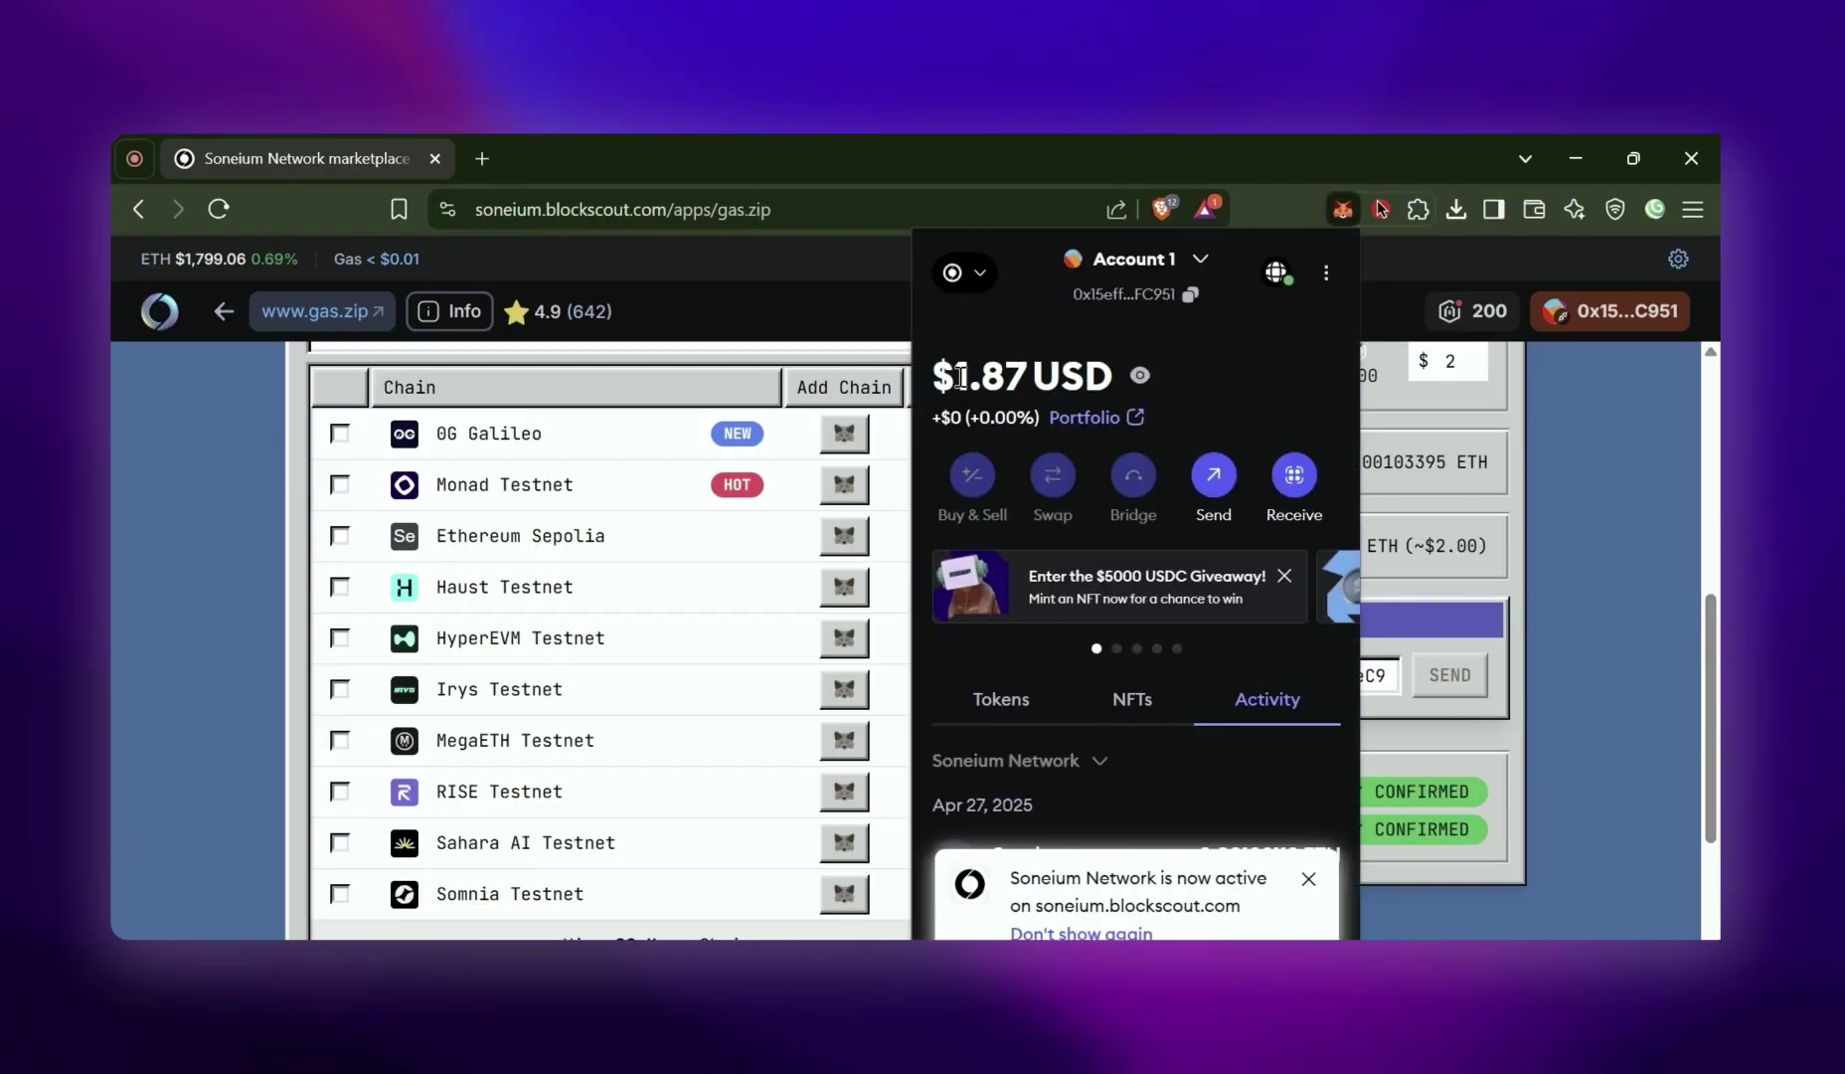